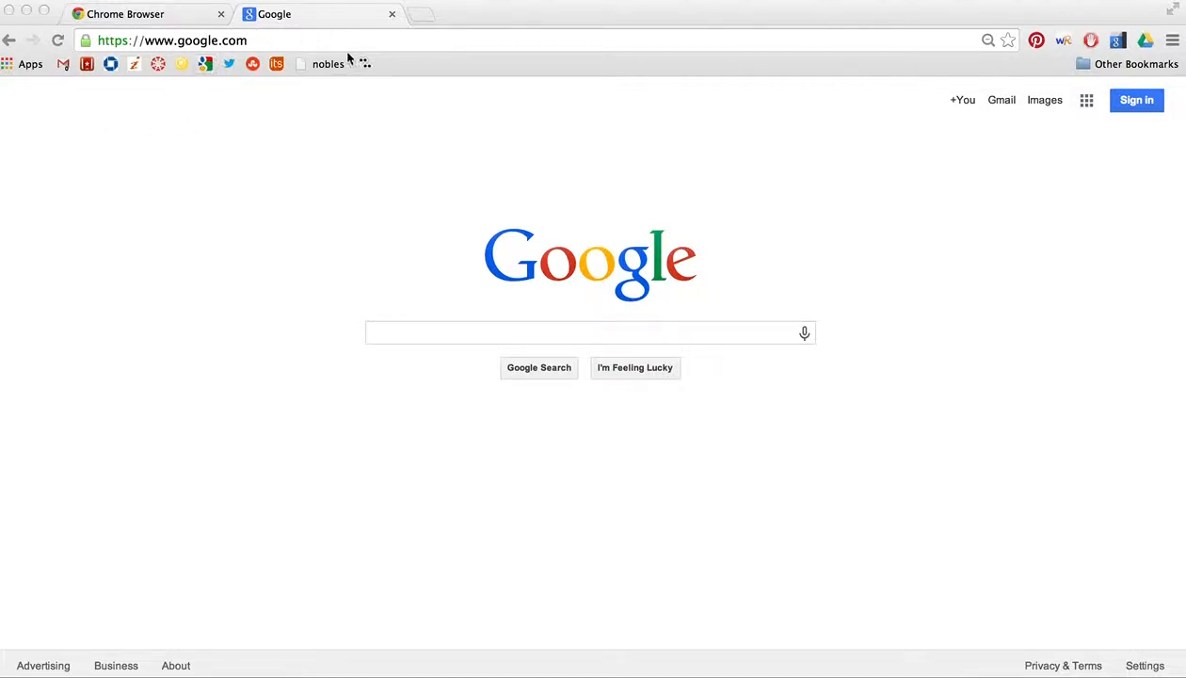
# Step: Load gmail.com from Chrome's address bar to reach the Google account chooser
pyautogui.click(256, 42)
pyautogui.write('gmail')
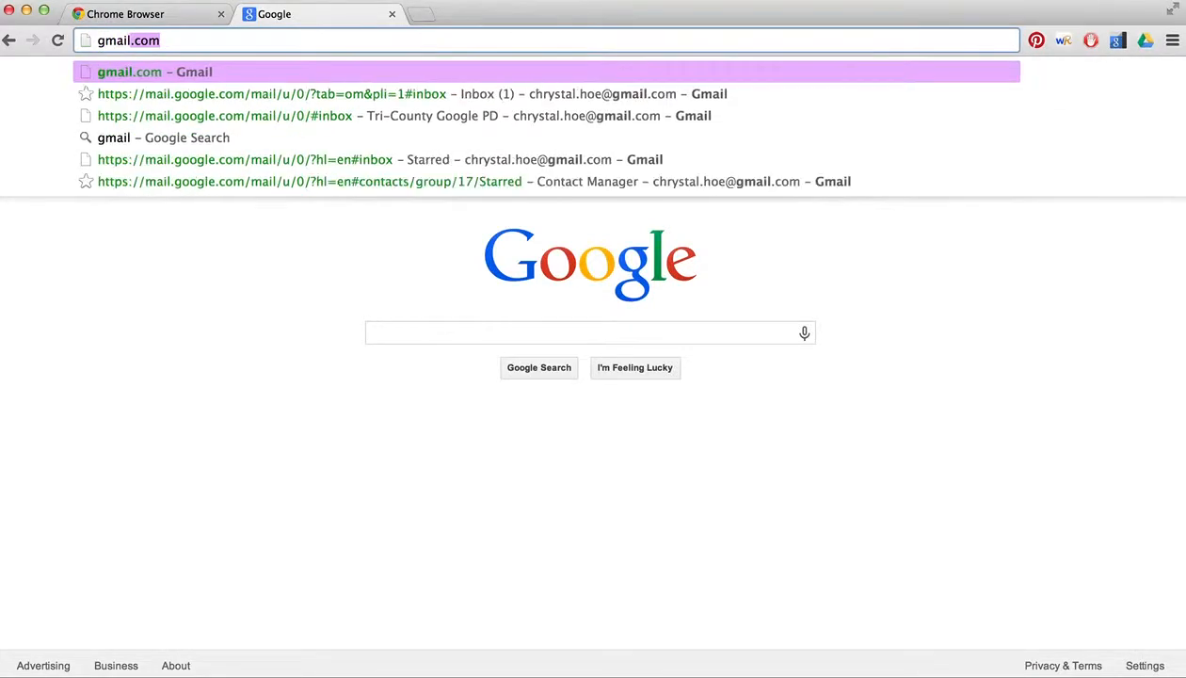
pyautogui.press('Return')
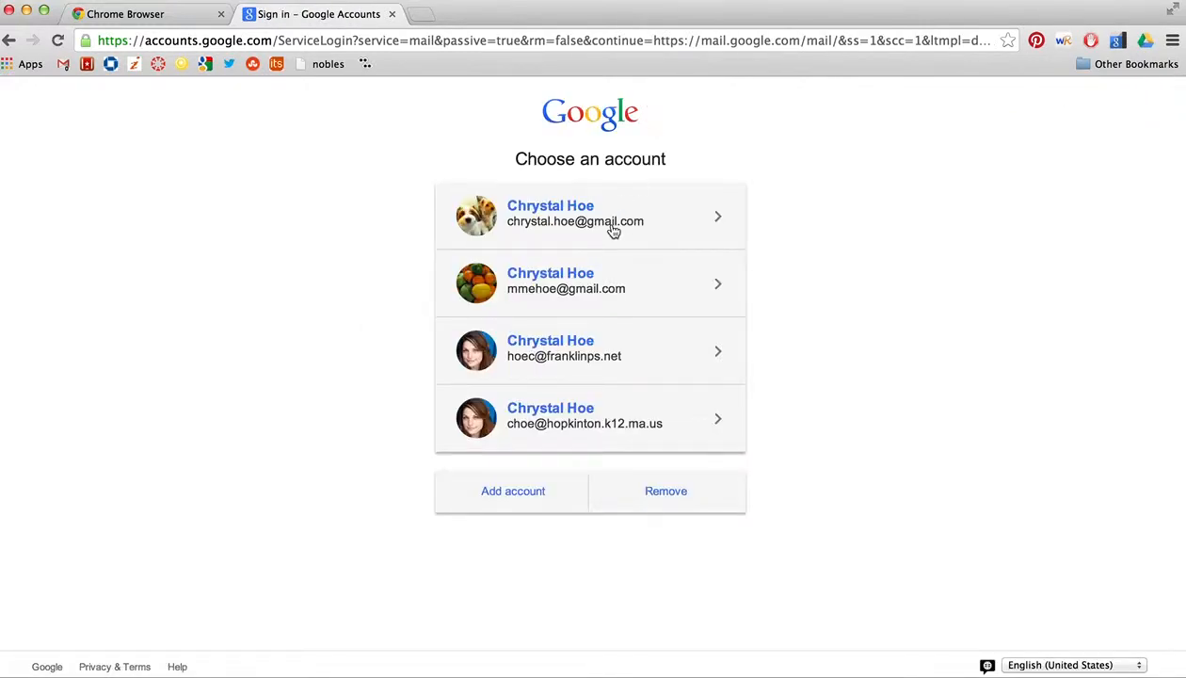
# Step: Sign in with the second listed personal Gmail account using its password
pyautogui.click(524, 495)
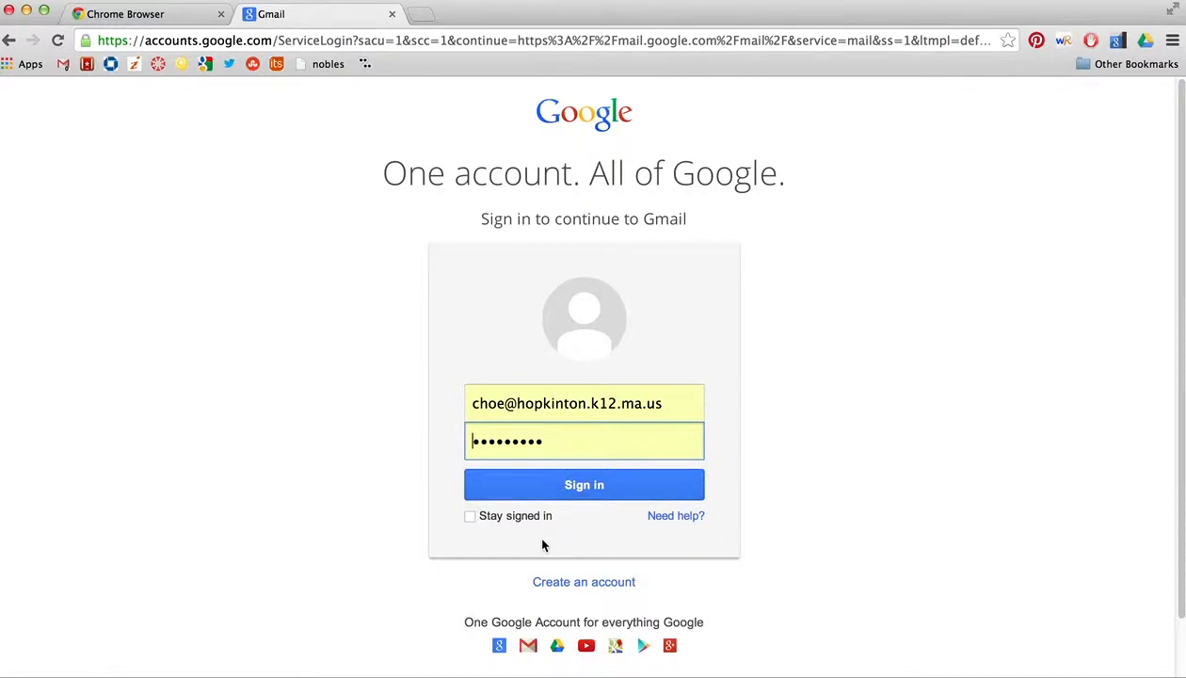
pyautogui.hscroll(-3, 542, 544)
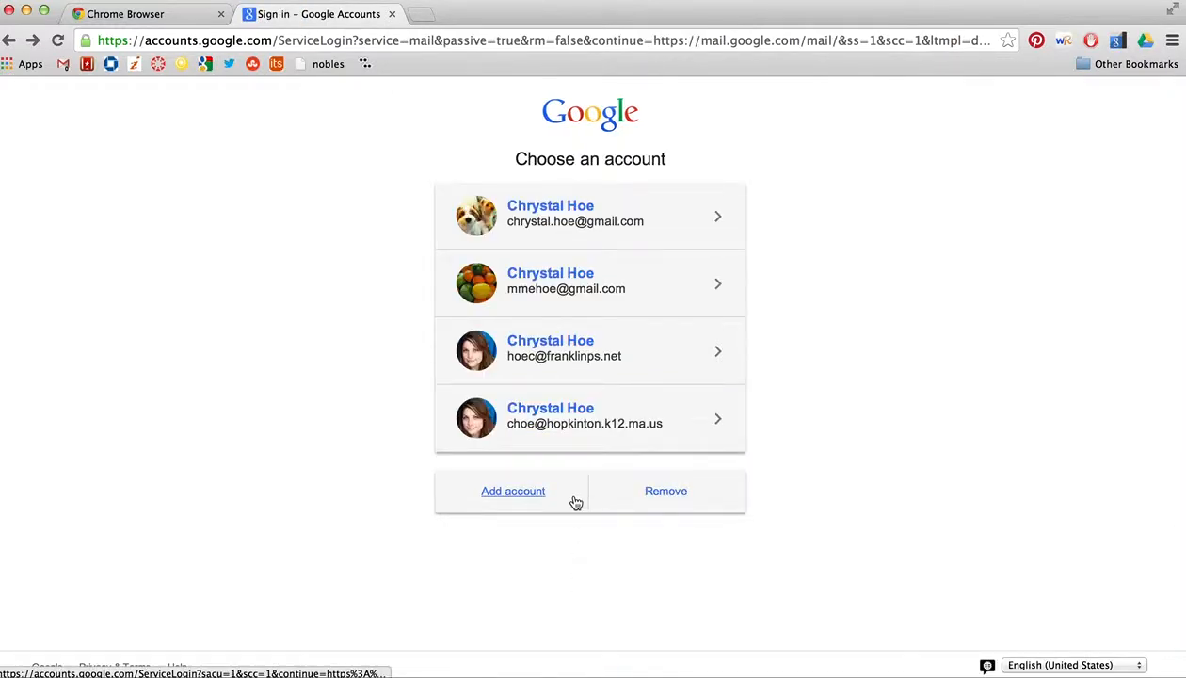
pyautogui.click(603, 294)
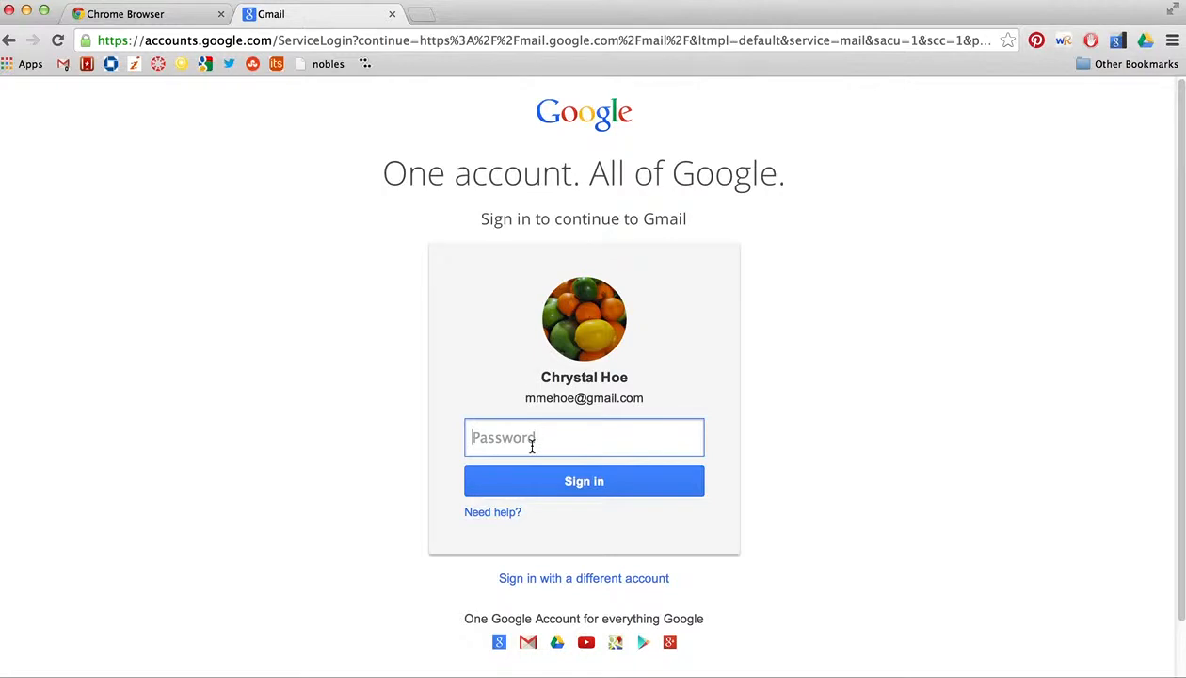
pyautogui.write('•••••••••')
pyautogui.press('Return')
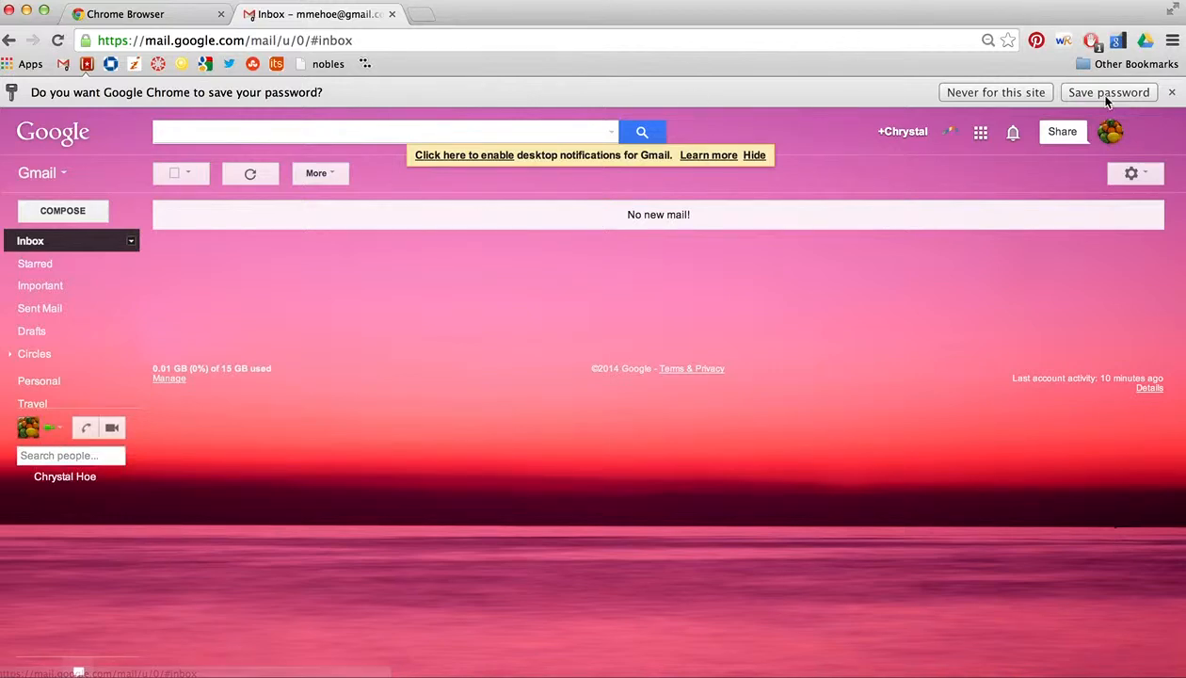
# Step: Dismiss Chrome's save-password offer and hide the desktop-notifications prompt
pyautogui.click(1171, 92)
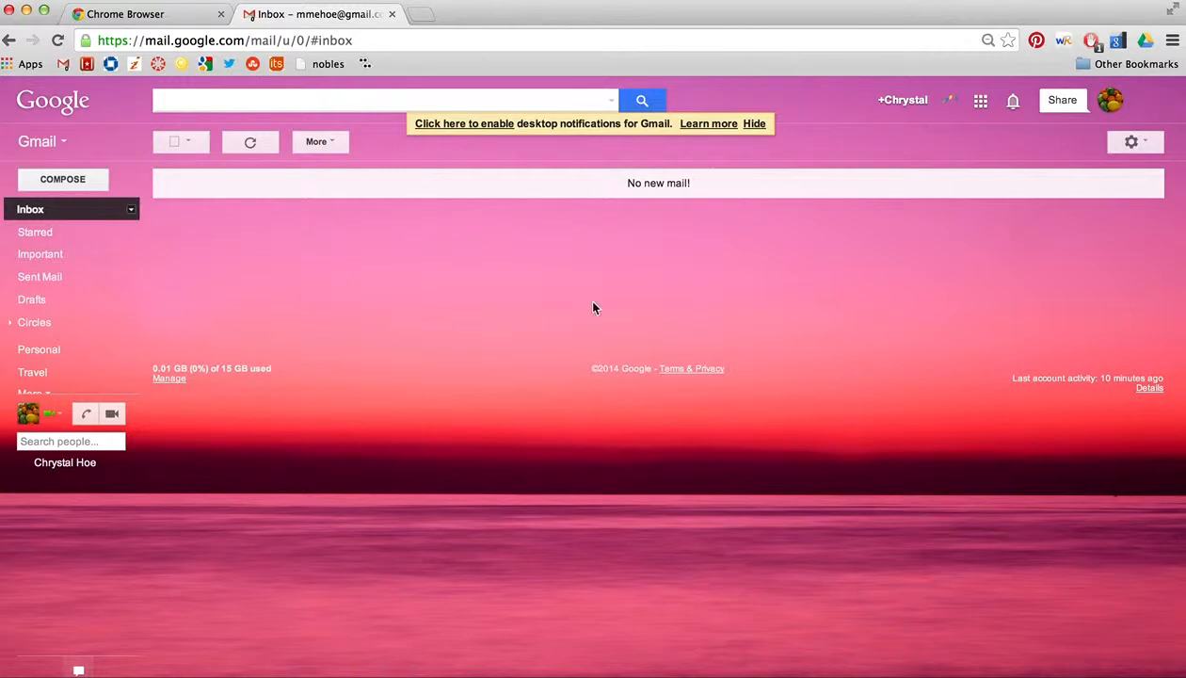
pyautogui.click(754, 124)
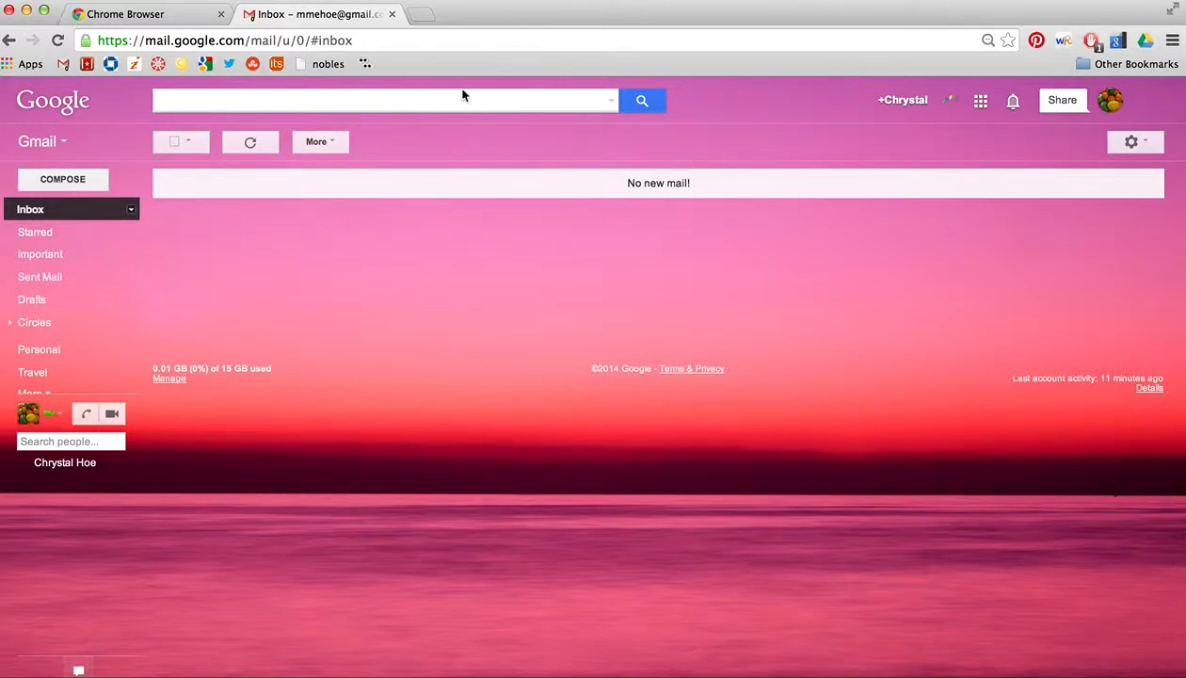
pyautogui.click(415, 102)
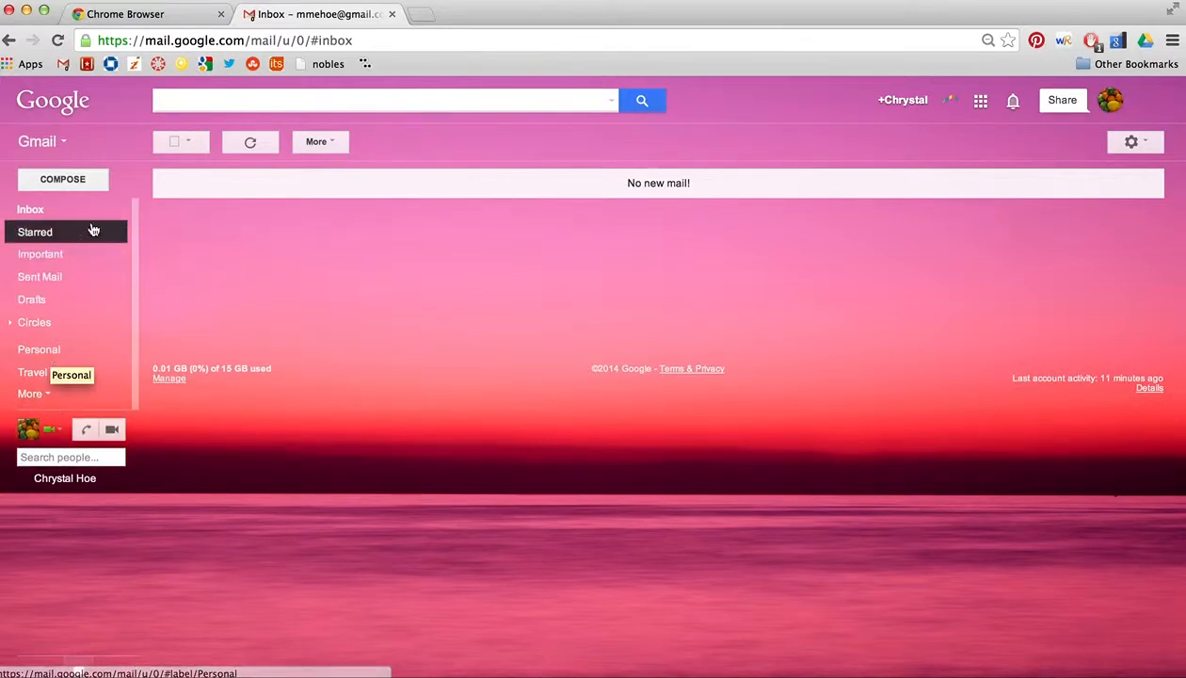
# Step: Open and close the Gmail/Contacts/Tasks switcher and the inbox settings menu
pyautogui.click(56, 141)
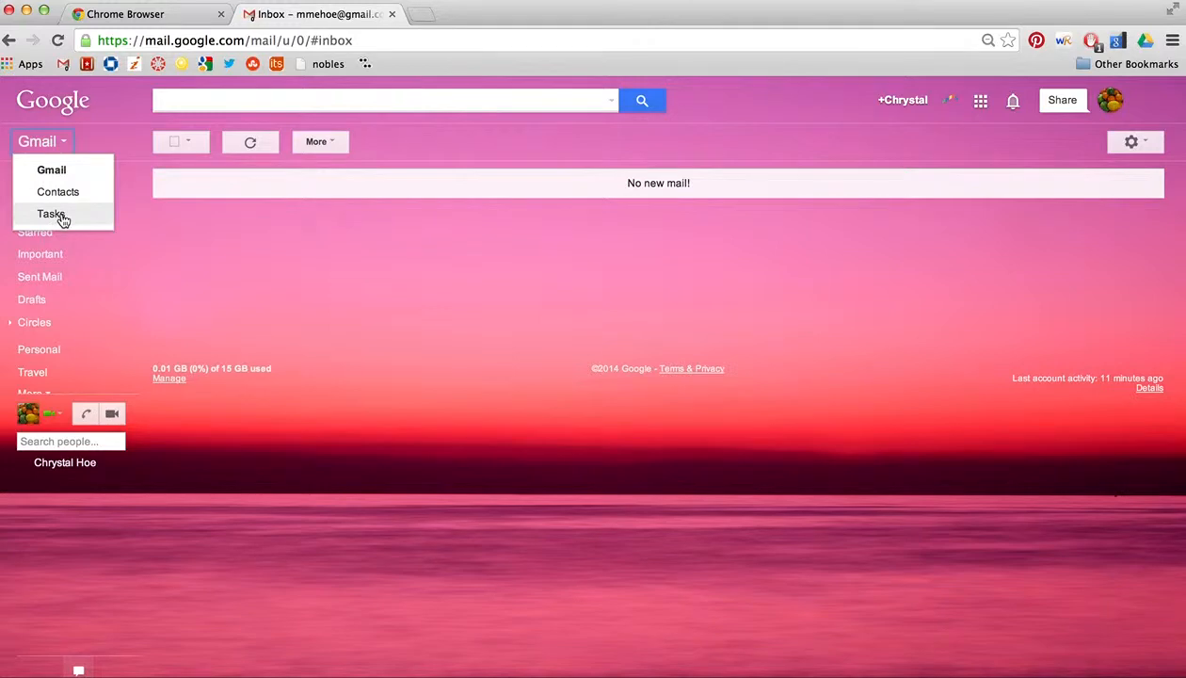
pyautogui.click(111, 127)
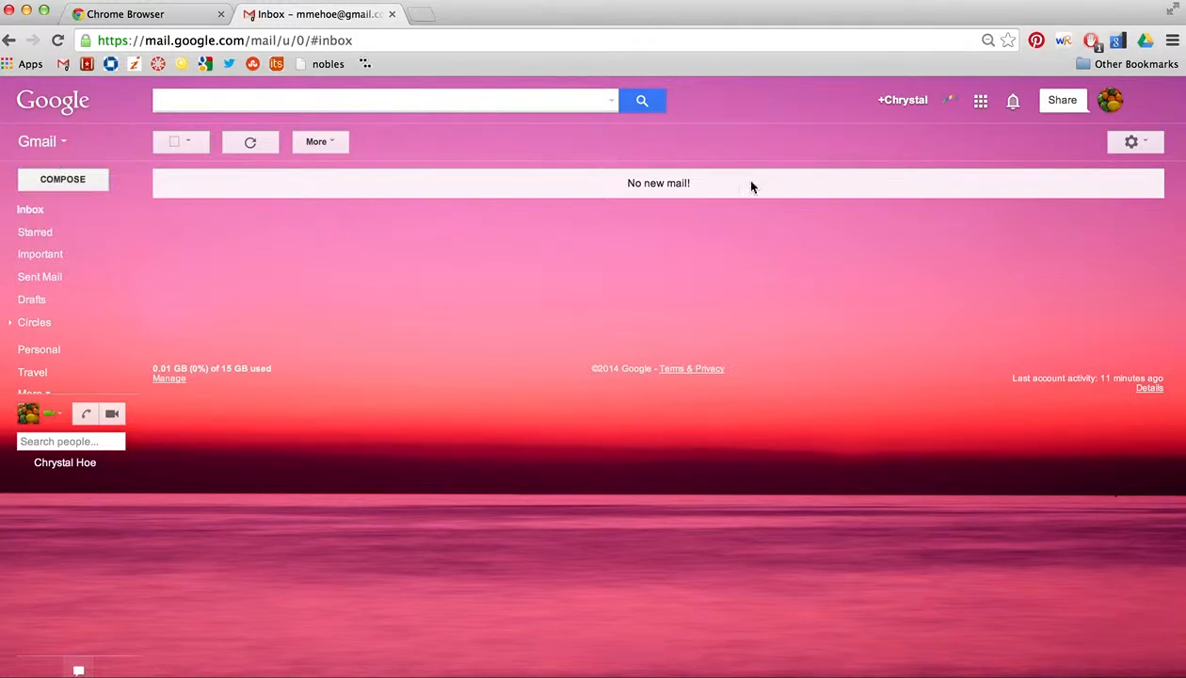
pyautogui.click(1145, 144)
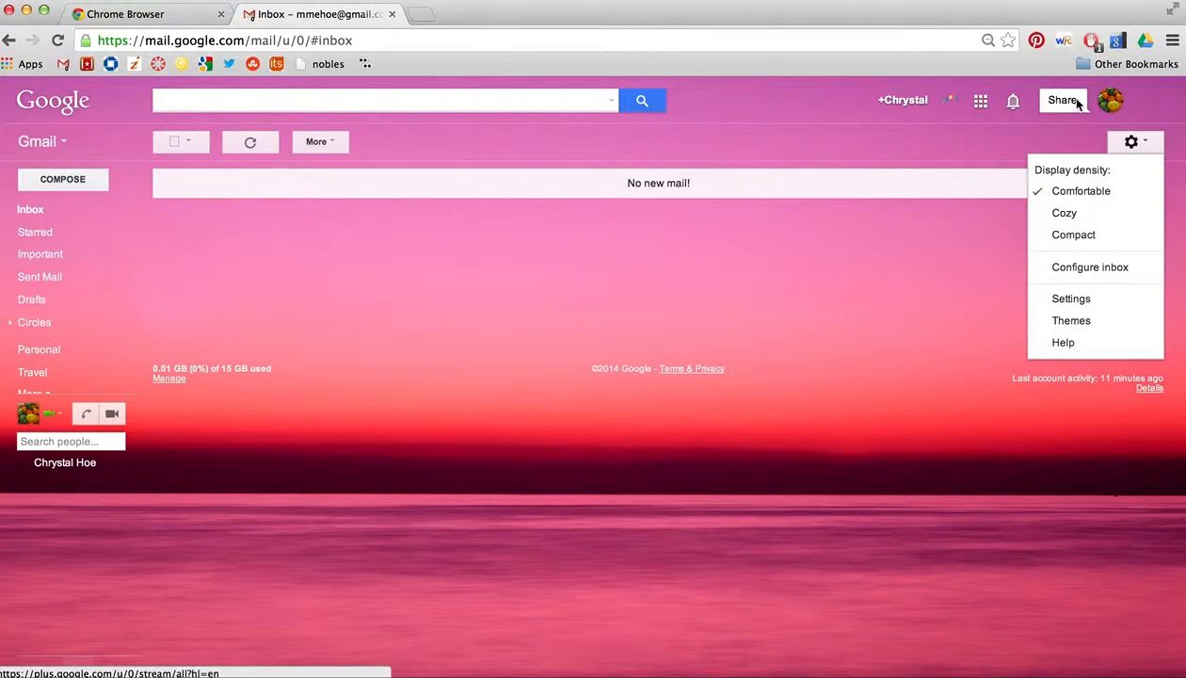
pyautogui.click(1067, 141)
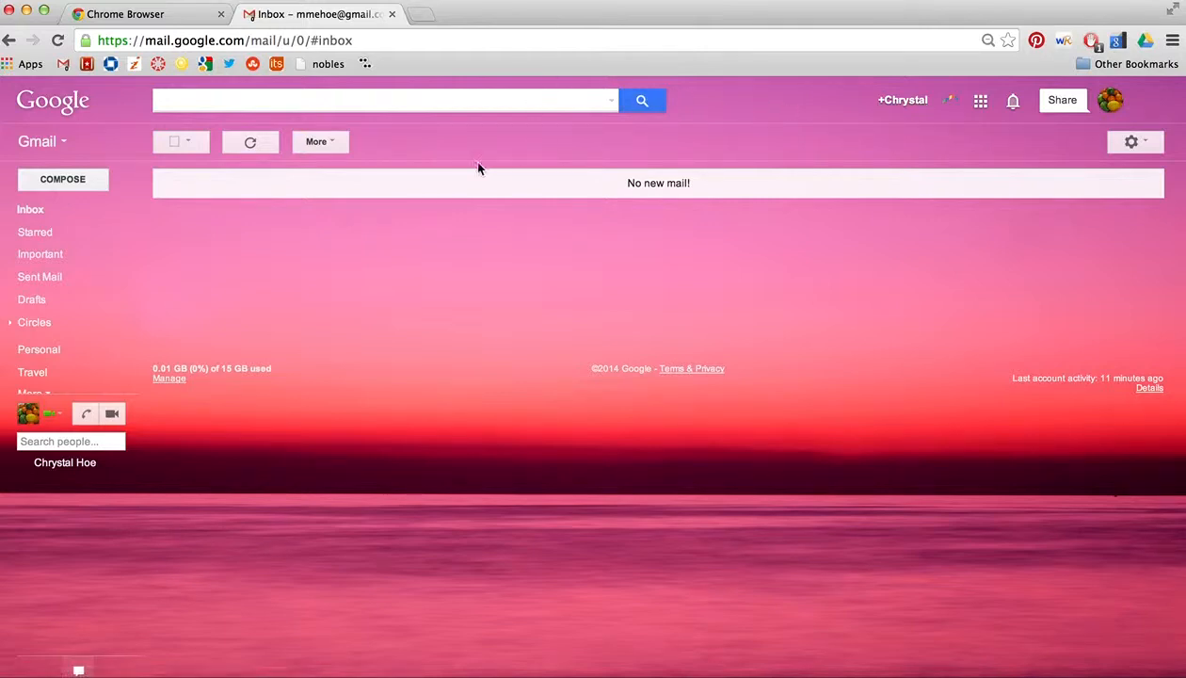
# Step: Start a message to the other gmail.com account and close it as a draft
pyautogui.click(89, 180)
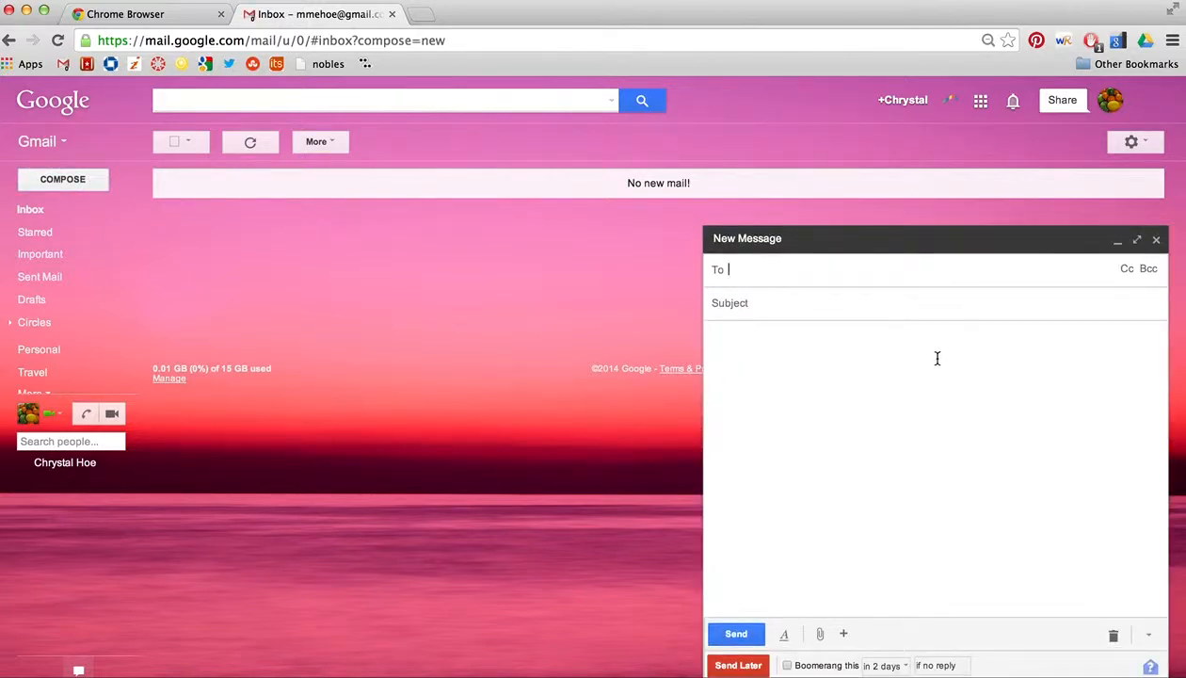
pyautogui.write('mik')
pyautogui.press('BackSpace')
pyautogui.press('BackSpace')
pyautogui.press('BackSpace')
pyautogui.write('chry')
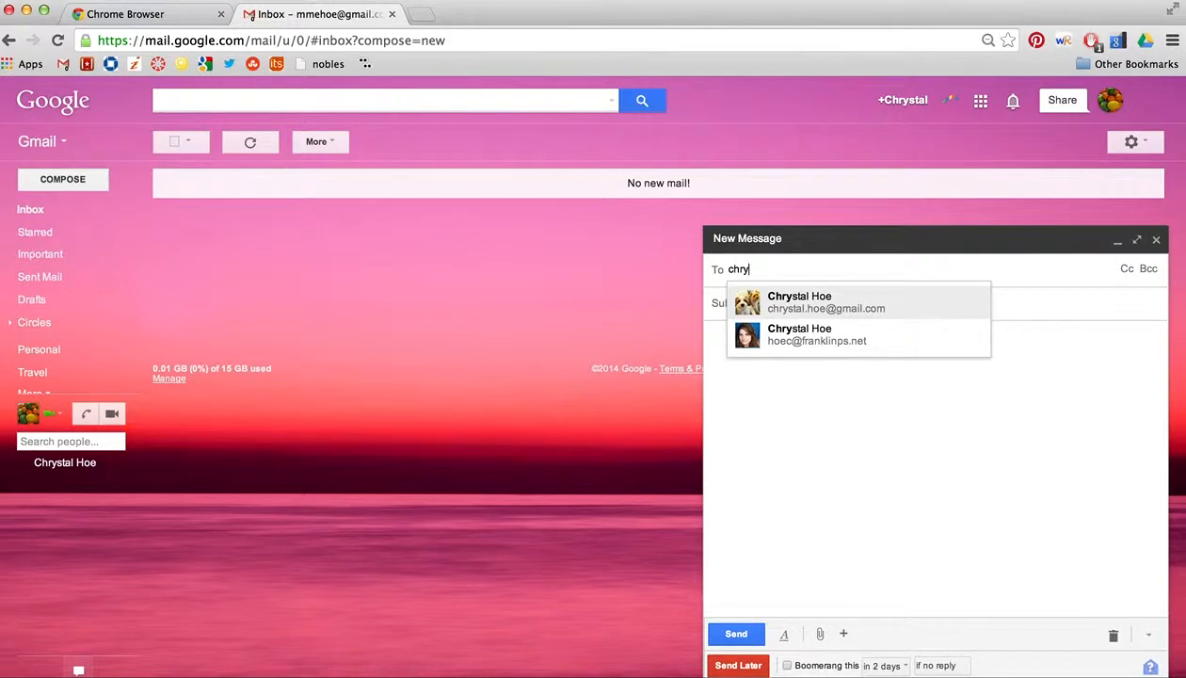
pyautogui.click(835, 308)
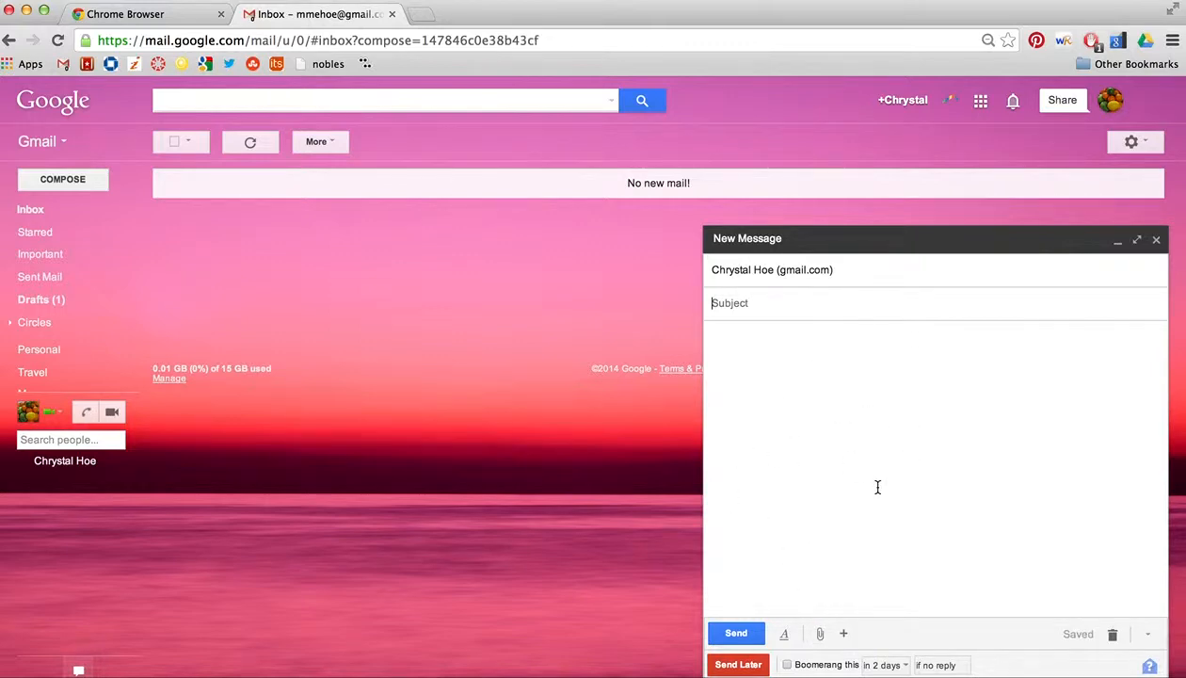
pyautogui.moveTo(843, 636)
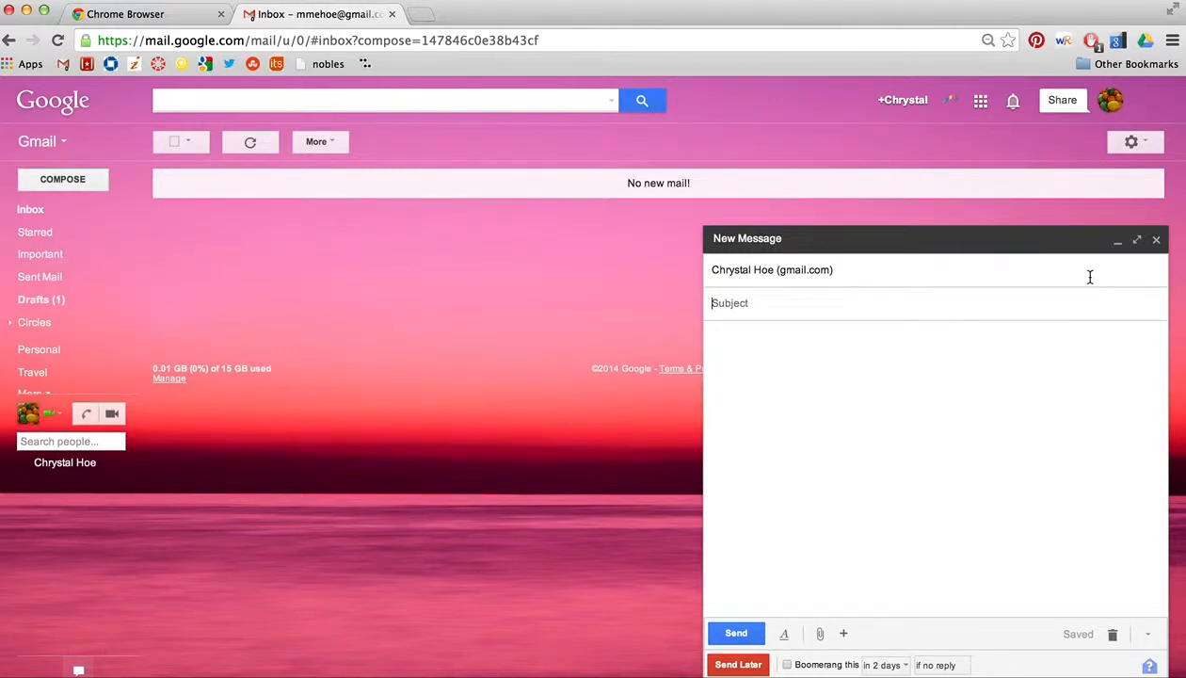
pyautogui.click(1156, 239)
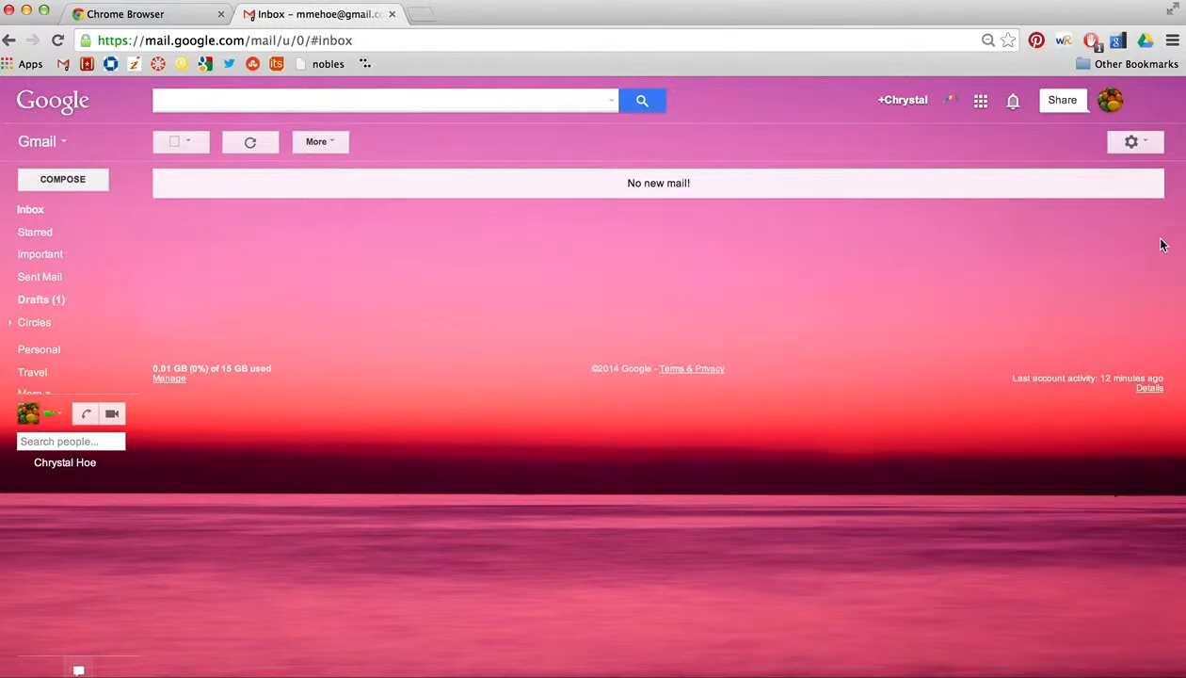
# Step: Open More actions, start another new message, and close it unsent
pyautogui.click(320, 143)
pyautogui.click(55, 181)
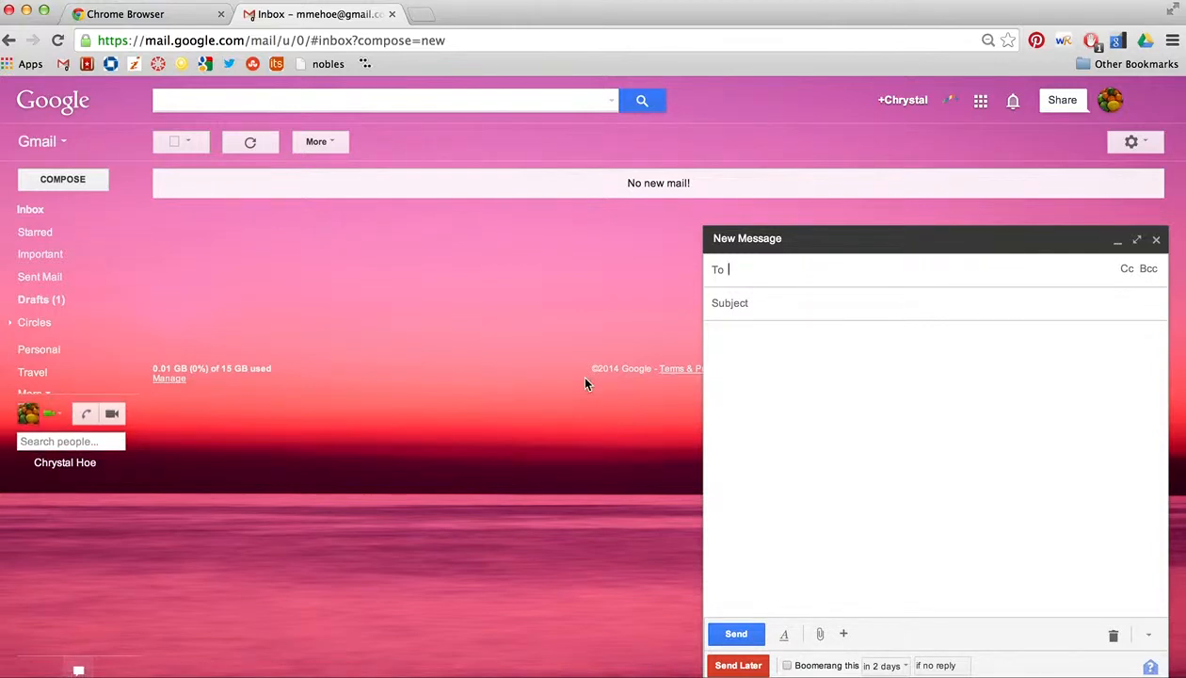
pyautogui.click(1158, 241)
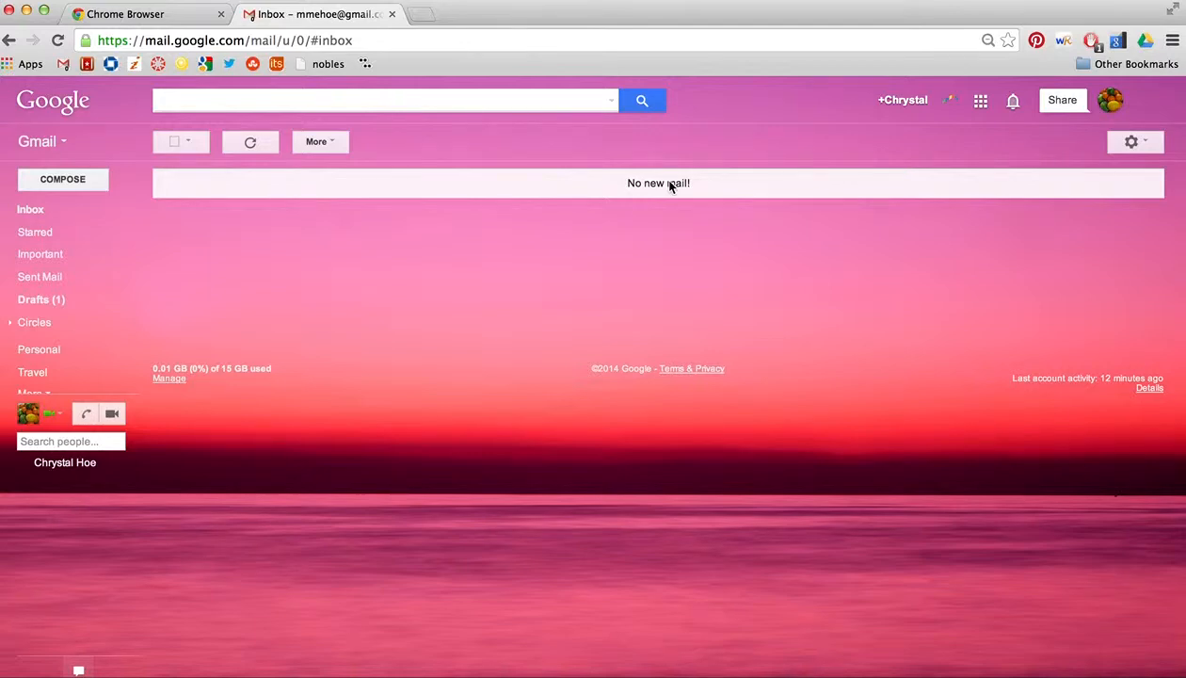
# Step: Switch to Contacts and delete all existing contacts
pyautogui.click(52, 141)
pyautogui.click(76, 200)
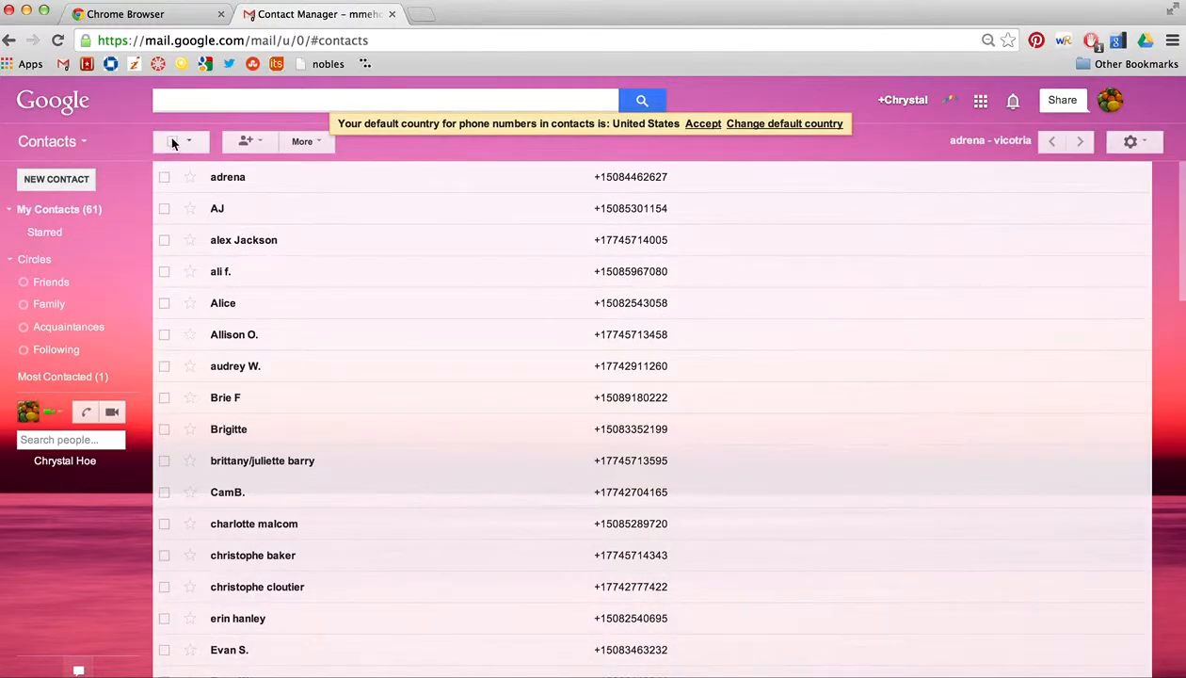
pyautogui.click(172, 141)
pyautogui.click(429, 146)
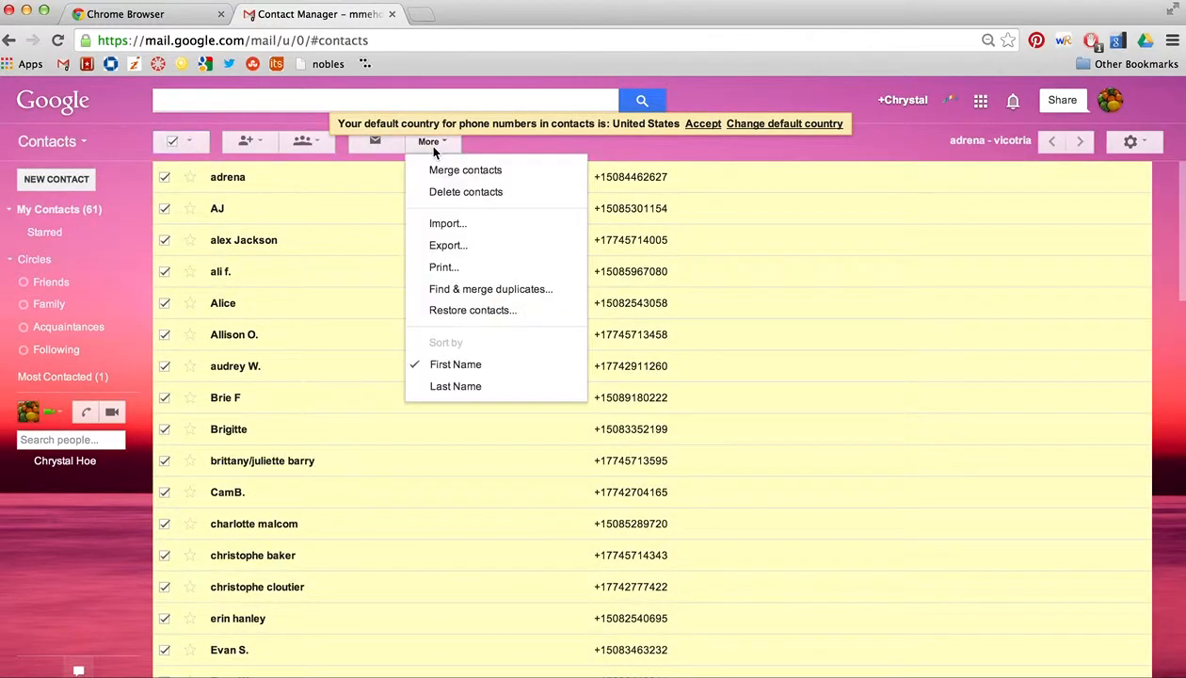
pyautogui.click(469, 193)
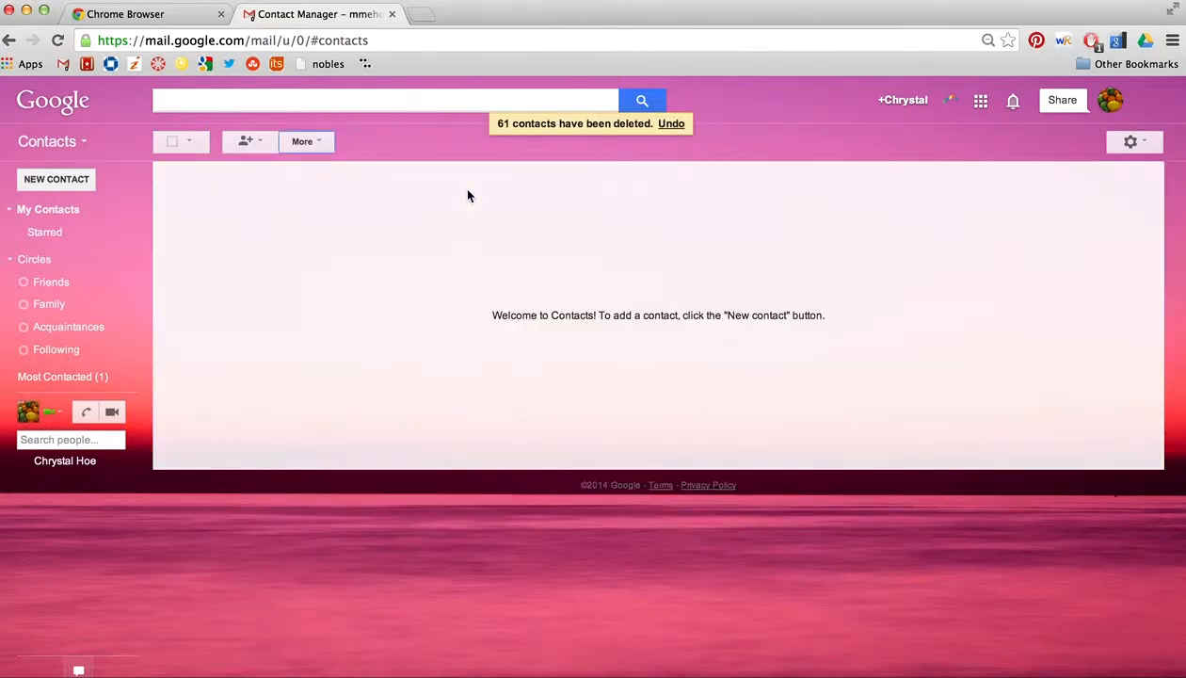
# Step: Create a new contact with the person's full name and gmail.com email address
pyautogui.click(69, 183)
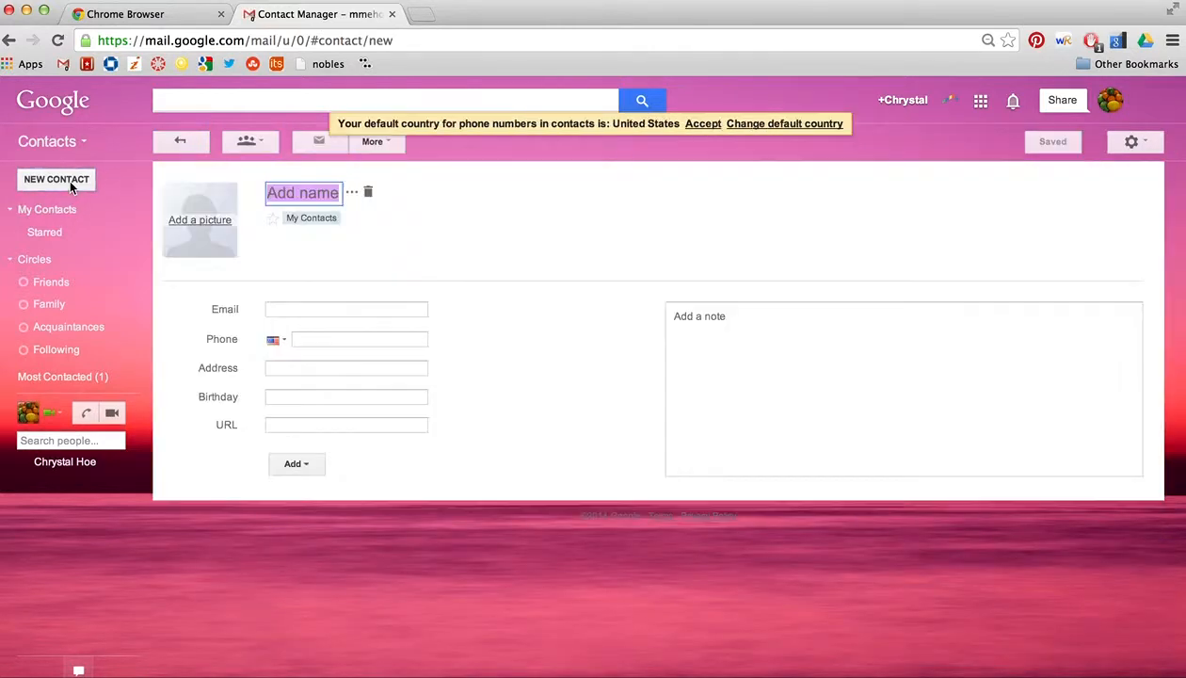
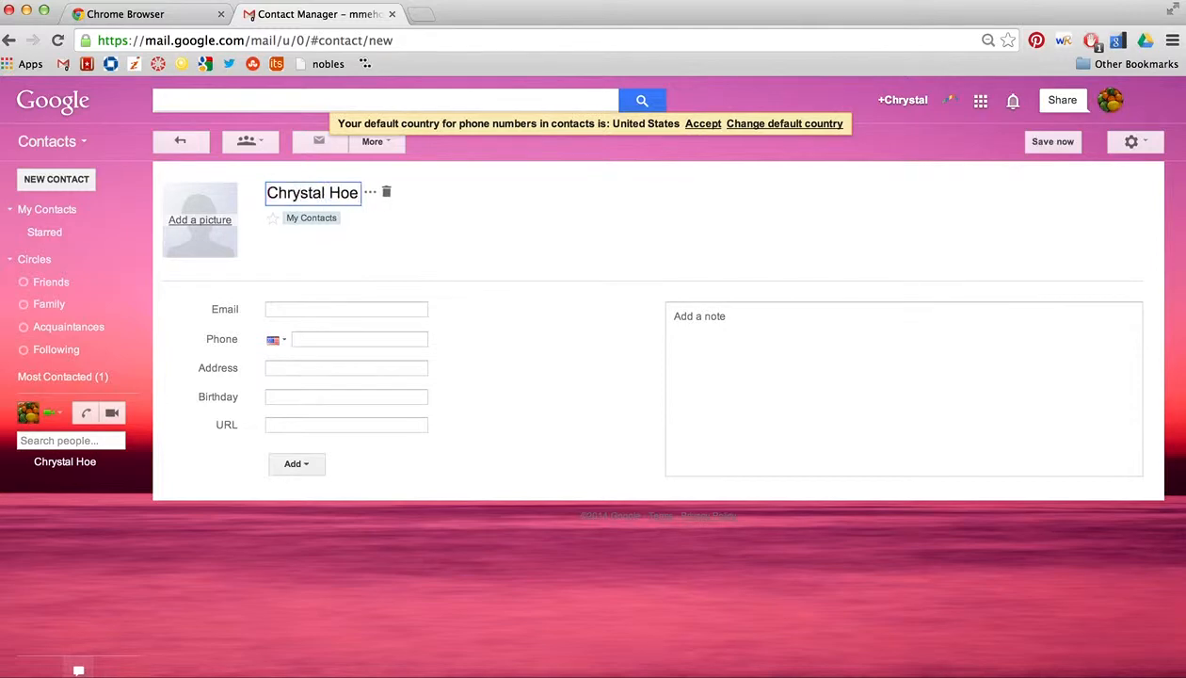
pyautogui.click(290, 309)
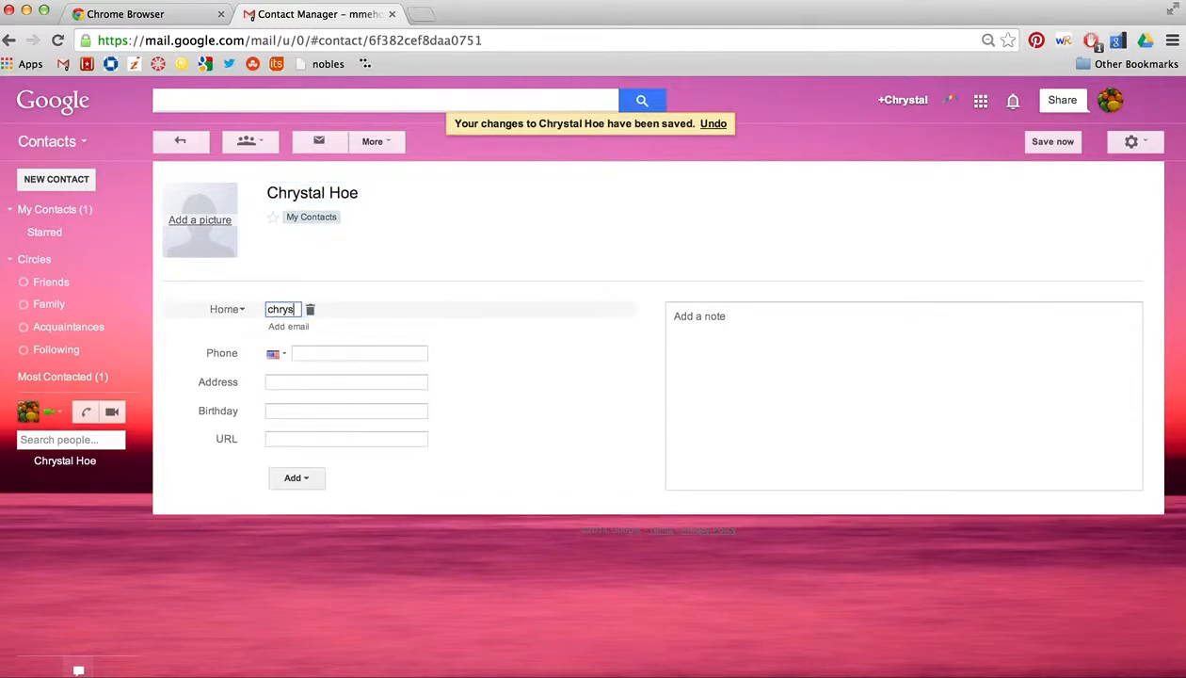
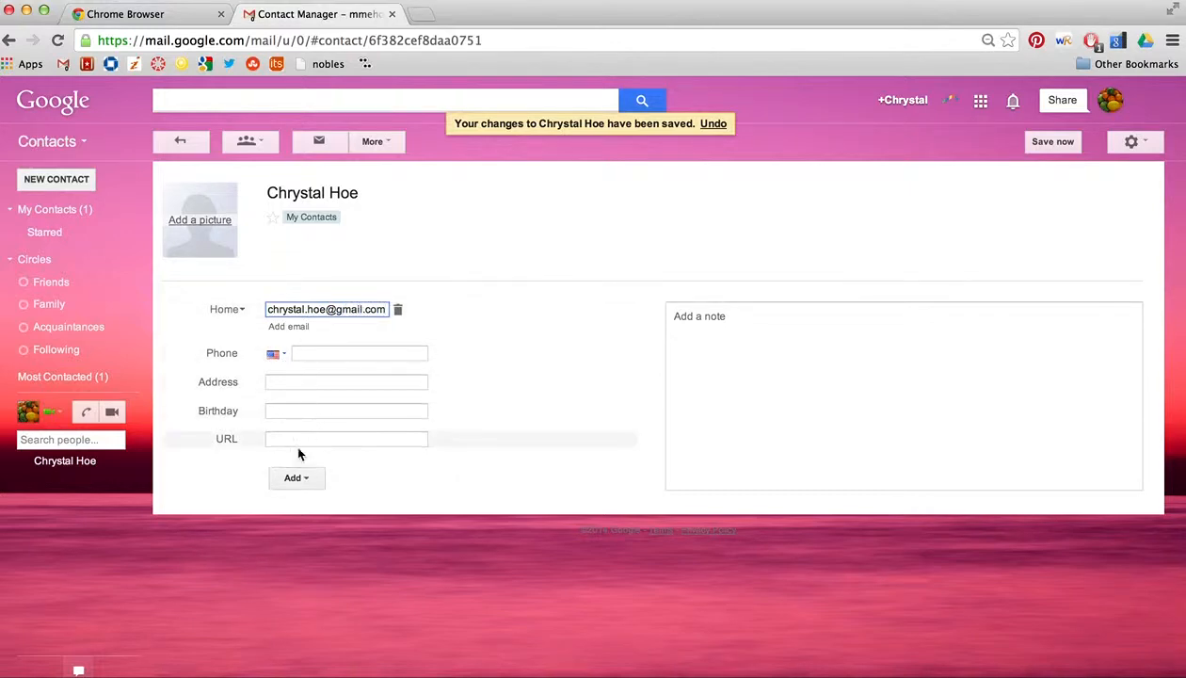
pyautogui.click(296, 478)
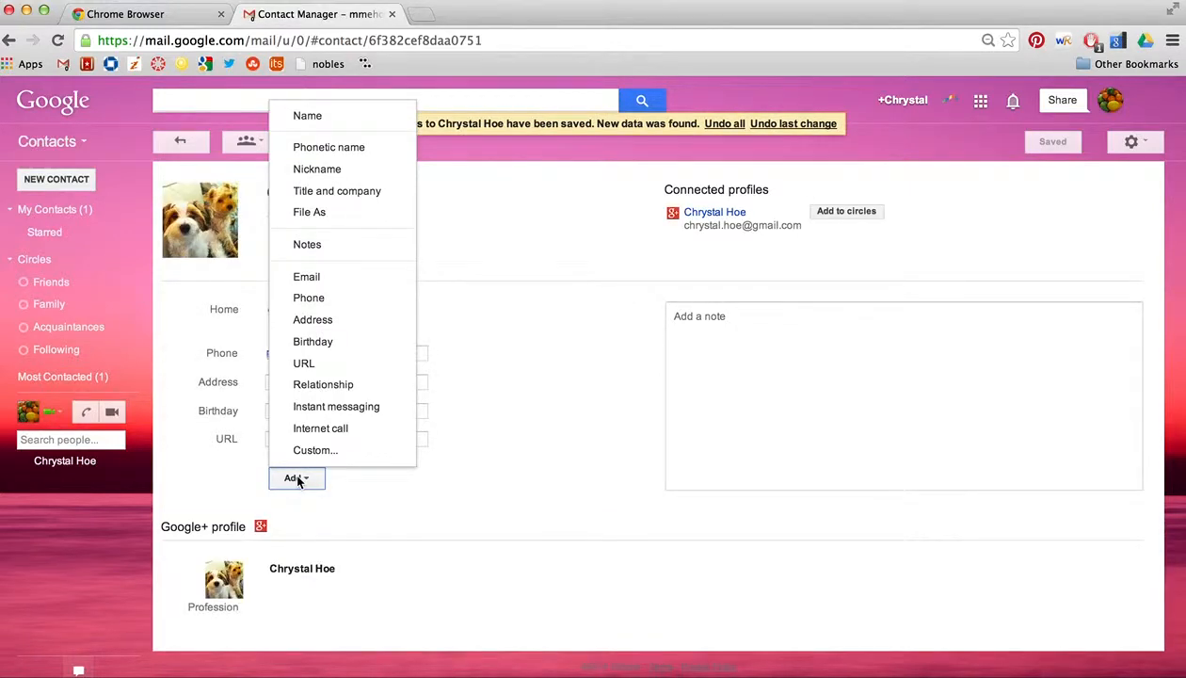
# Step: Collapse the Circles list and return to My Contacts
pyautogui.moveTo(46, 261)
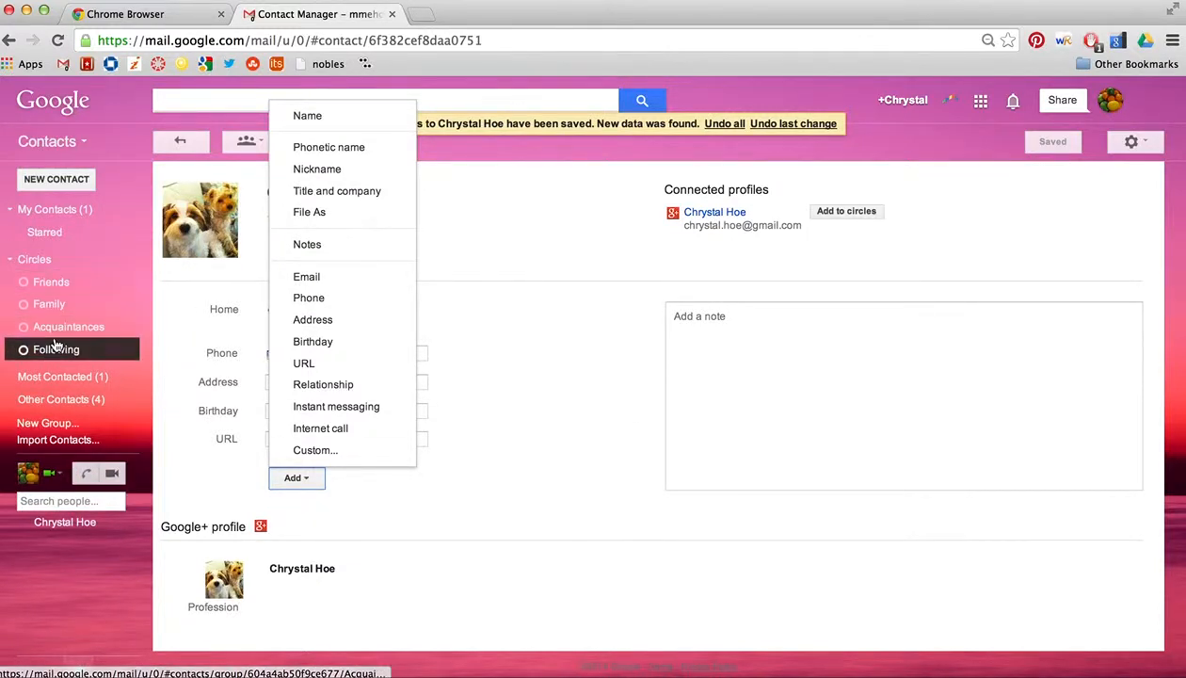
pyautogui.click(11, 259)
pyautogui.click(52, 210)
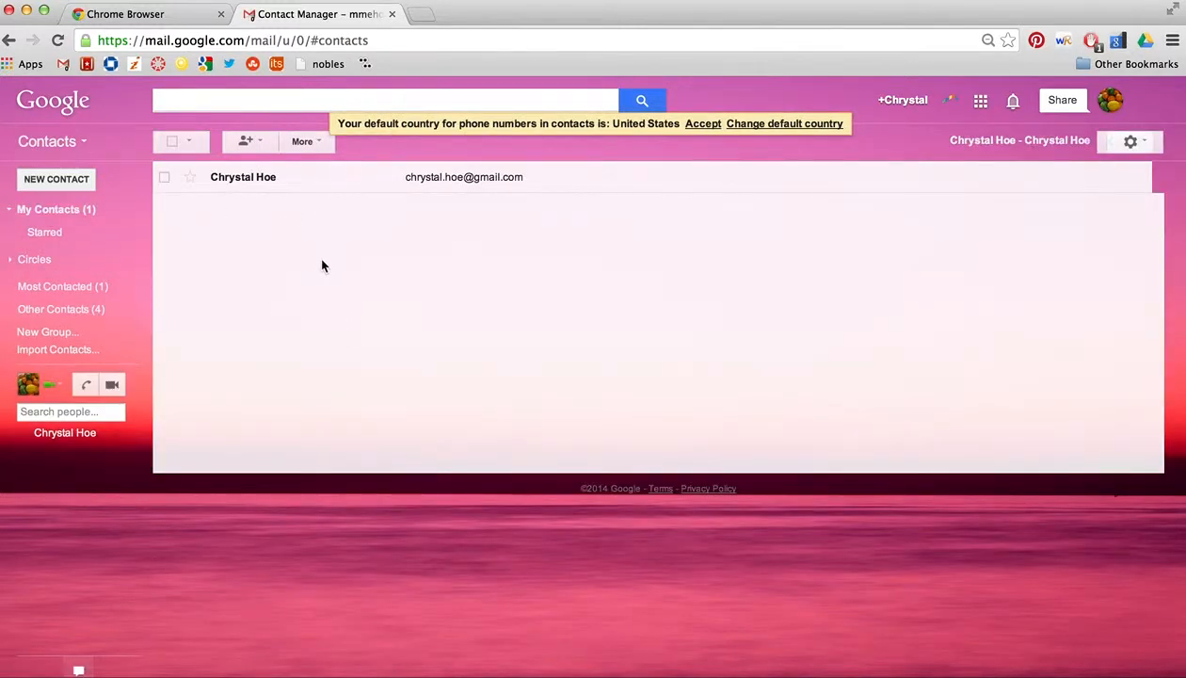
# Step: Switch from Contacts back to the Gmail inbox and bring up the Google apps launcher
pyautogui.click(83, 143)
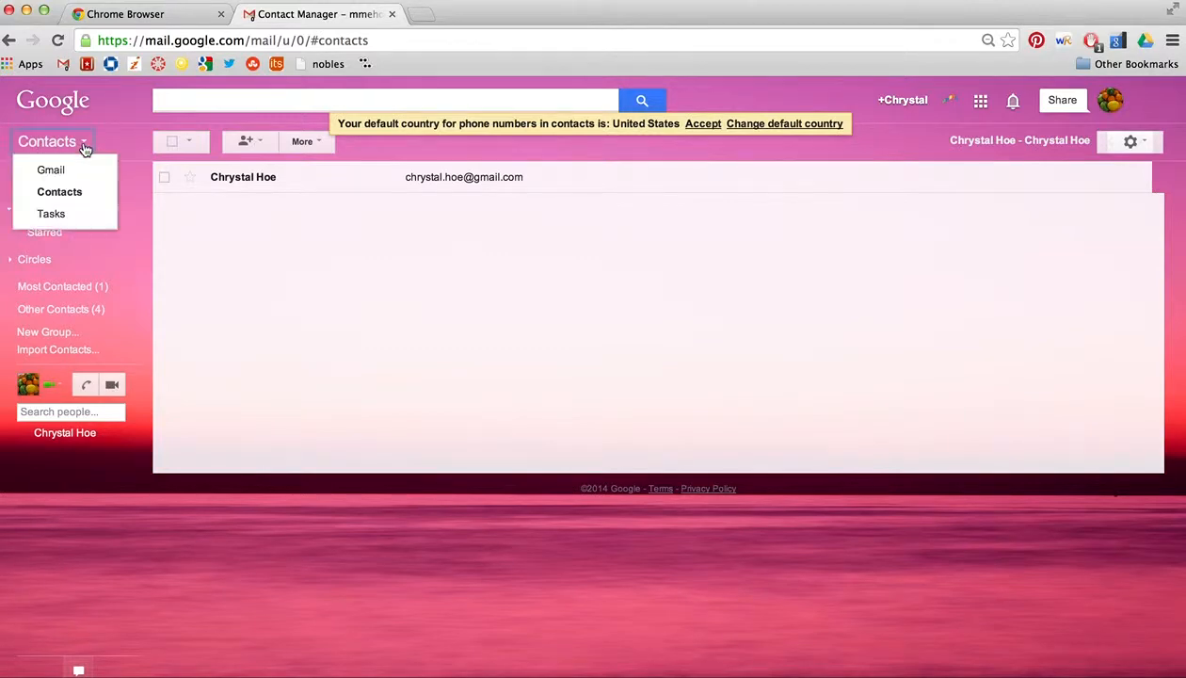
pyautogui.click(71, 170)
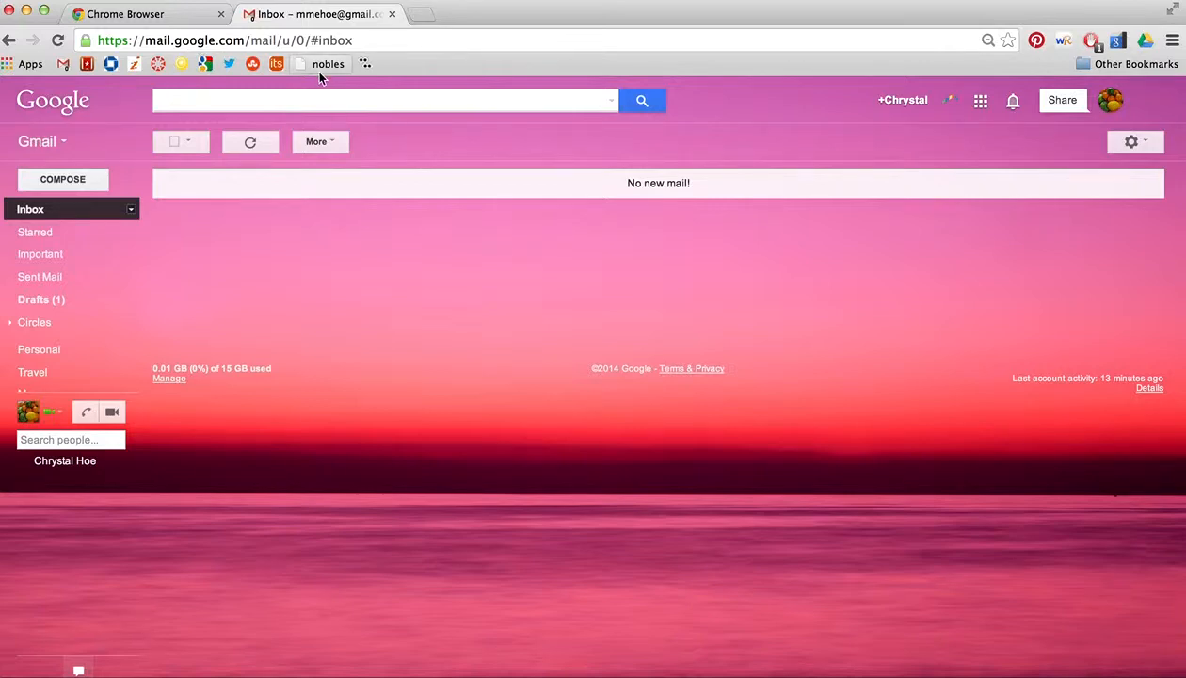
pyautogui.click(980, 104)
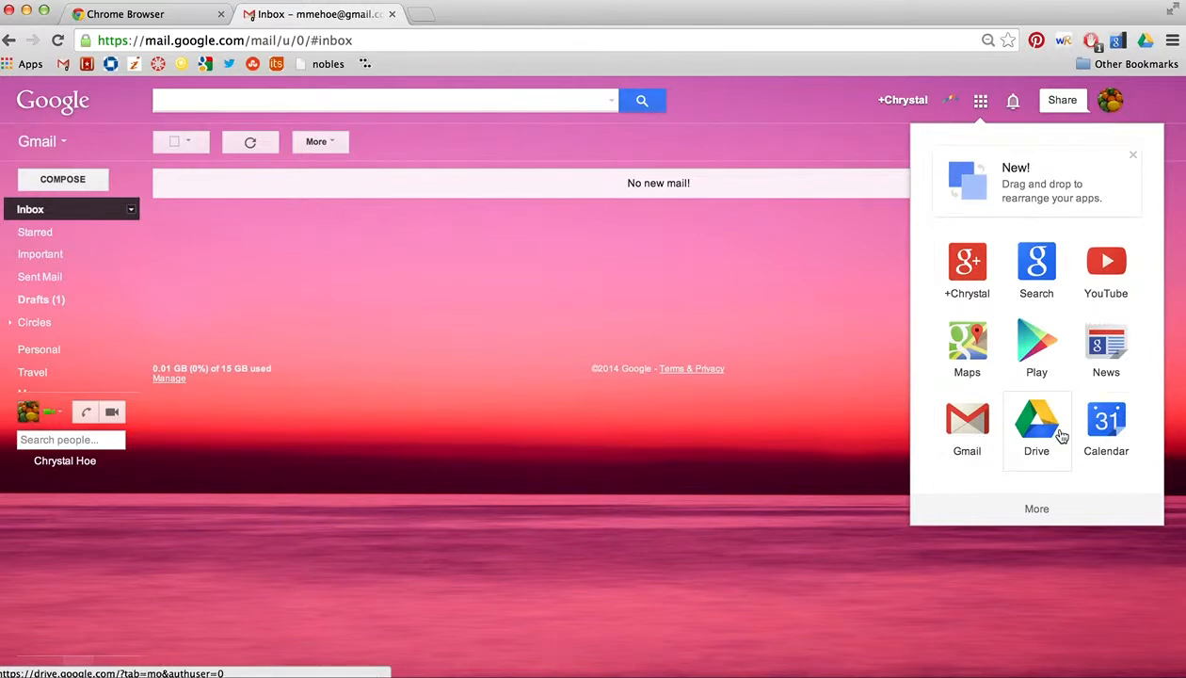
# Step: Open Google Calendar from the launcher and show August 2014 in Month view
pyautogui.click(1106, 432)
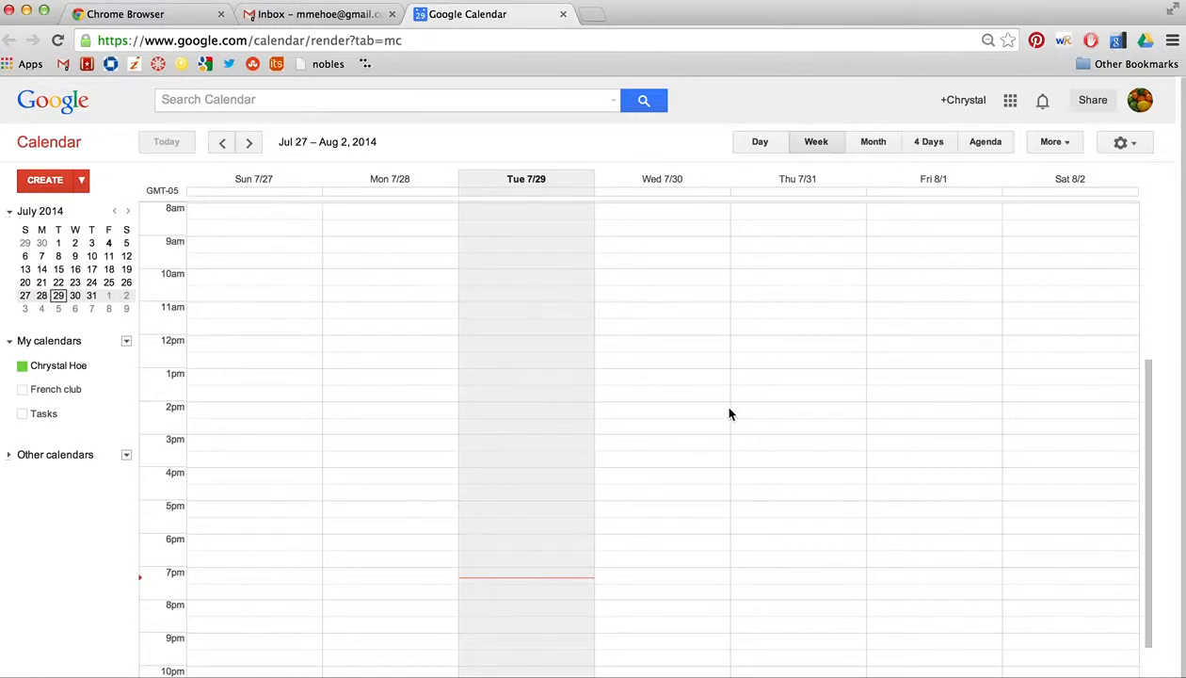
pyautogui.click(873, 143)
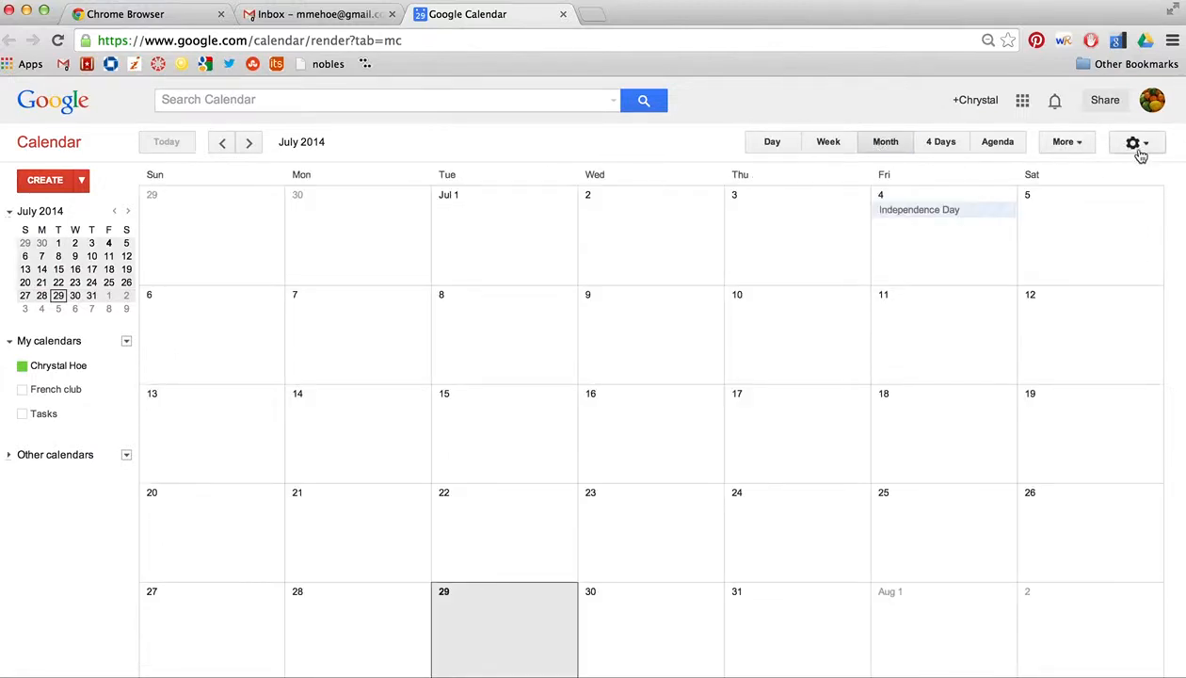
pyautogui.click(1068, 143)
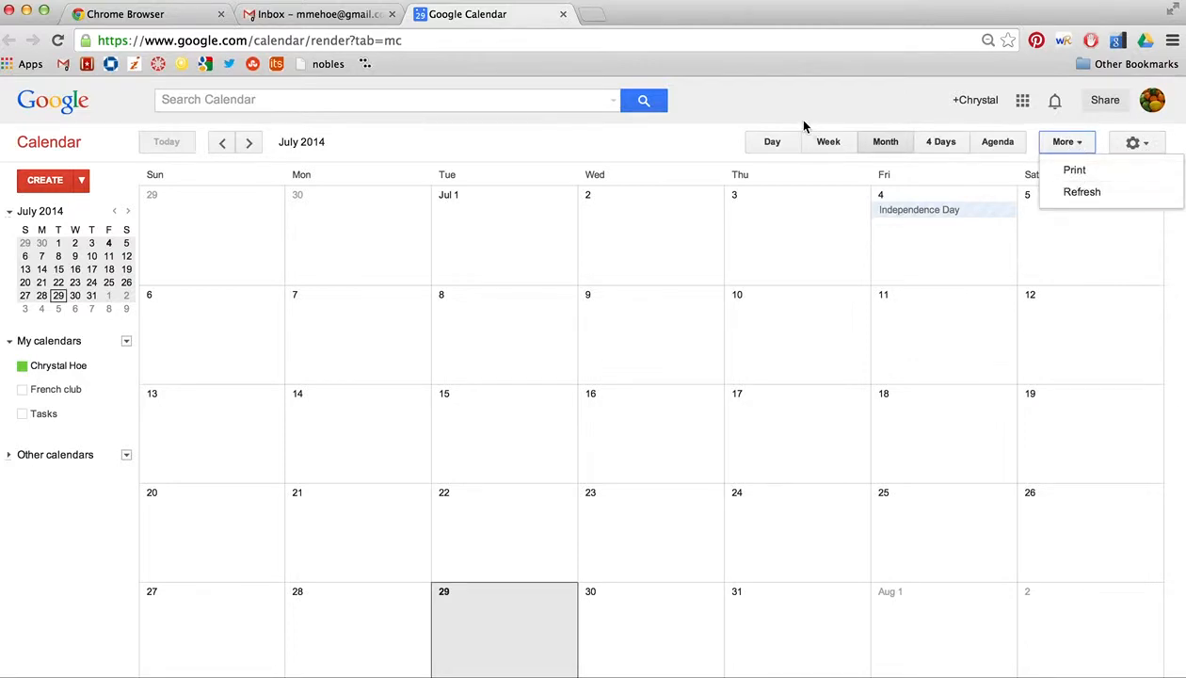
pyautogui.click(689, 129)
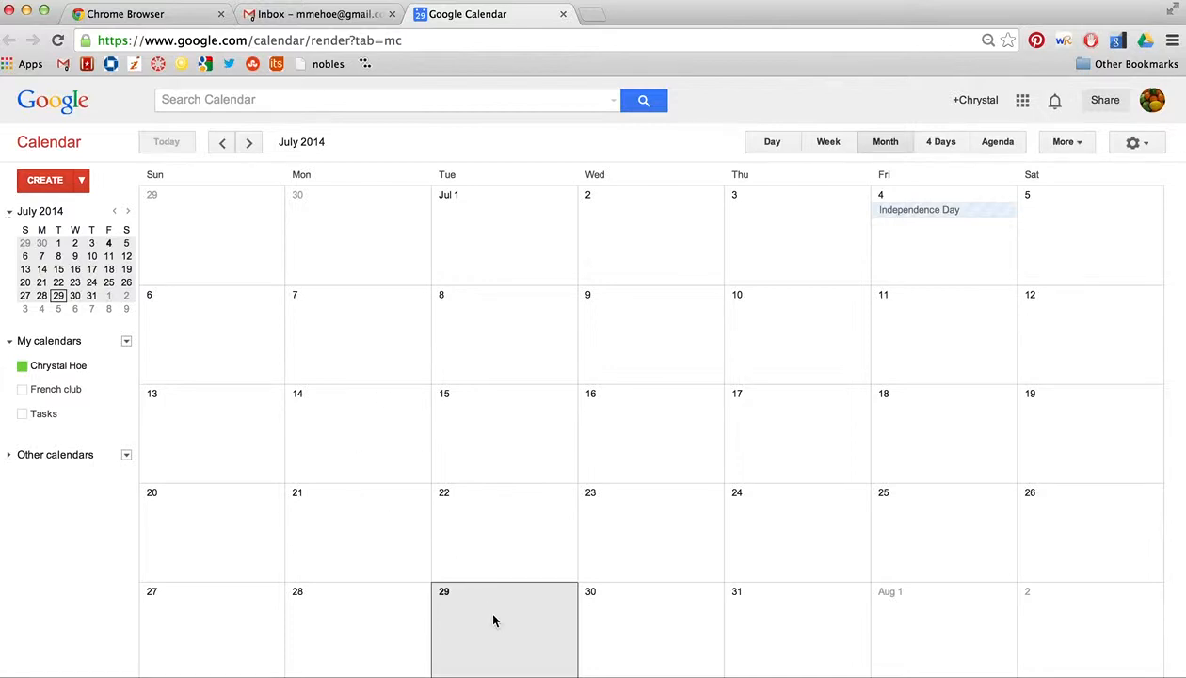
pyautogui.scroll(-1, 493, 620)
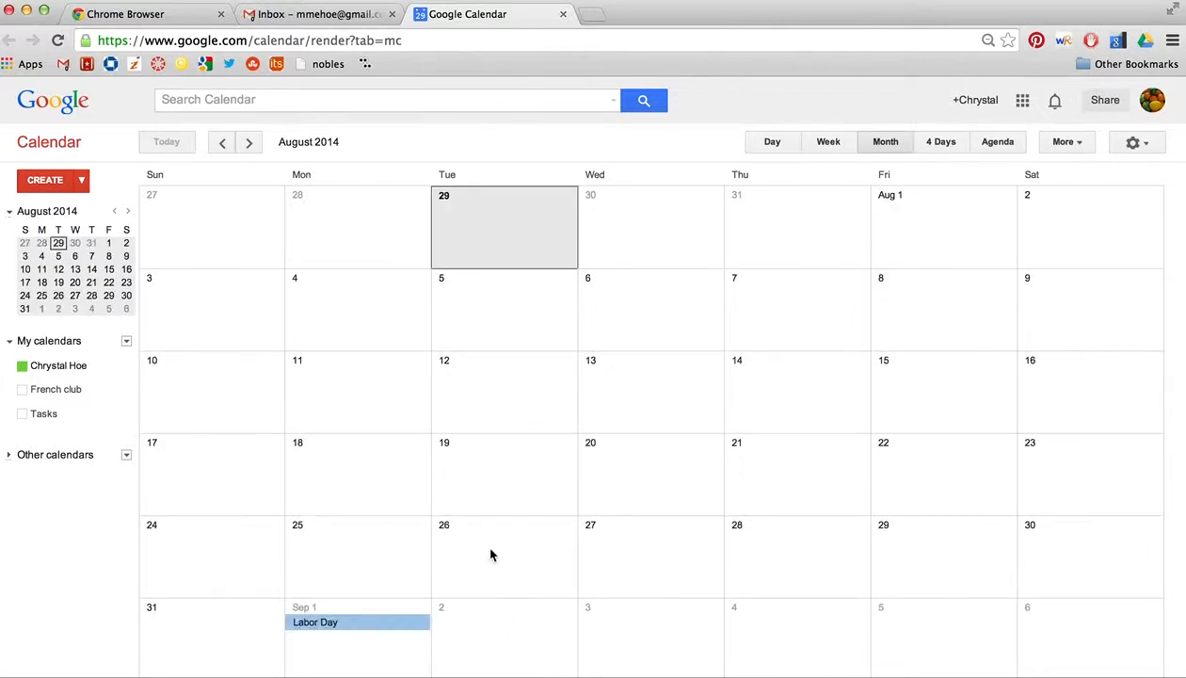
pyautogui.scroll(1, 535, 545)
# Step: Create a 'dept meeting' event on Tuesday, July 29 in the account's own calendar
pyautogui.click(523, 625)
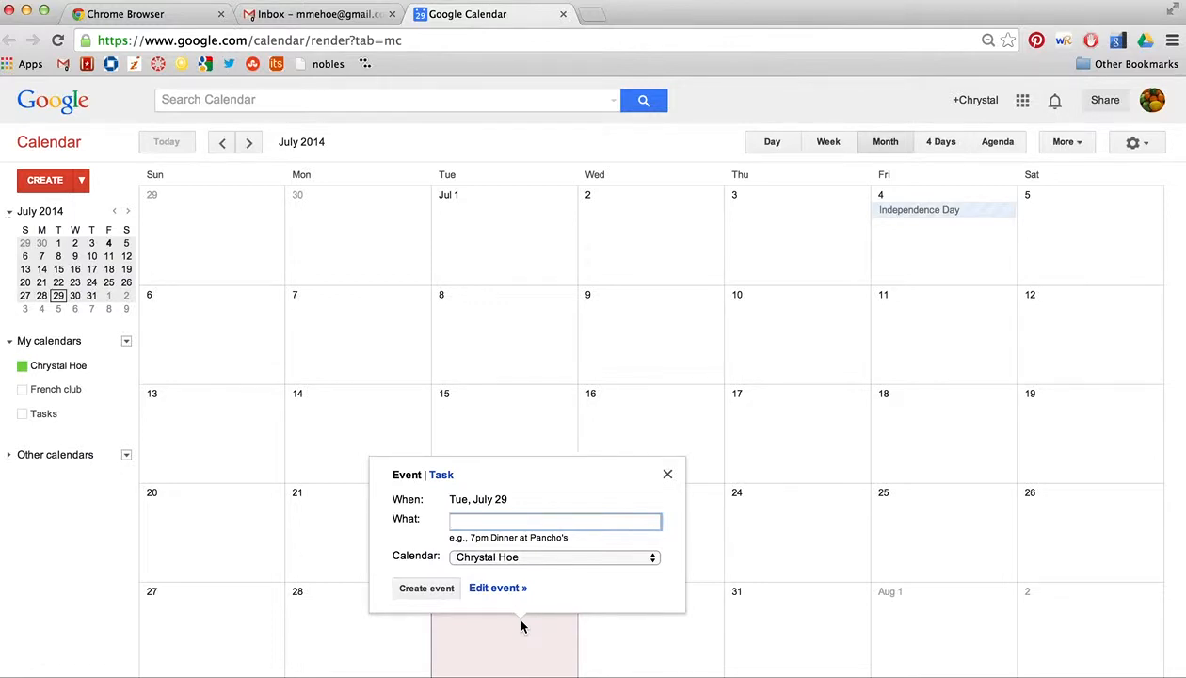
pyautogui.write('dept meeting')
pyautogui.click(509, 560)
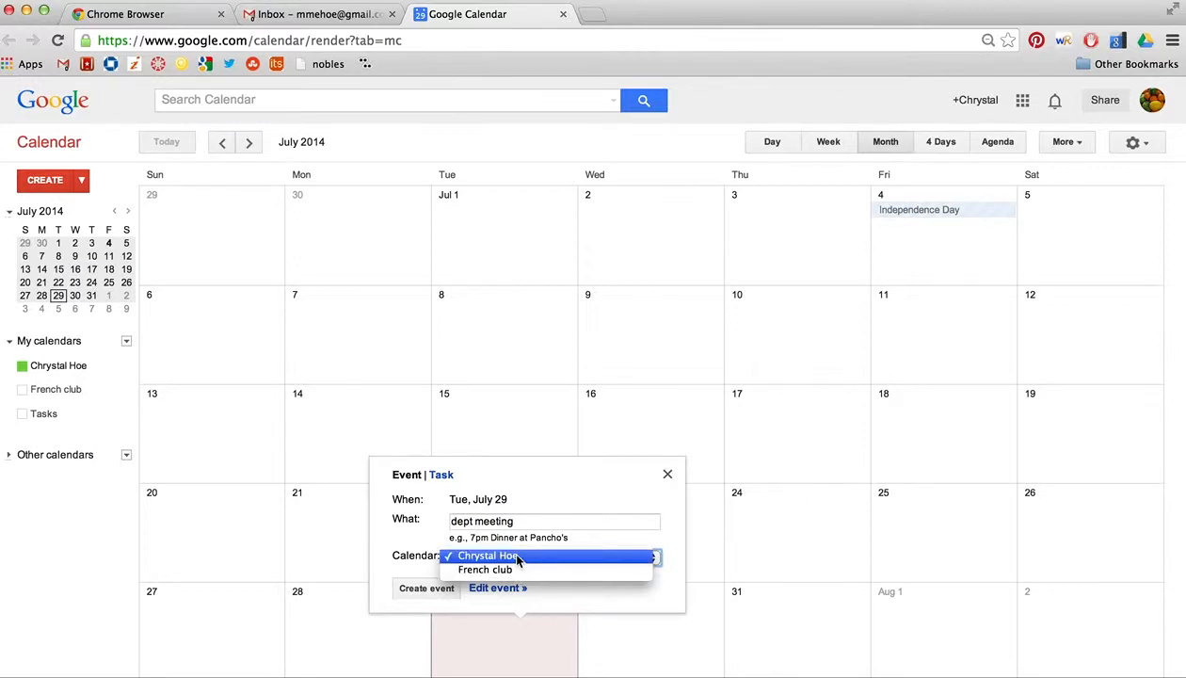
pyautogui.click(517, 557)
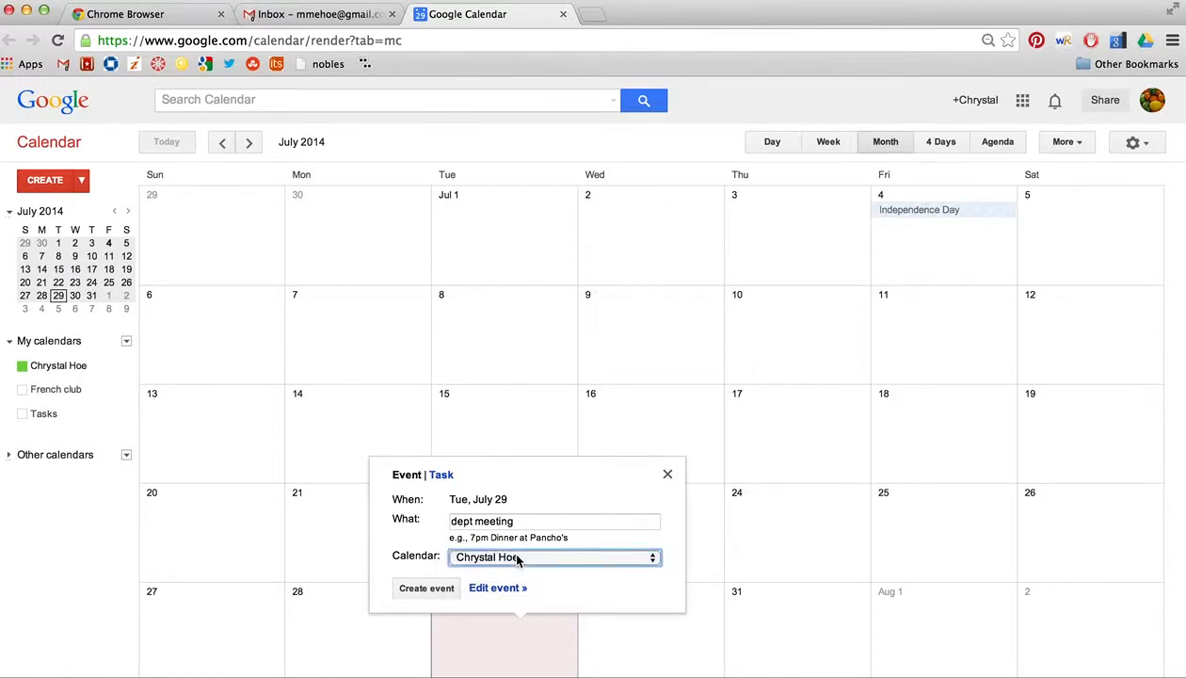
pyautogui.click(418, 588)
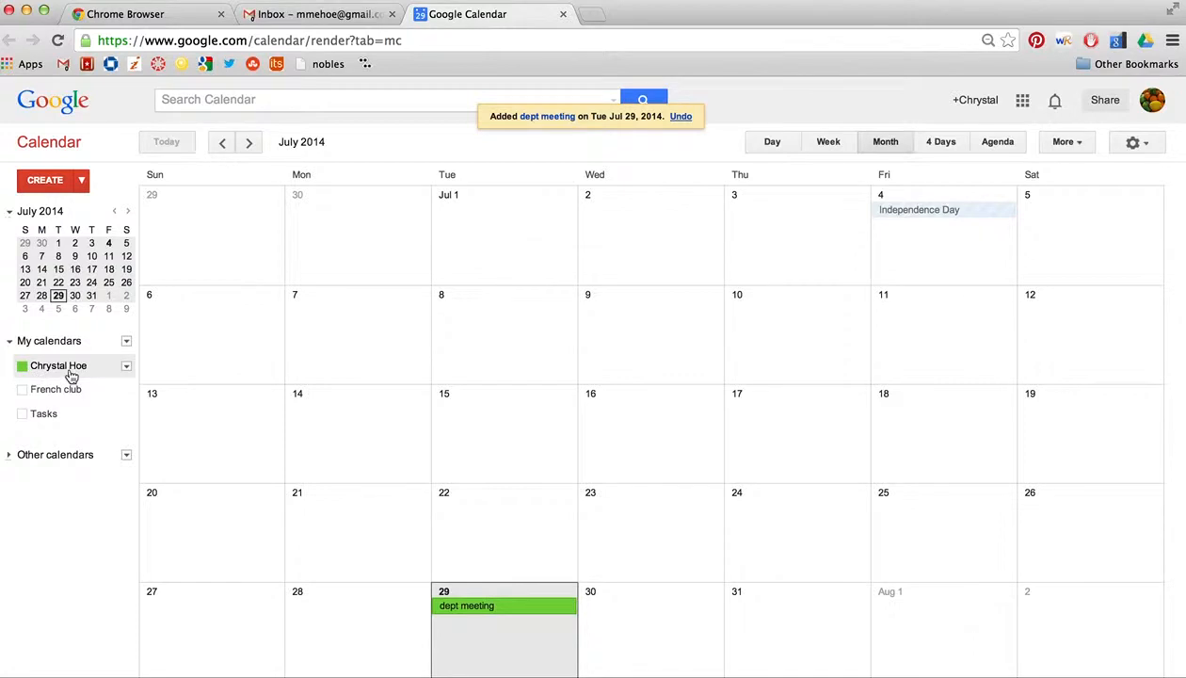
# Step: Toggle the French club calendar on and off, then view the dept meeting details
pyautogui.click(23, 389)
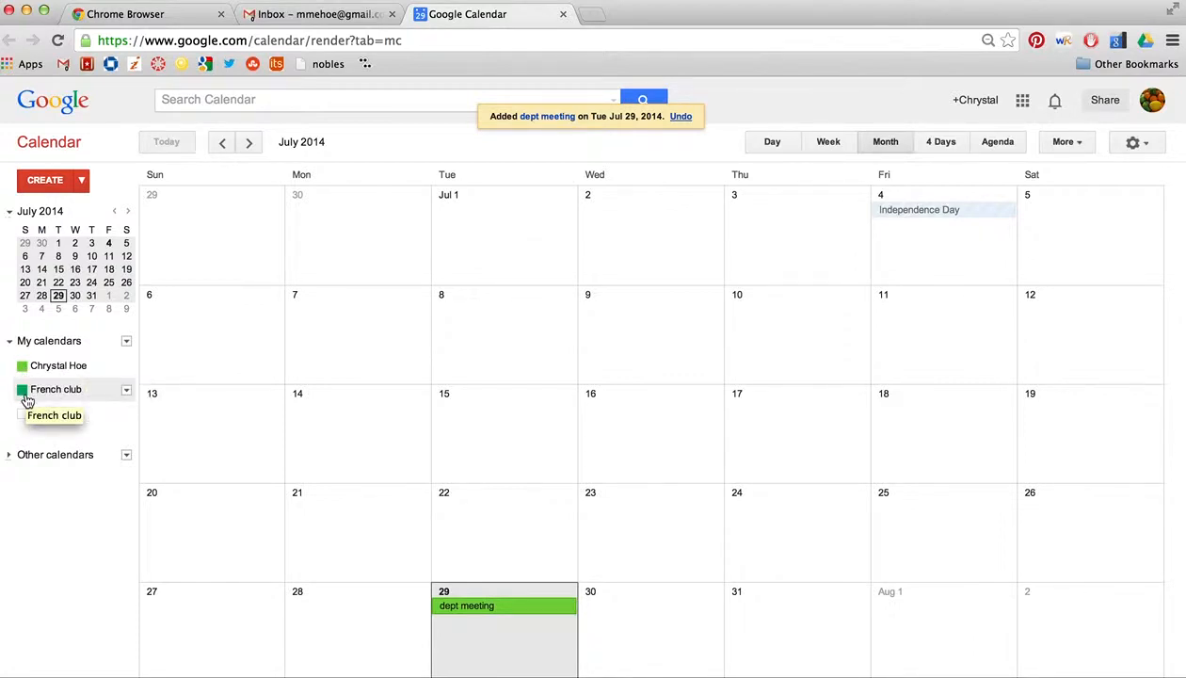
pyautogui.click(24, 393)
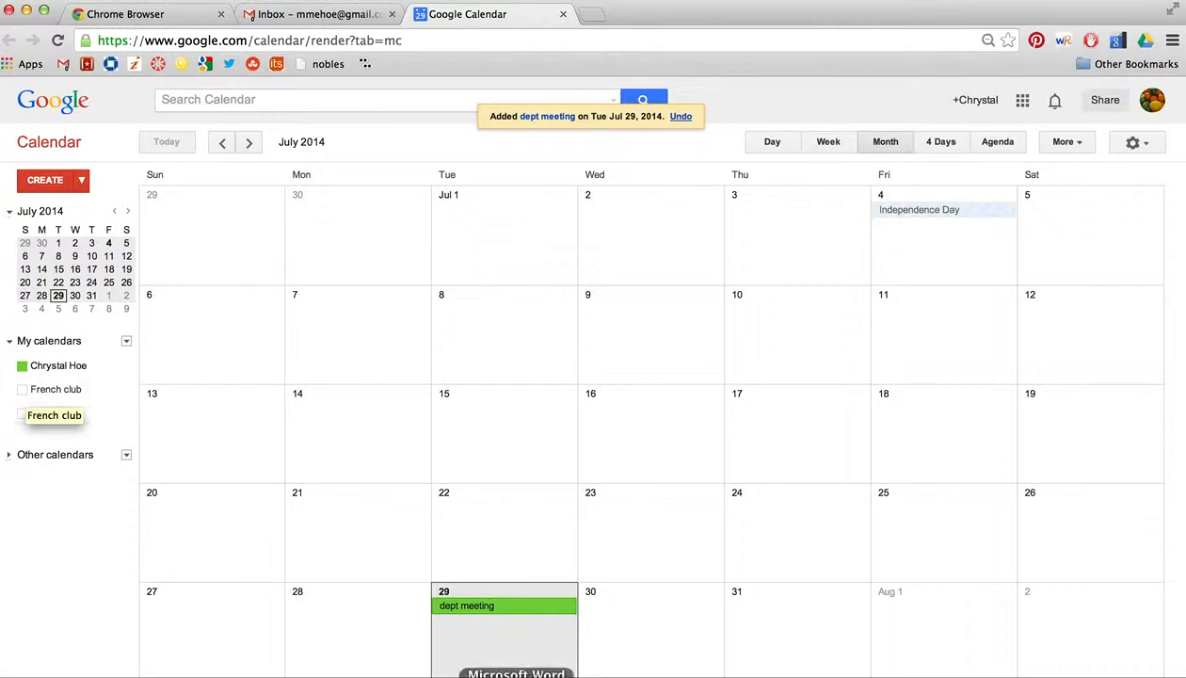
pyautogui.click(523, 610)
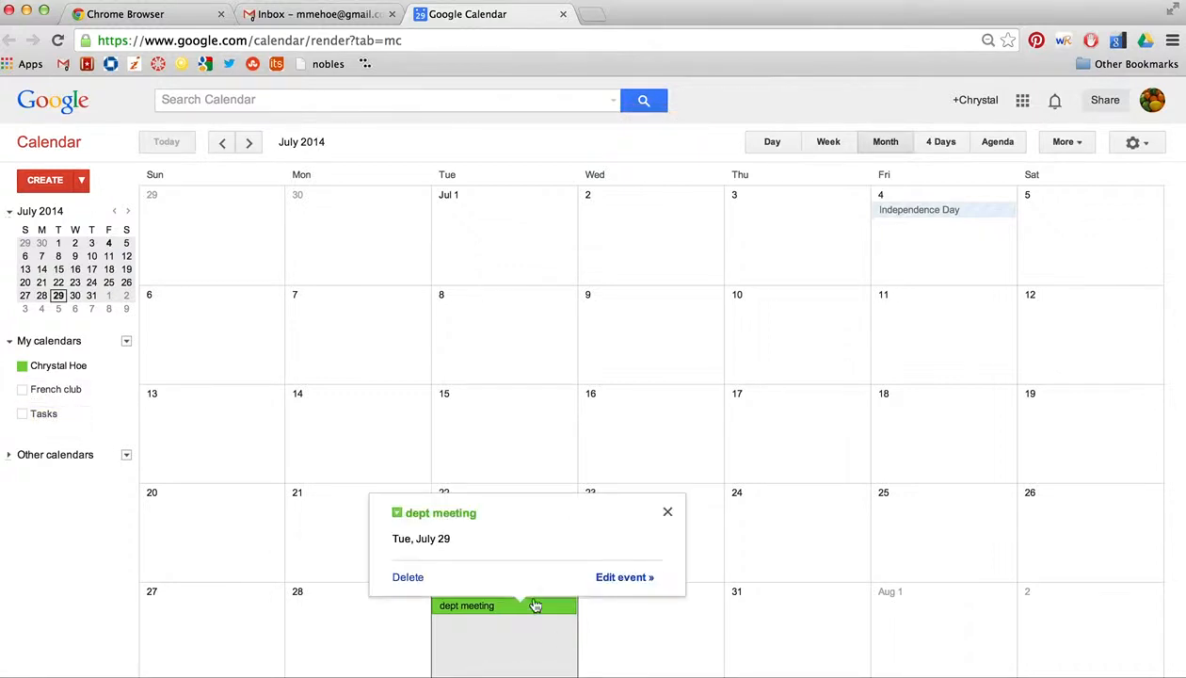
# Step: Edit dept meeting, add the contact as a guest, remove both guest rows, and save
pyautogui.click(617, 580)
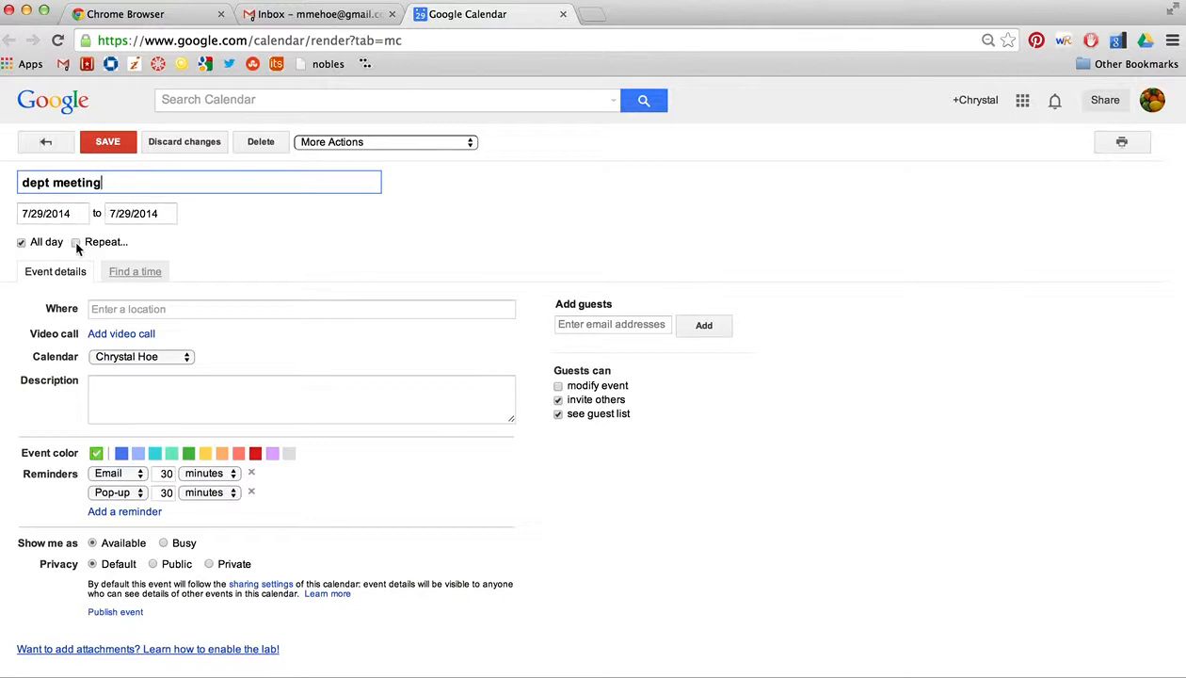
pyautogui.click(627, 325)
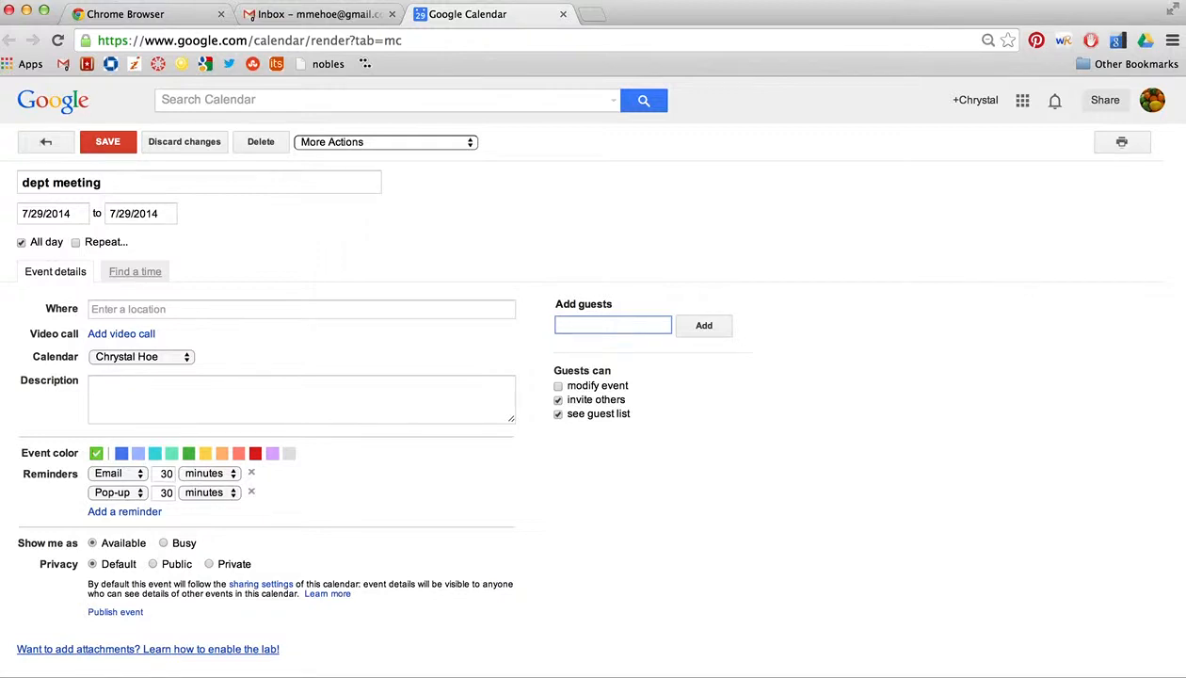
pyautogui.write('chrystal')
pyautogui.press('Return')
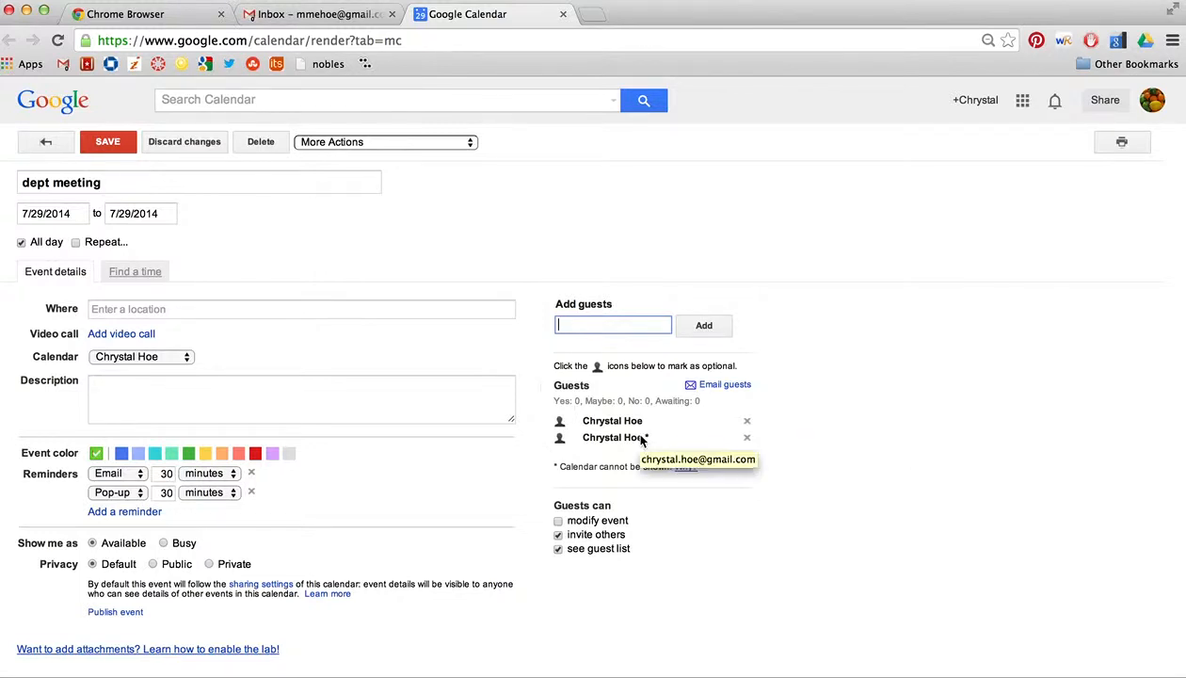
pyautogui.click(747, 423)
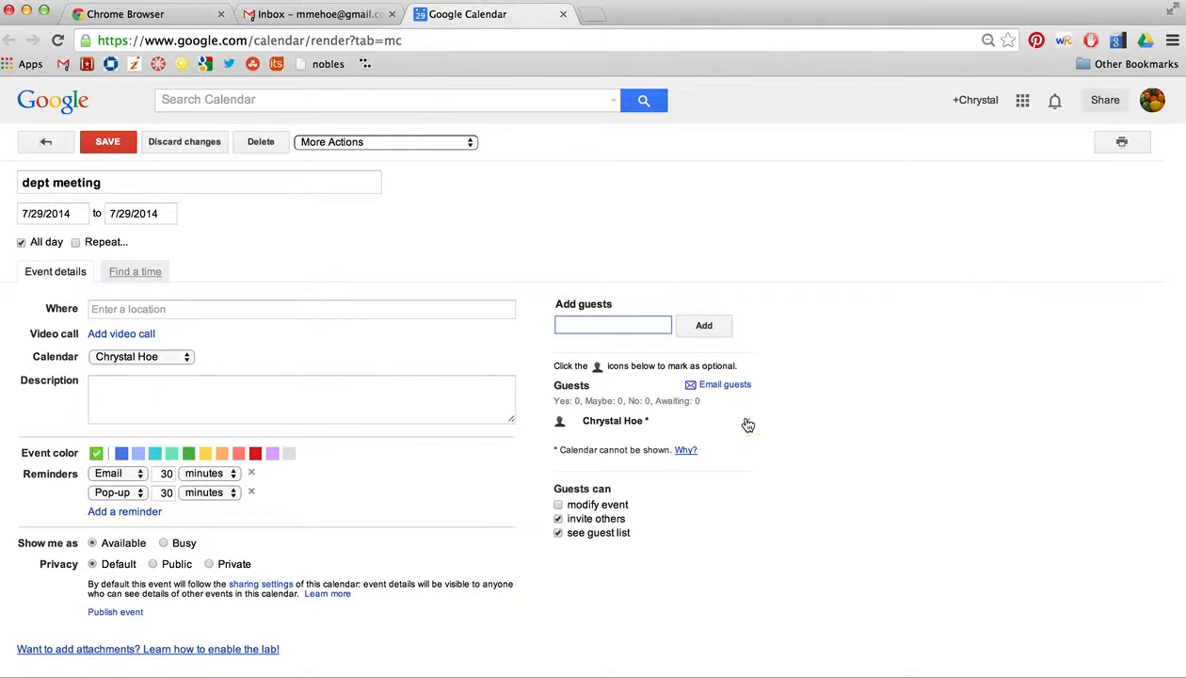
pyautogui.click(747, 425)
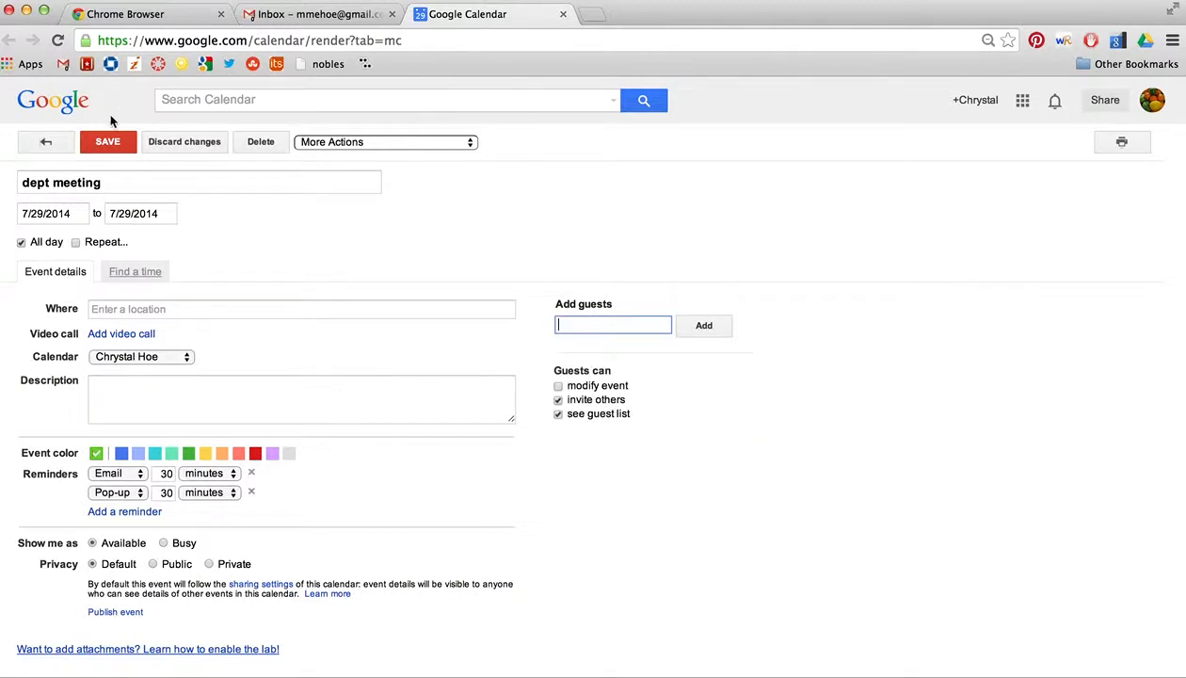
pyautogui.click(109, 146)
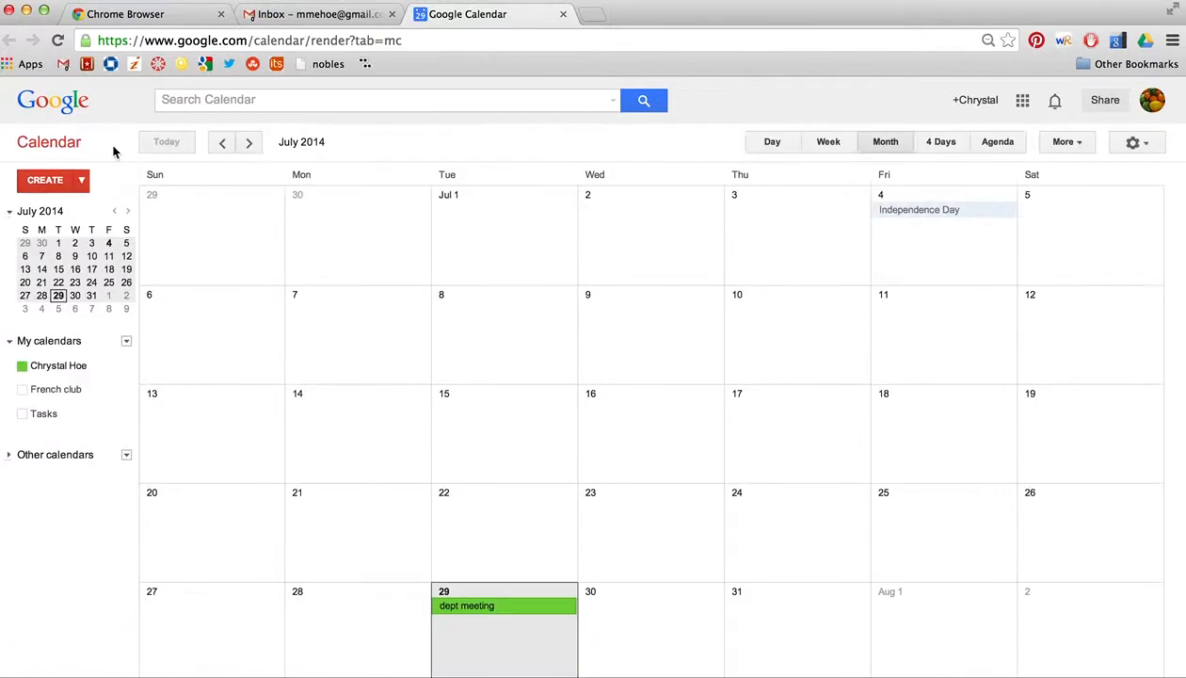
# Step: Close the dept meeting details and turn on the French club calendar
pyautogui.click(478, 611)
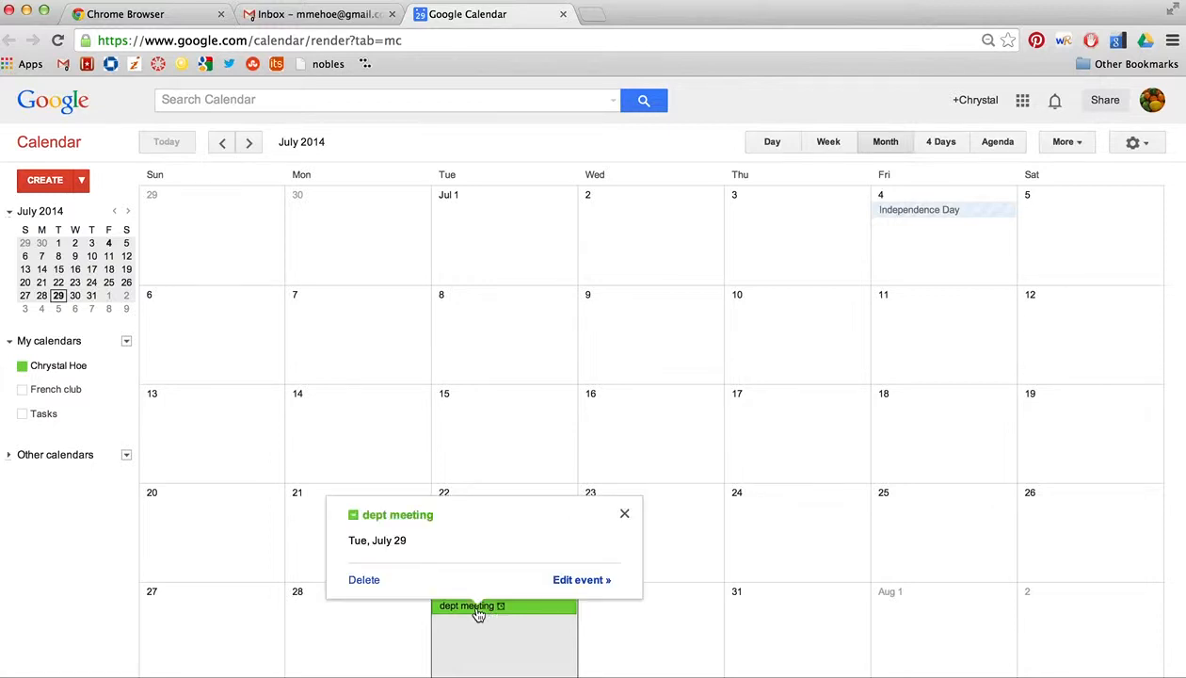
pyautogui.click(624, 513)
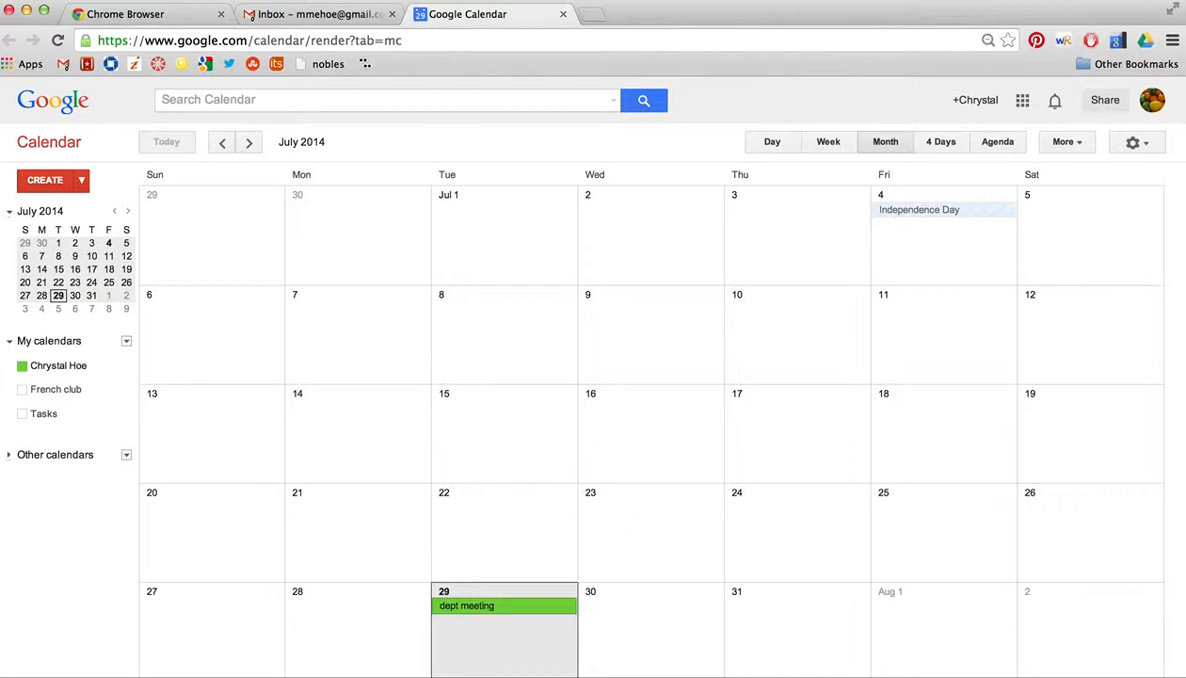
pyautogui.click(25, 393)
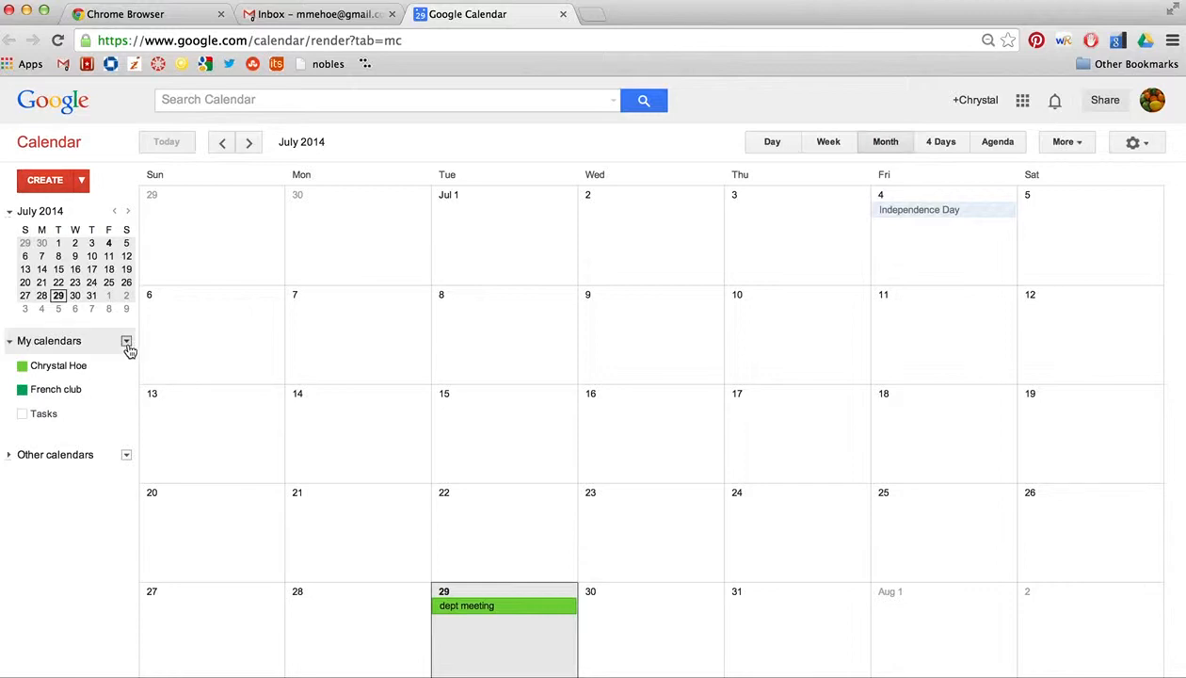
# Step: Collapse and re-expand My calendars, then bring up its options menu
pyautogui.click(10, 343)
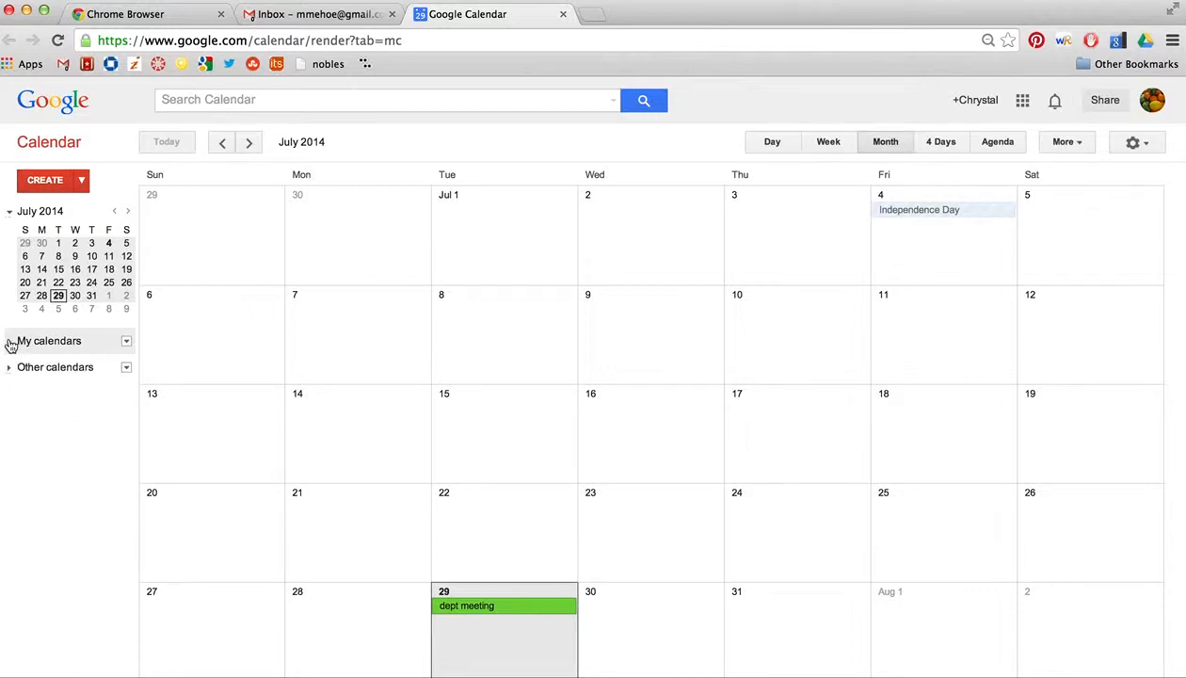
pyautogui.click(10, 344)
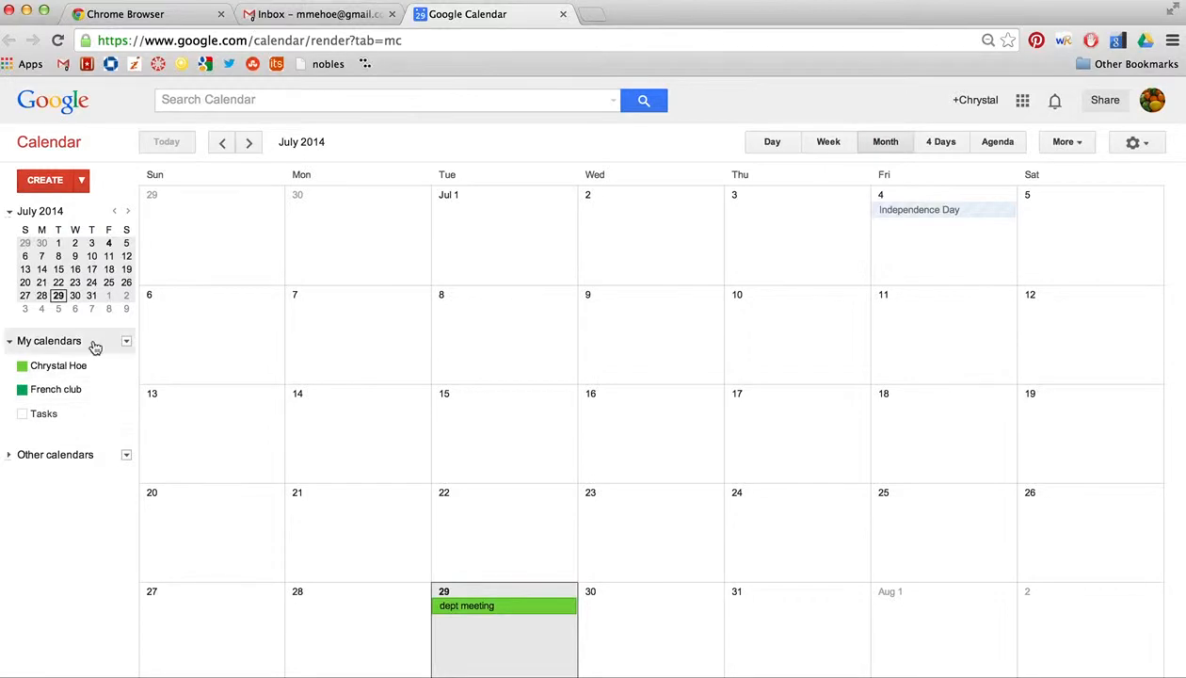
pyautogui.click(126, 342)
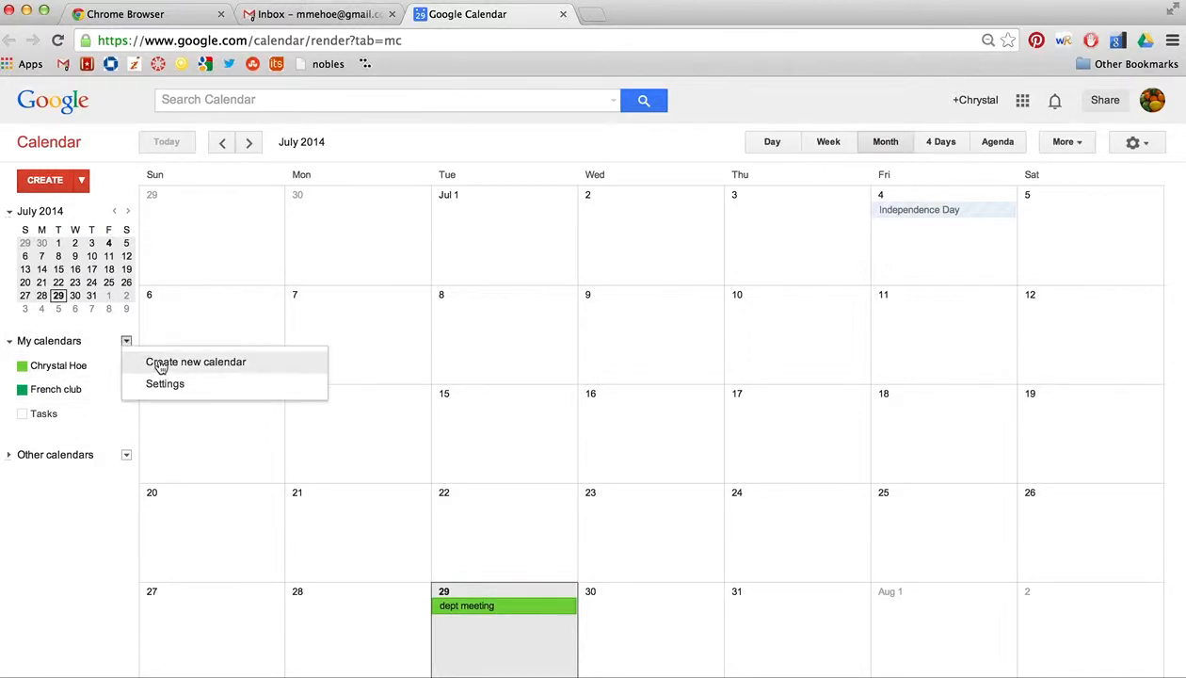
# Step: Create a calendar named 'French Club', clearing the mistyped name from the sharing field first
pyautogui.click(160, 365)
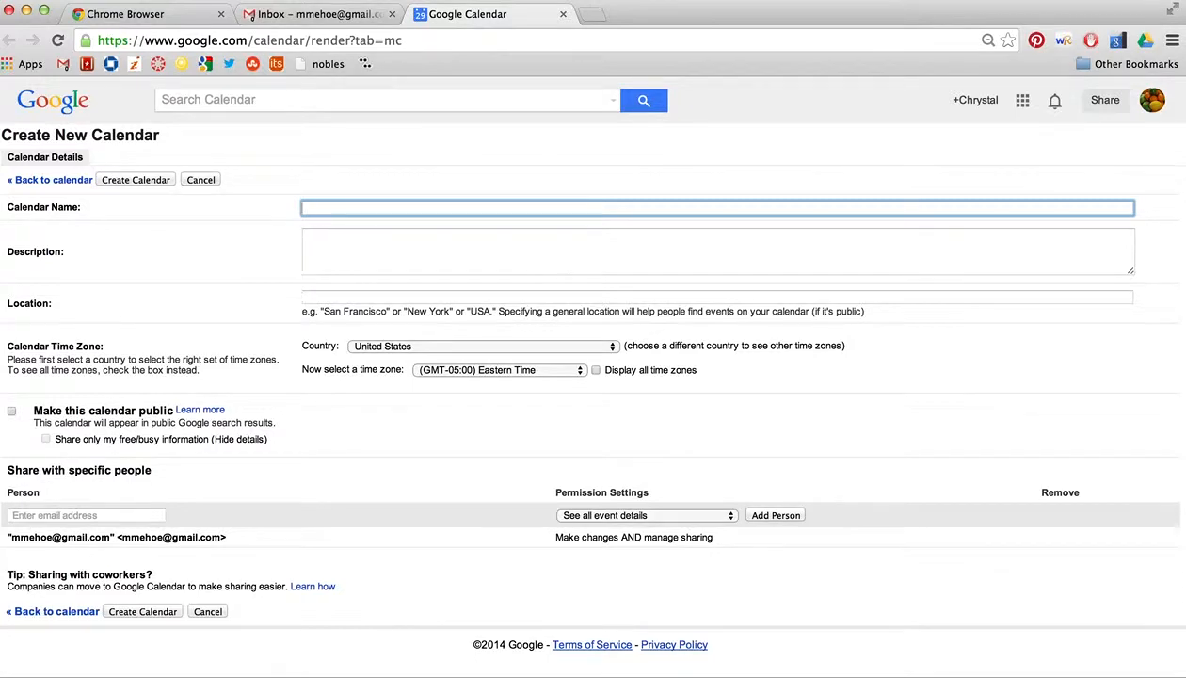
pyautogui.write('French Club')
pyautogui.click(124, 516)
pyautogui.write('chystal')
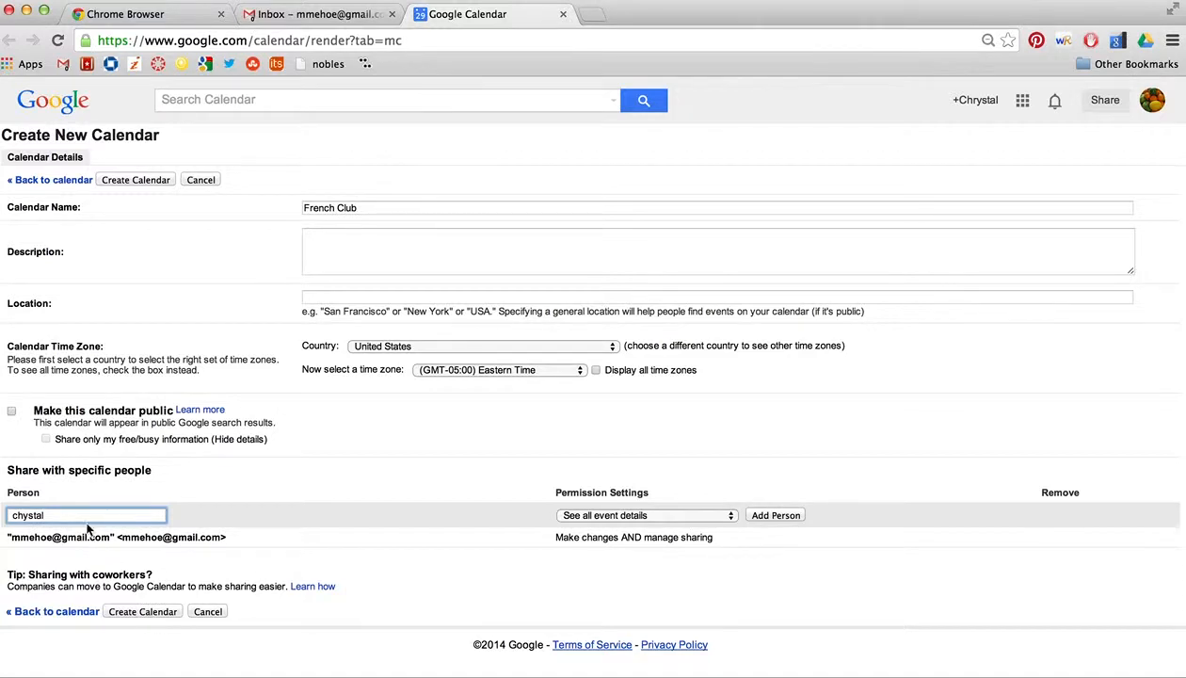
pyautogui.moveTo(55, 515); pyautogui.dragTo(8, 512)
pyautogui.press('BackSpace')
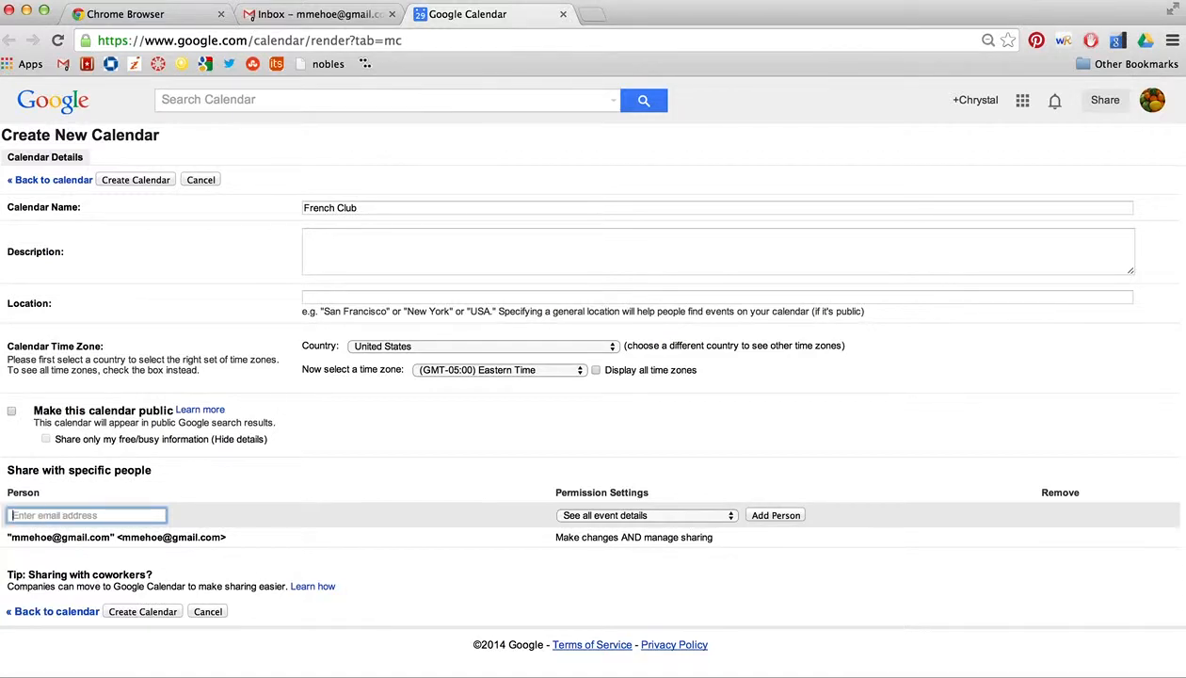
pyautogui.click(157, 612)
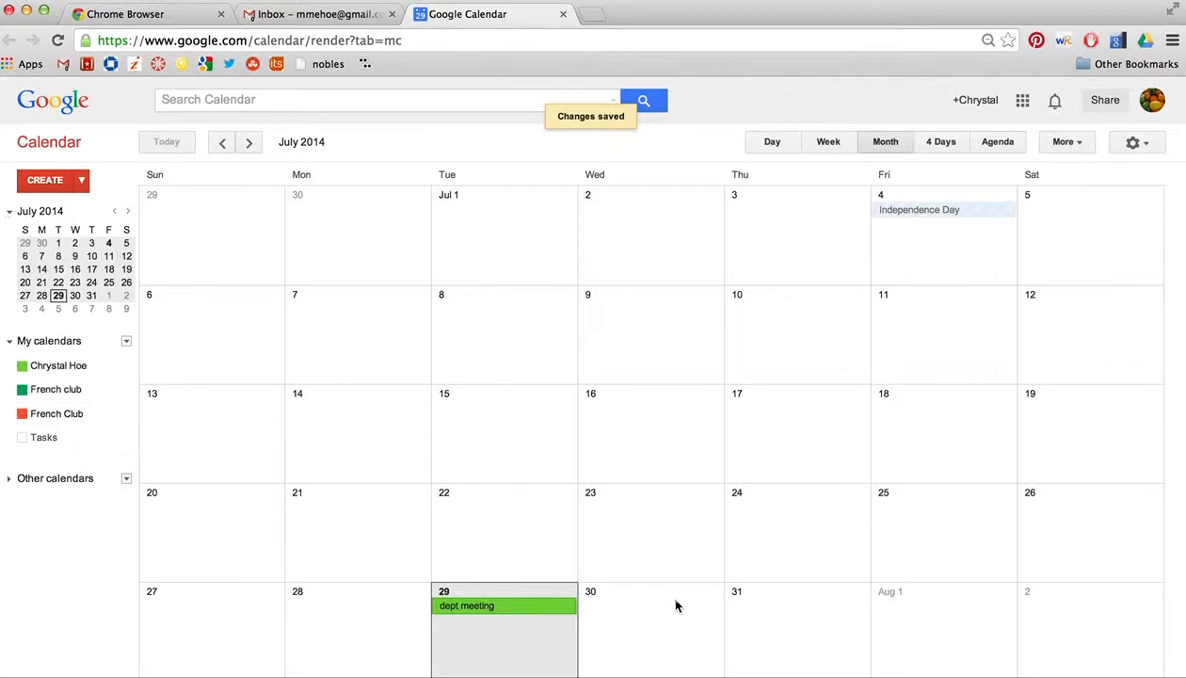
# Step: Create a '1pm mtn' event on Wednesday July 30 in the French club calendar
pyautogui.click(660, 629)
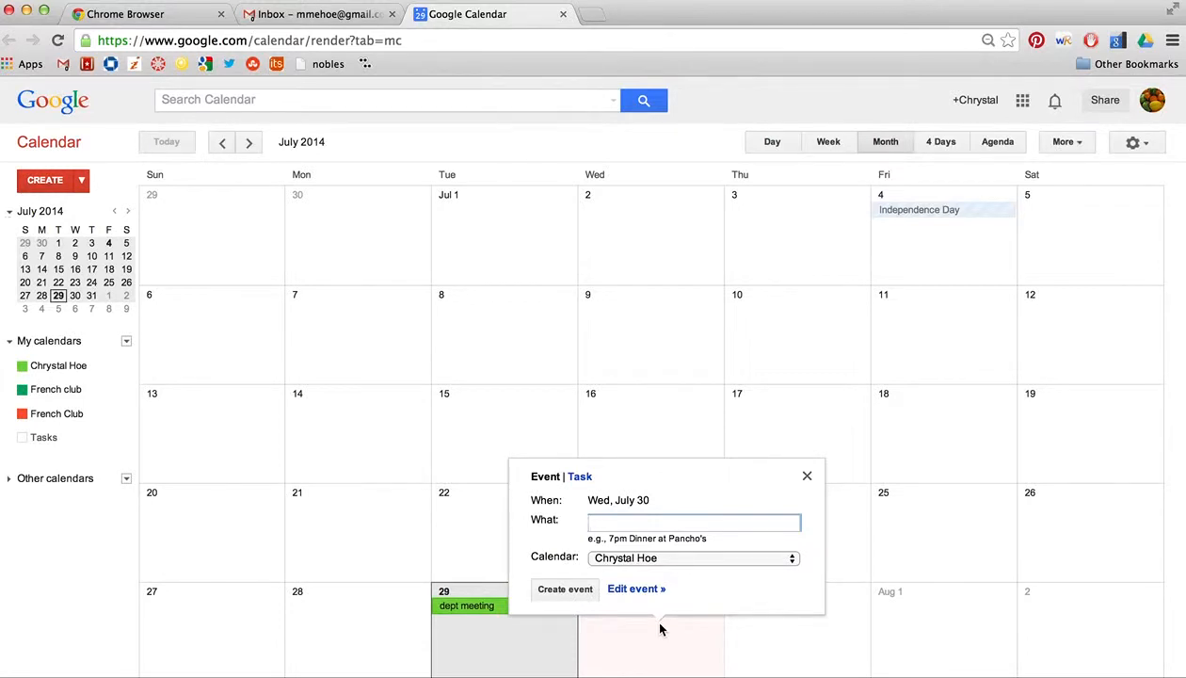
pyautogui.write('1pm mtn')
pyautogui.click(661, 559)
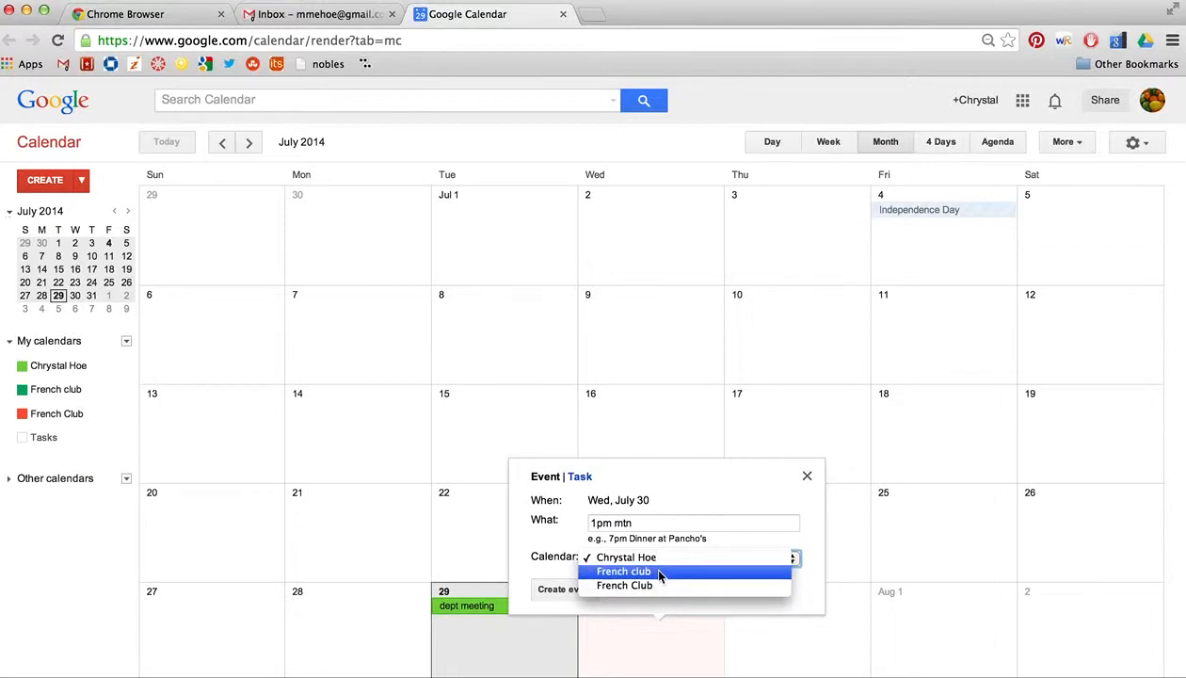
pyautogui.click(660, 572)
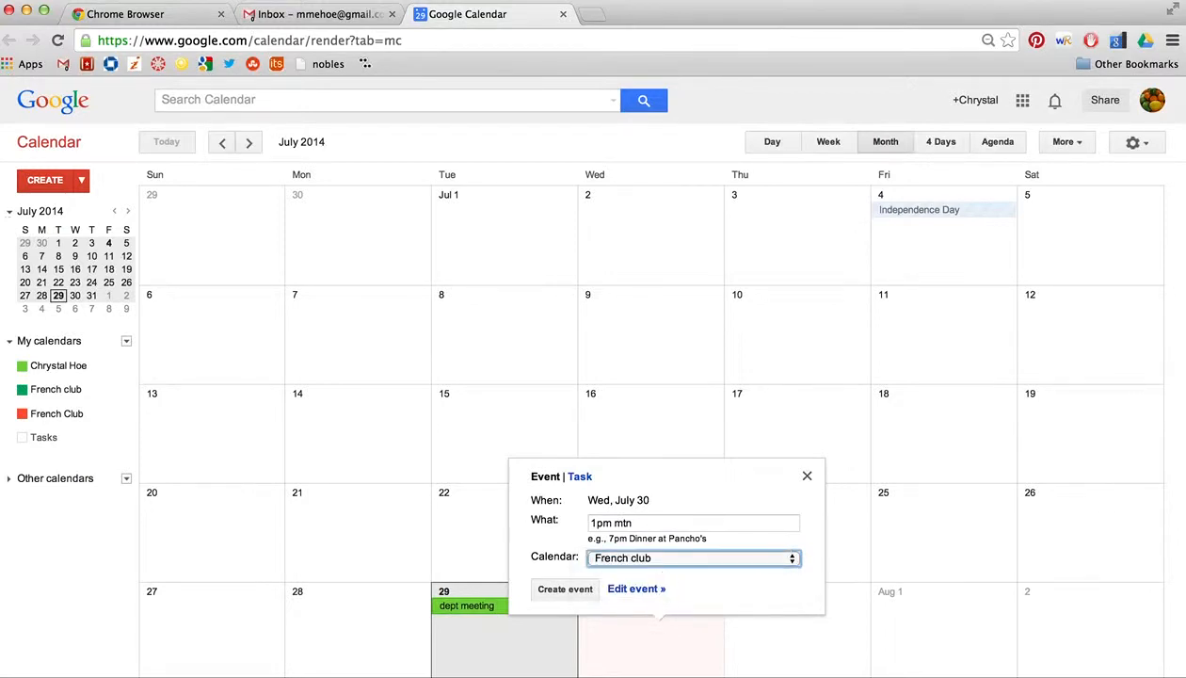
pyautogui.click(571, 589)
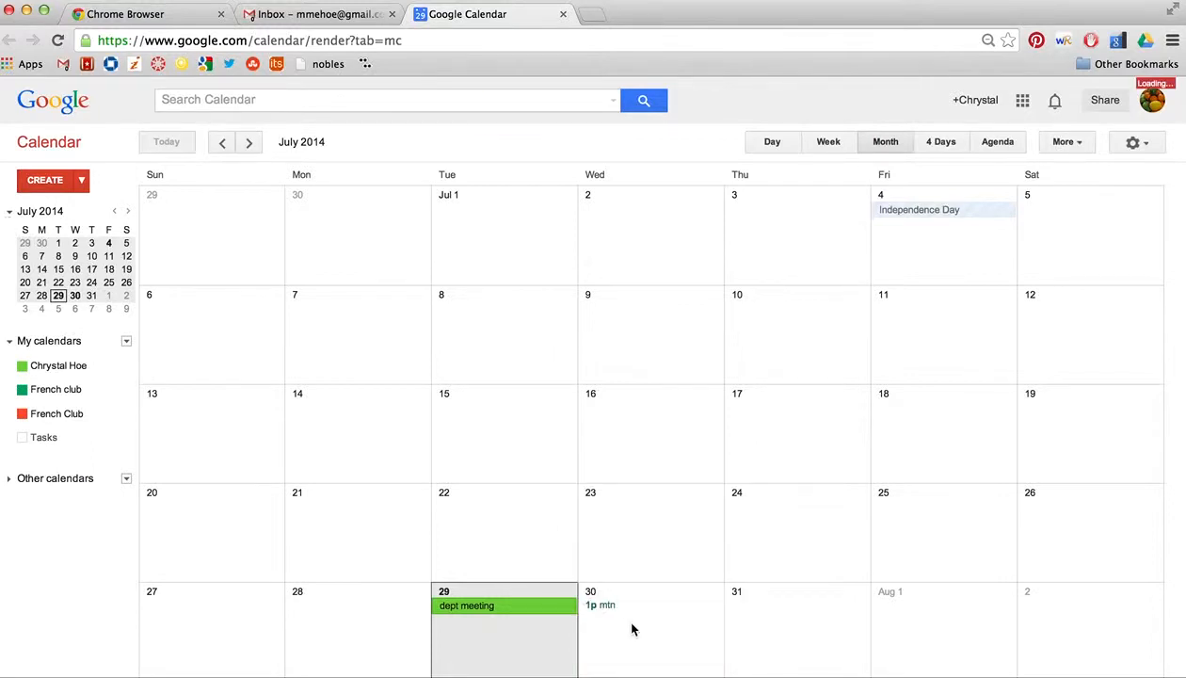
# Step: In the mtn event's full editor, change its calendar to French Club and save
pyautogui.click(604, 605)
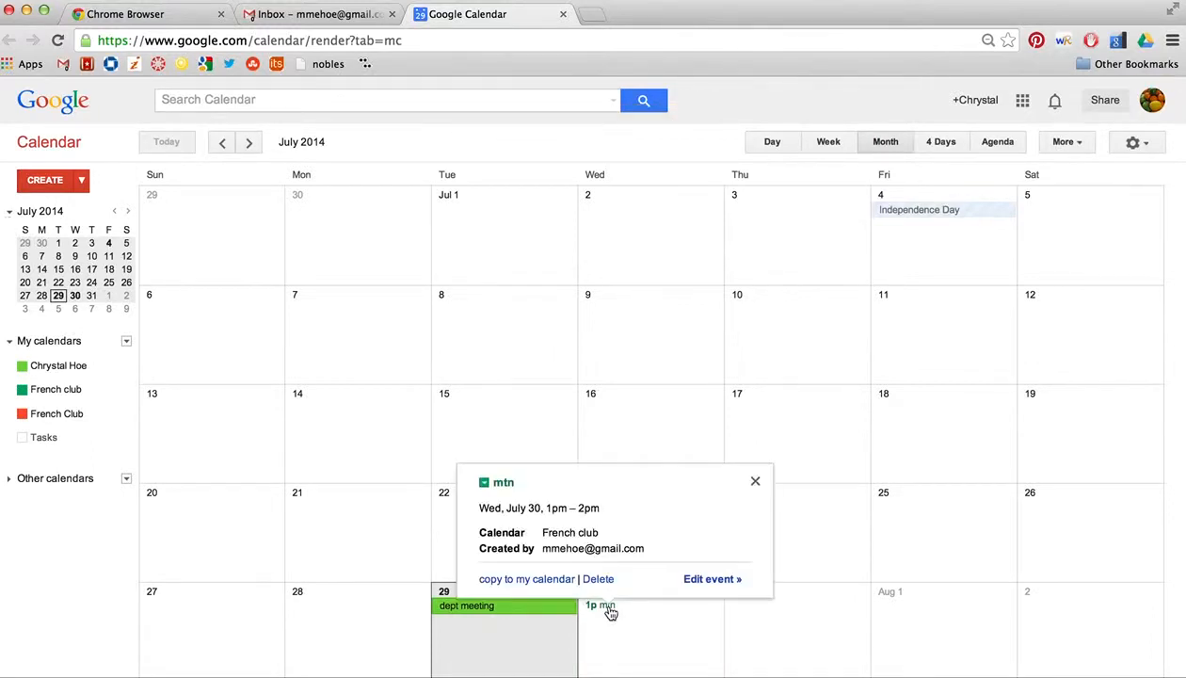
pyautogui.click(698, 580)
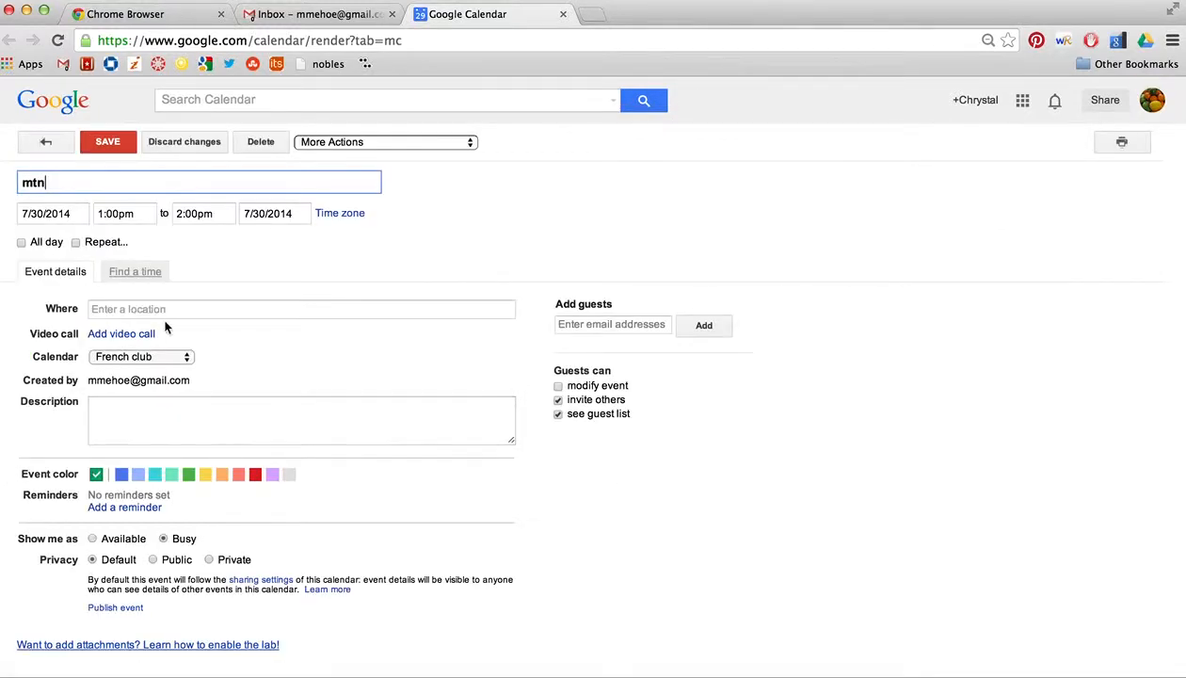
pyautogui.click(168, 357)
pyautogui.click(165, 370)
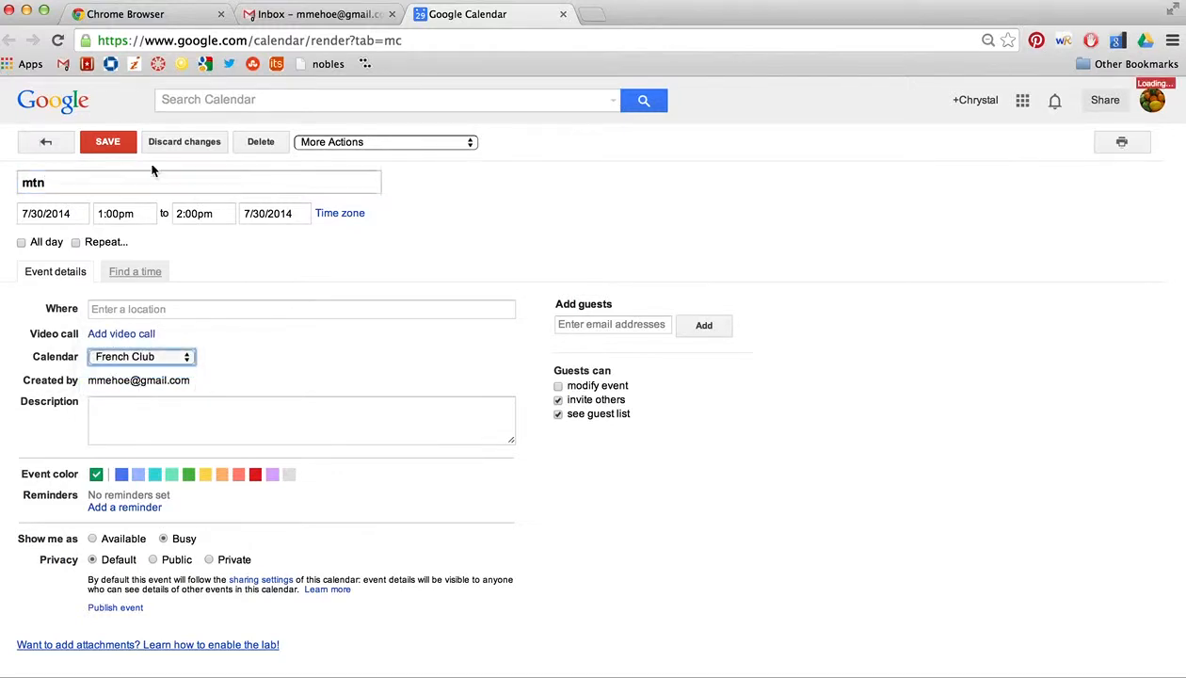
pyautogui.click(107, 142)
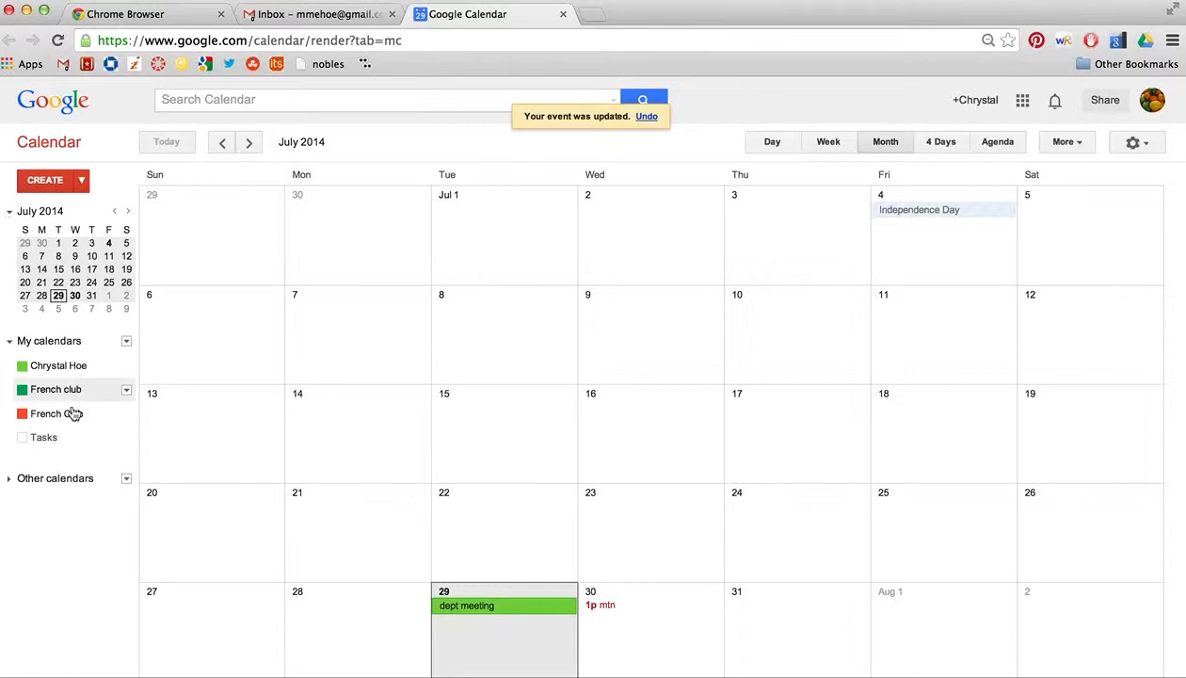
# Step: From the French club calendar's settings, permanently delete it for everyone
pyautogui.click(126, 388)
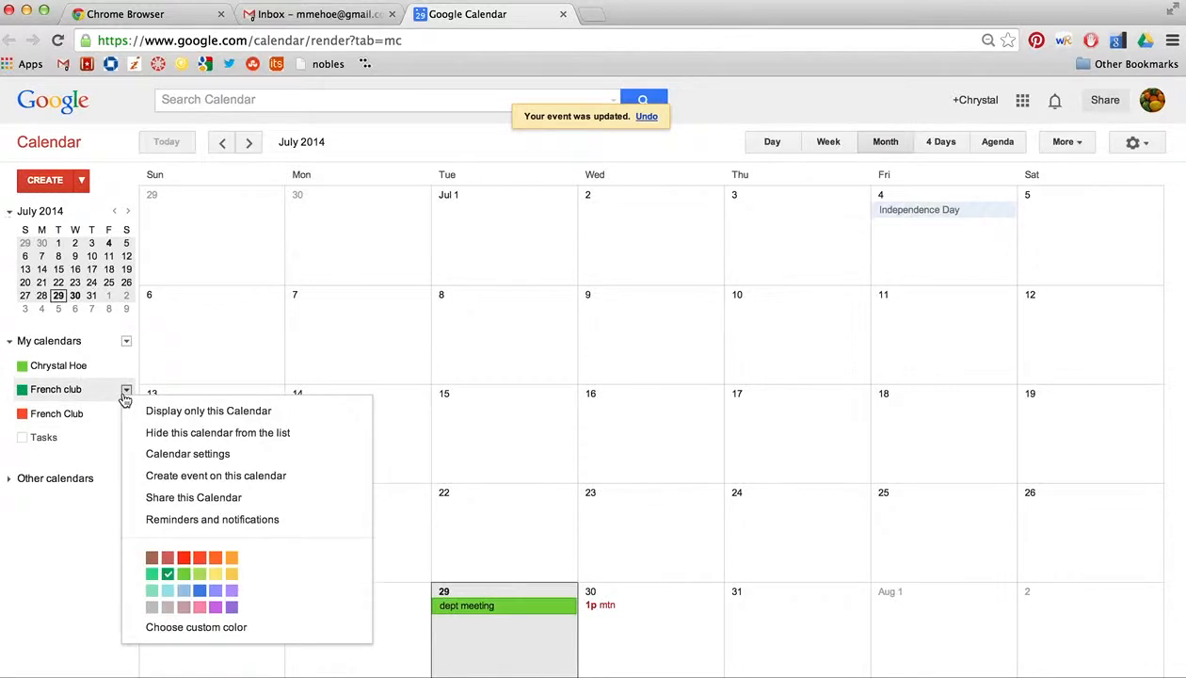
pyautogui.click(170, 457)
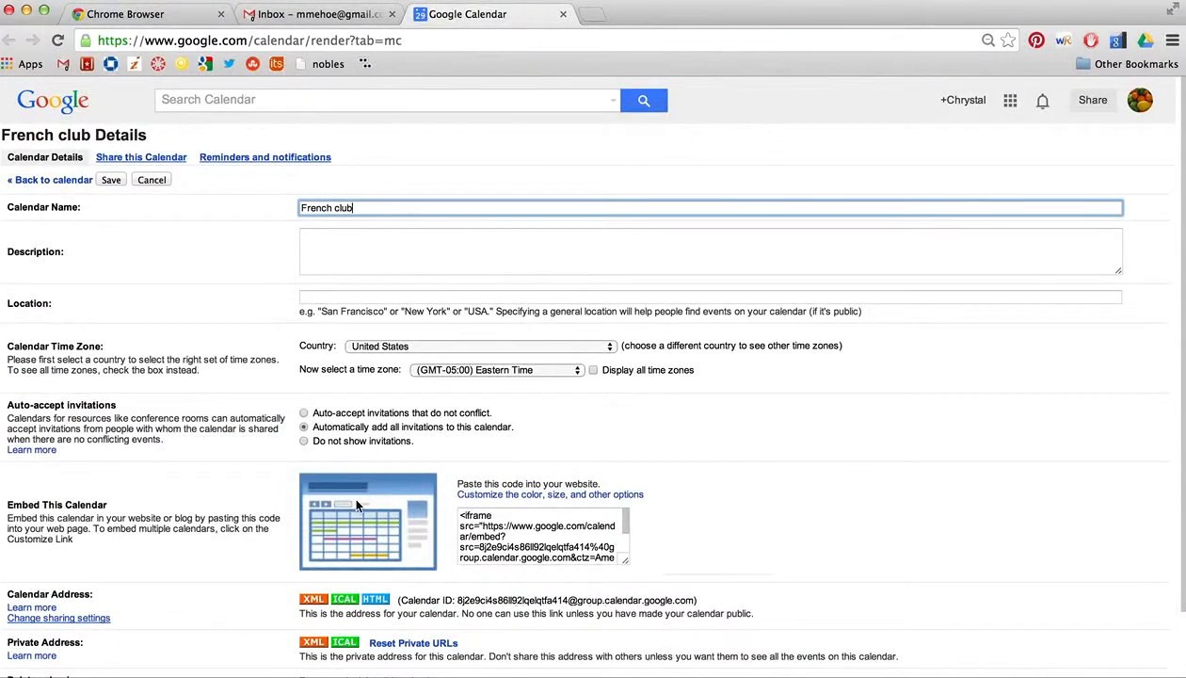
pyautogui.scroll(-2, 350, 491)
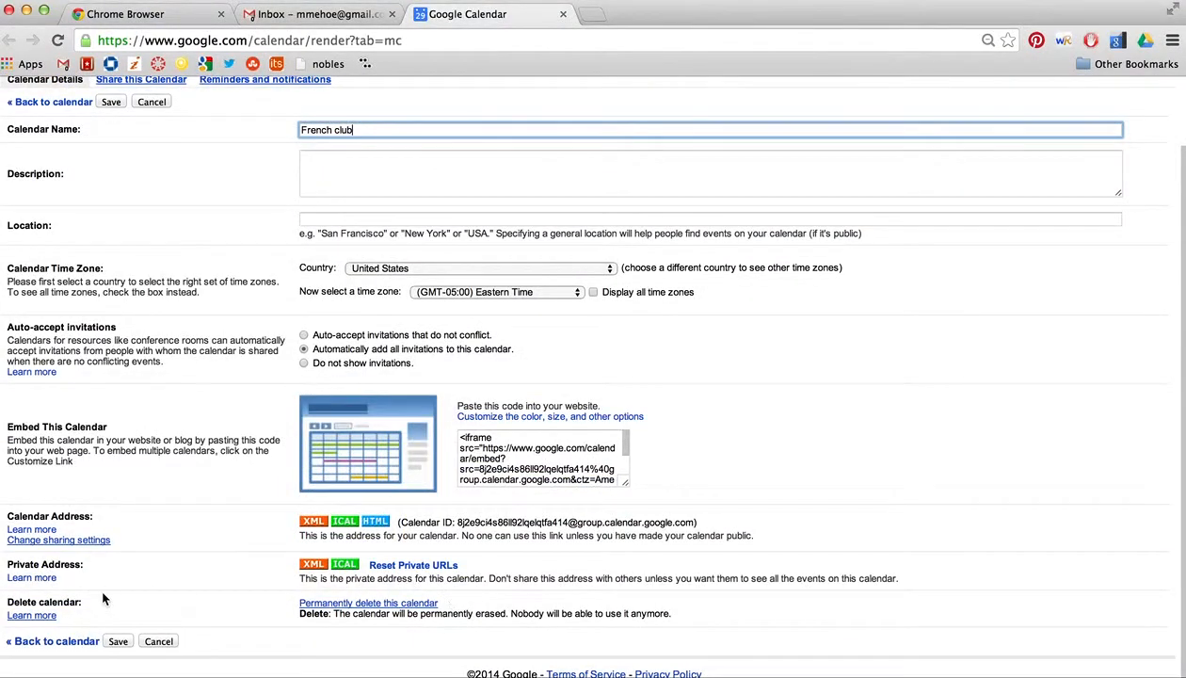
pyautogui.click(316, 603)
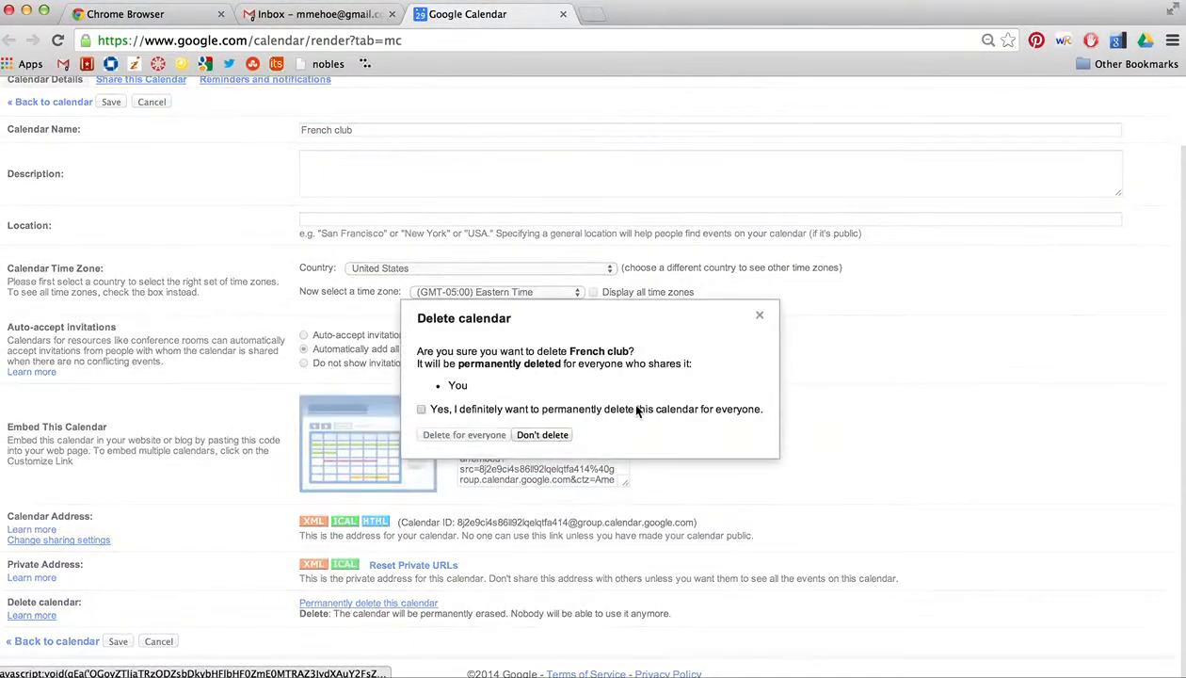
pyautogui.click(537, 434)
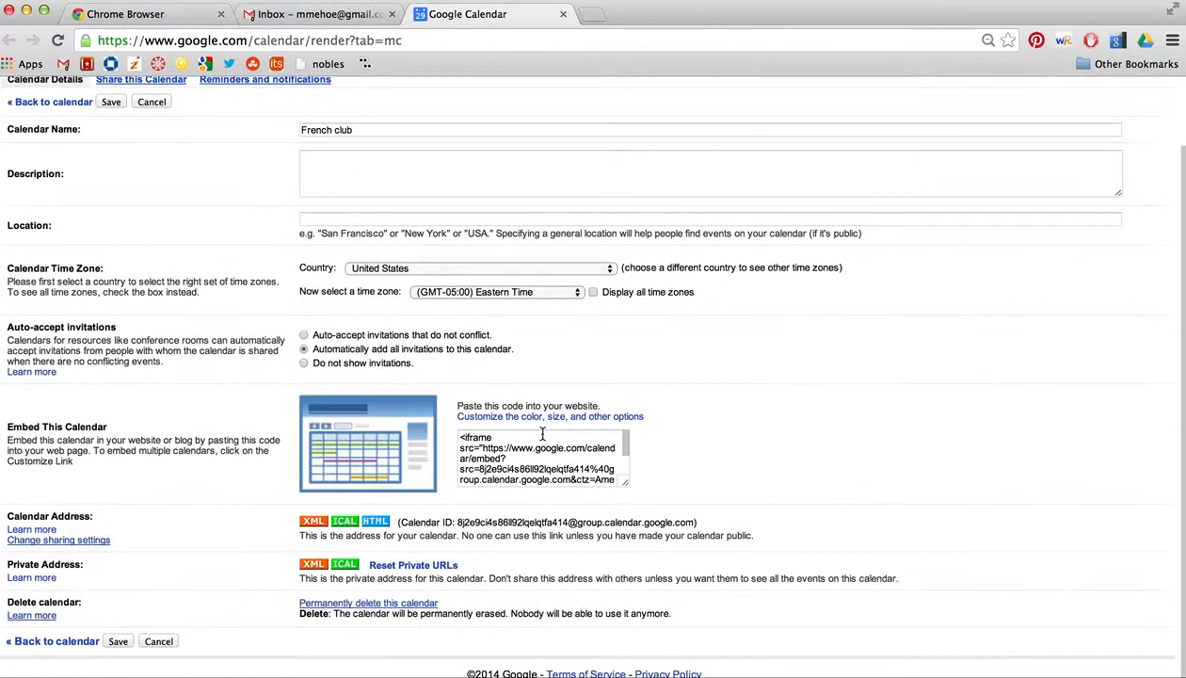
pyautogui.click(365, 603)
pyautogui.click(421, 410)
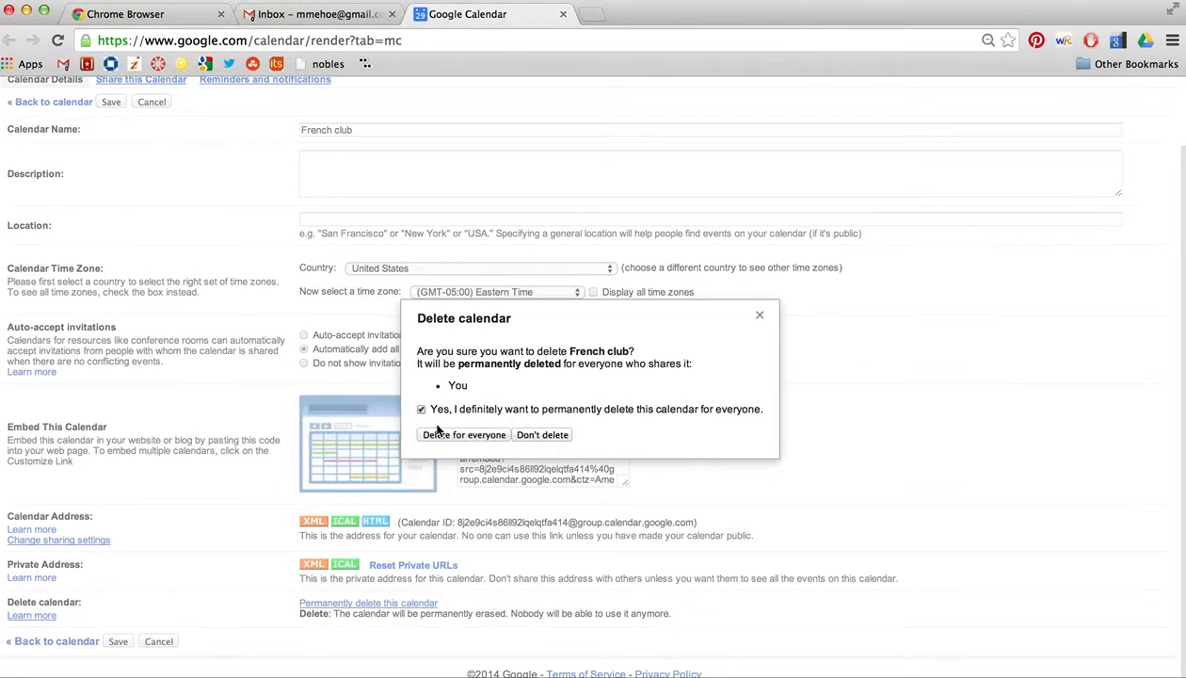
pyautogui.click(441, 437)
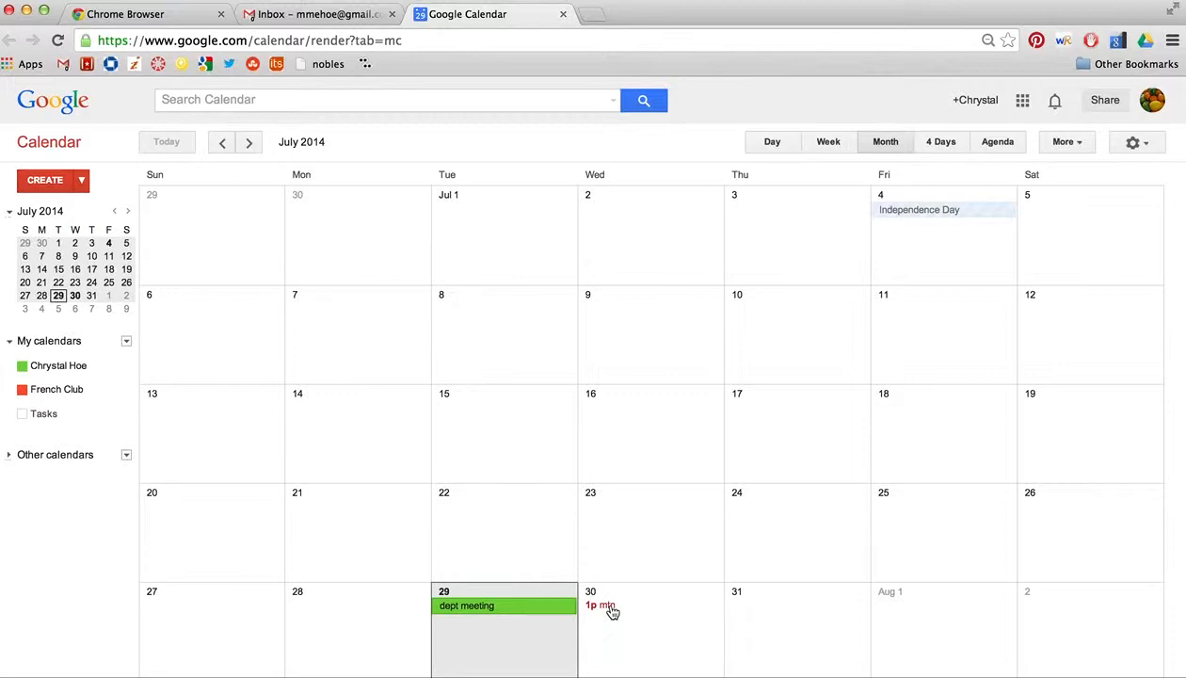
# Step: Abandon a draft July 22 event, then toggle French Club and the personal calendar off and on
pyautogui.click(517, 525)
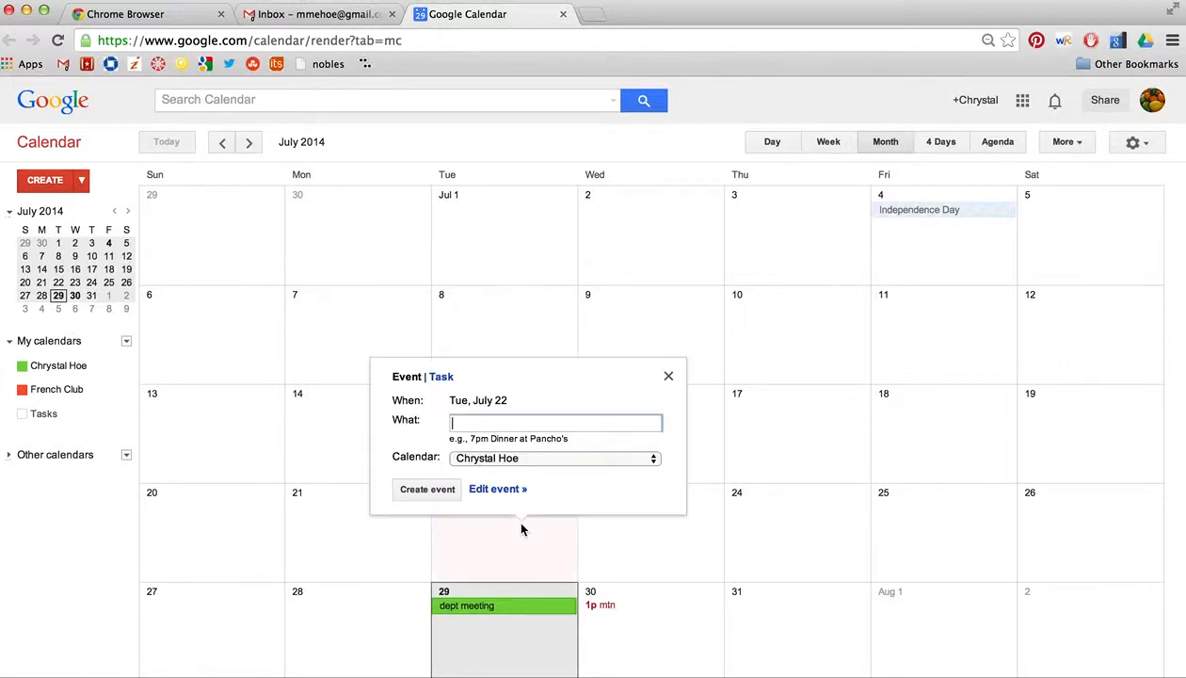
pyautogui.click(667, 377)
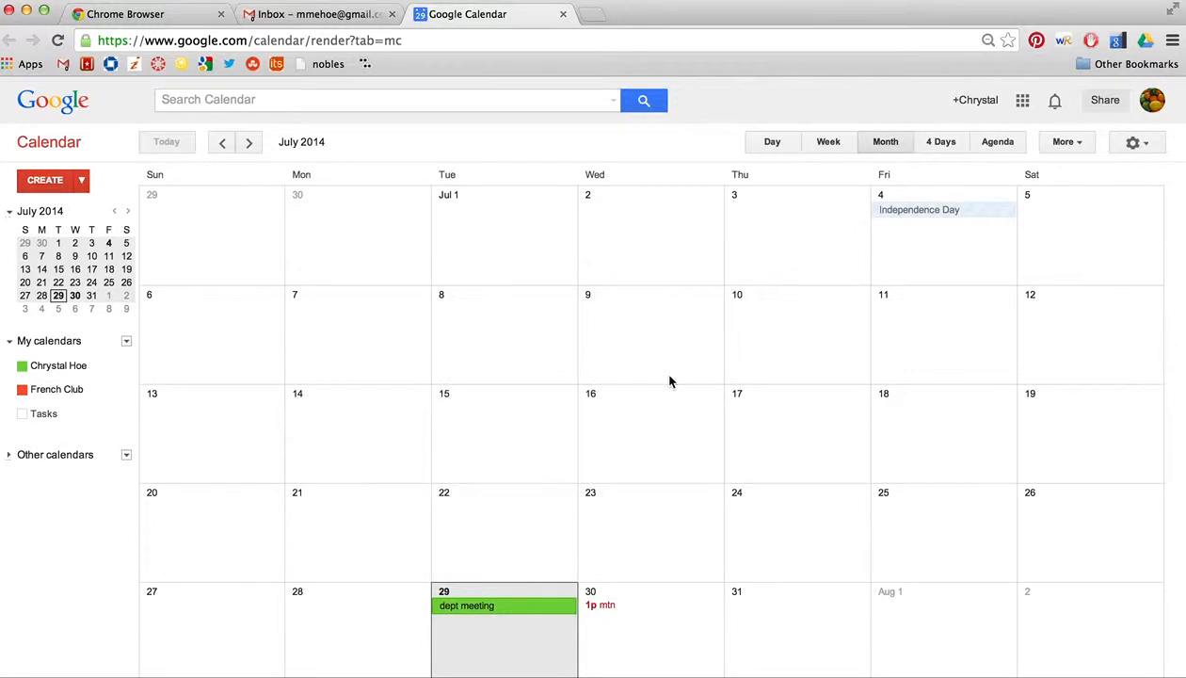
pyautogui.click(23, 393)
pyautogui.click(22, 393)
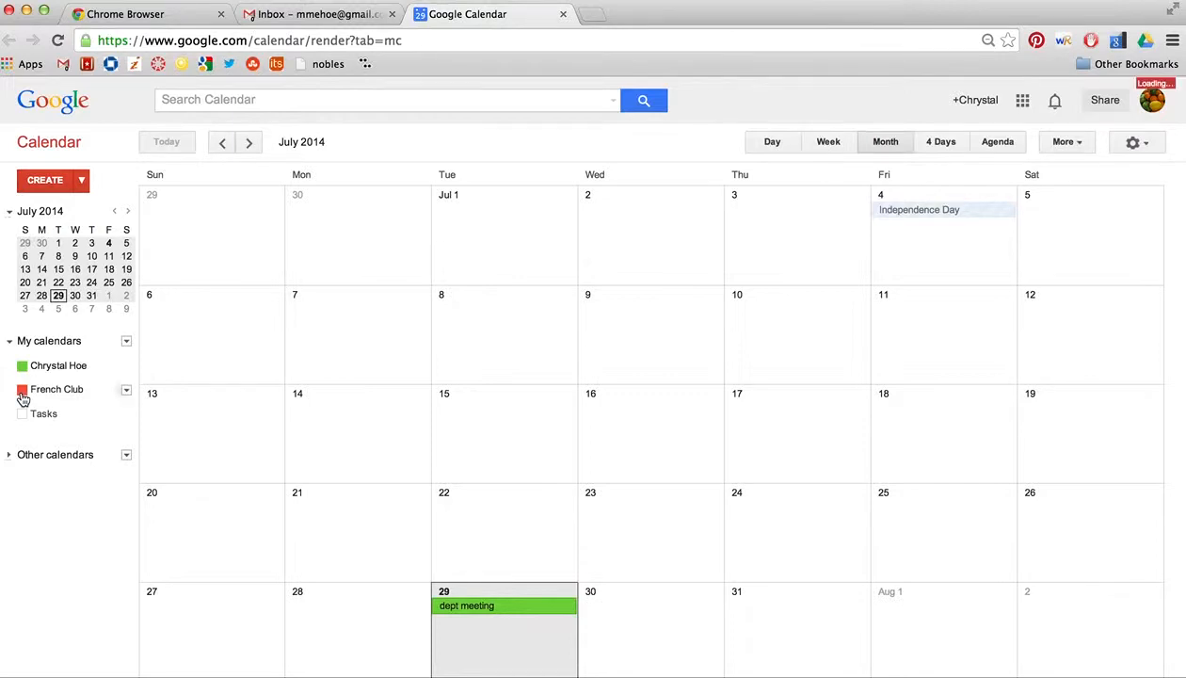
pyautogui.click(24, 368)
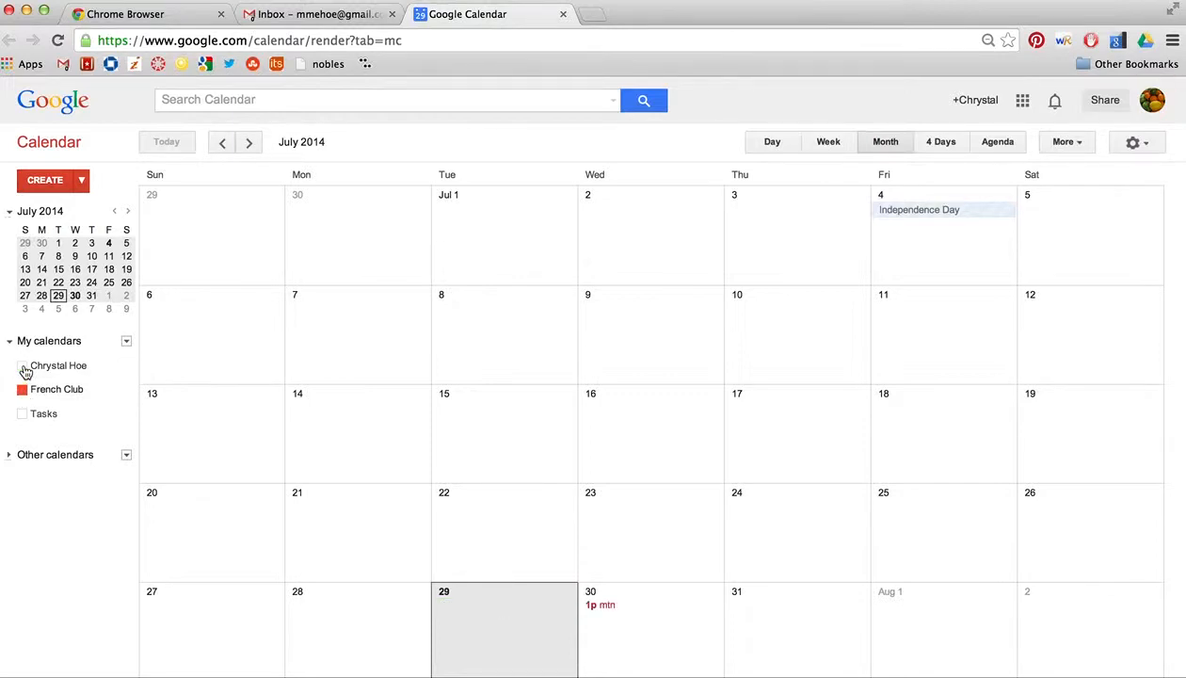
pyautogui.click(23, 368)
# Step: Expand Other calendars, hide Holidays in United States, keep Birthdays shown, and turn on Tasks
pyautogui.click(11, 459)
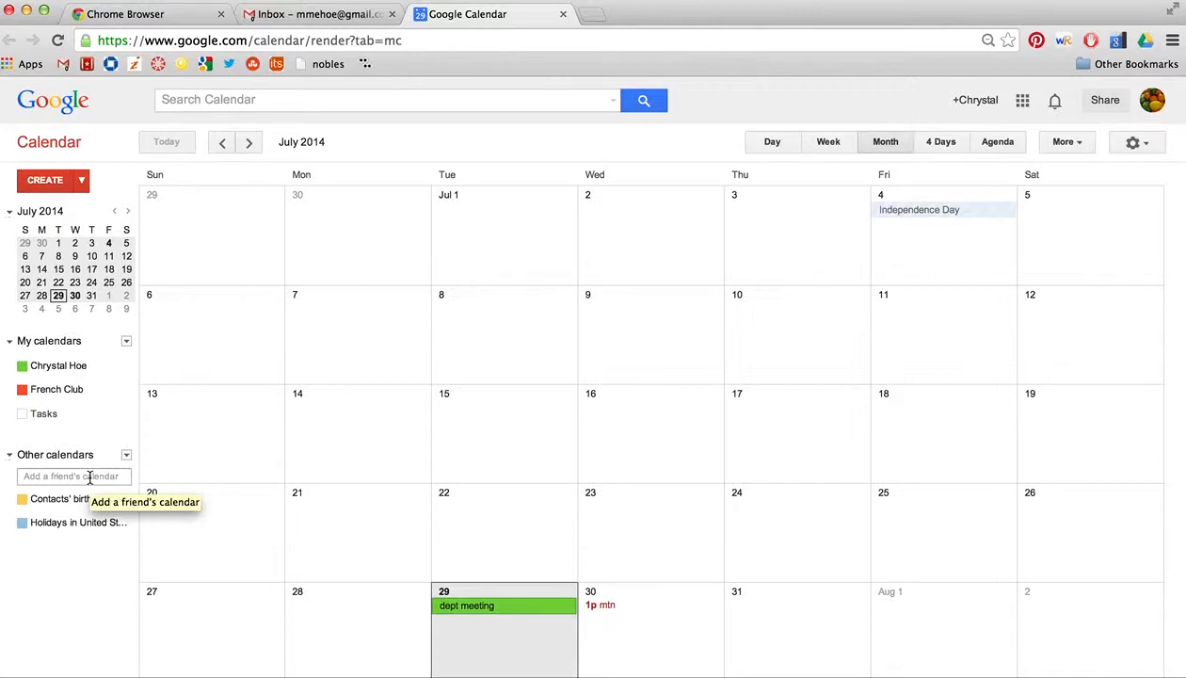
pyautogui.click(22, 499)
pyautogui.click(22, 524)
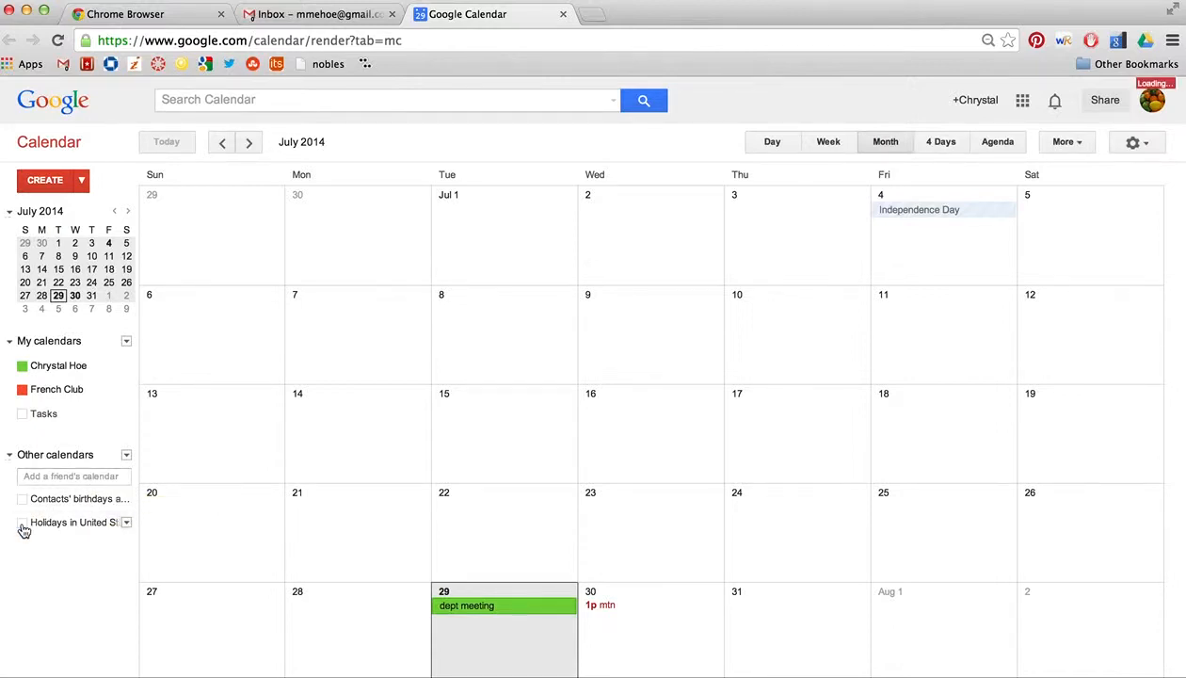
pyautogui.click(22, 499)
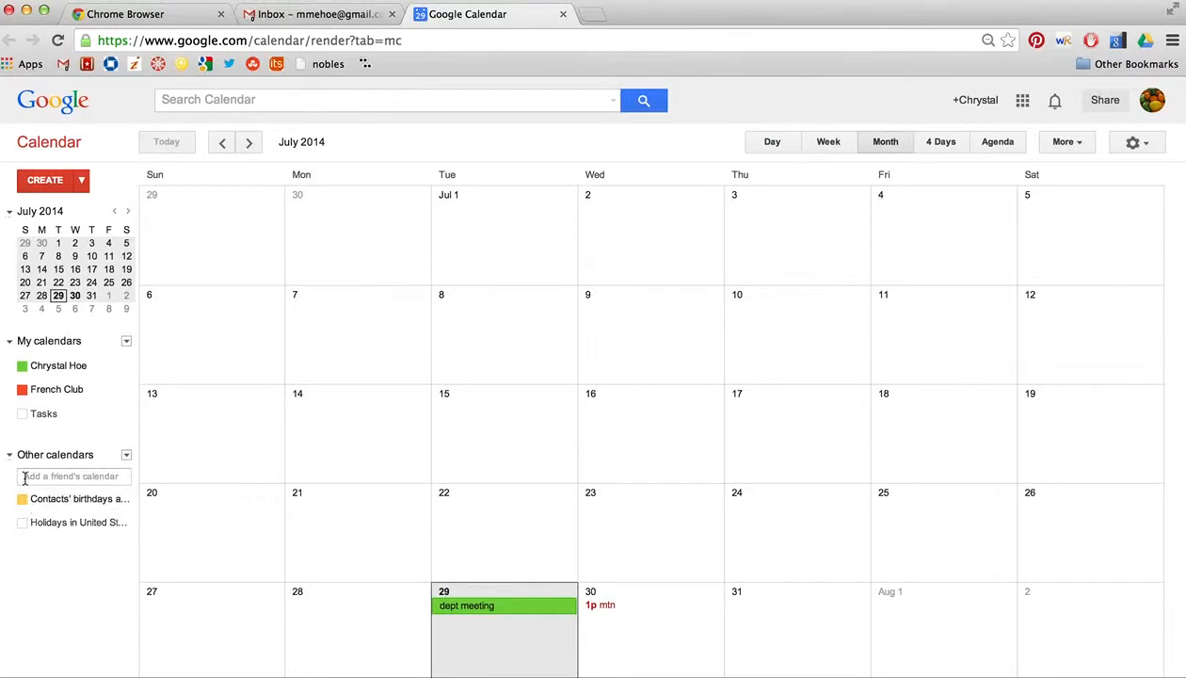
pyautogui.click(23, 416)
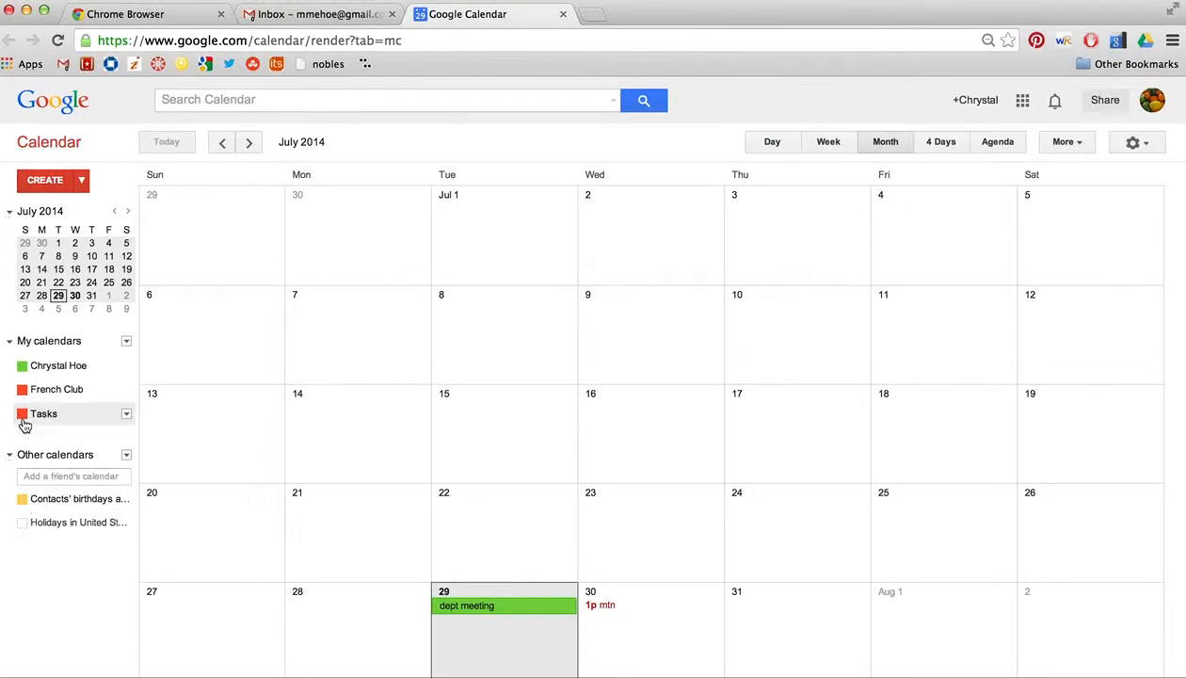
# Step: Color the Tasks calendar purple and open its task list beside the month view
pyautogui.click(125, 414)
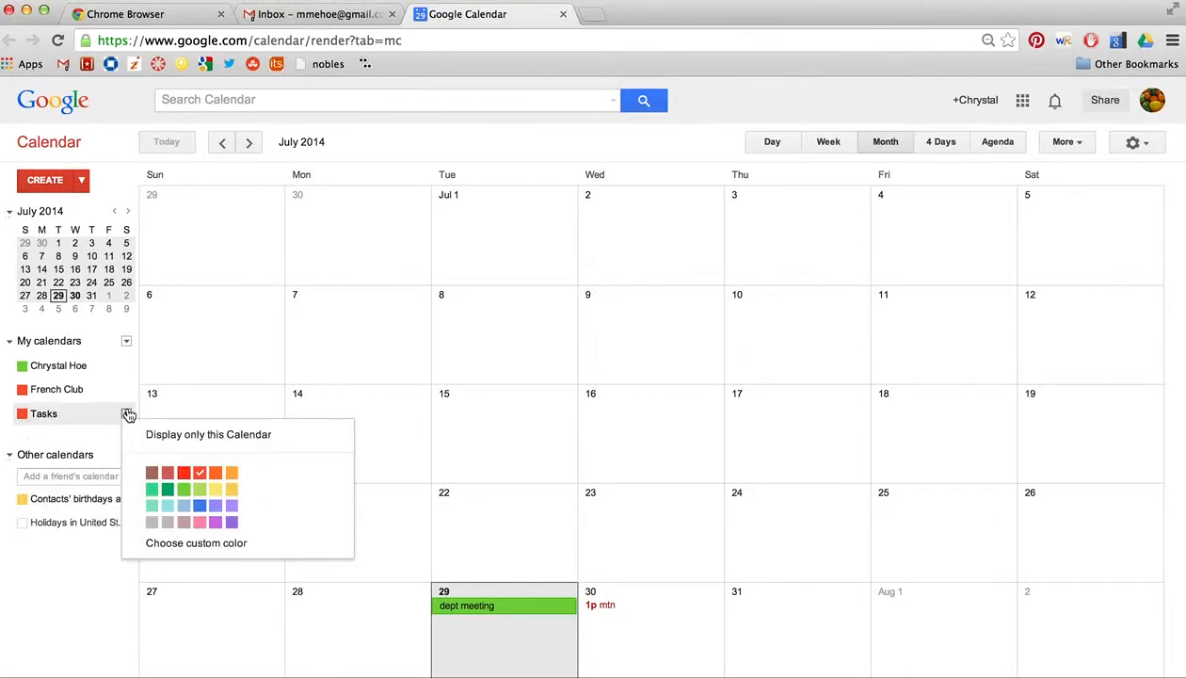
pyautogui.click(223, 523)
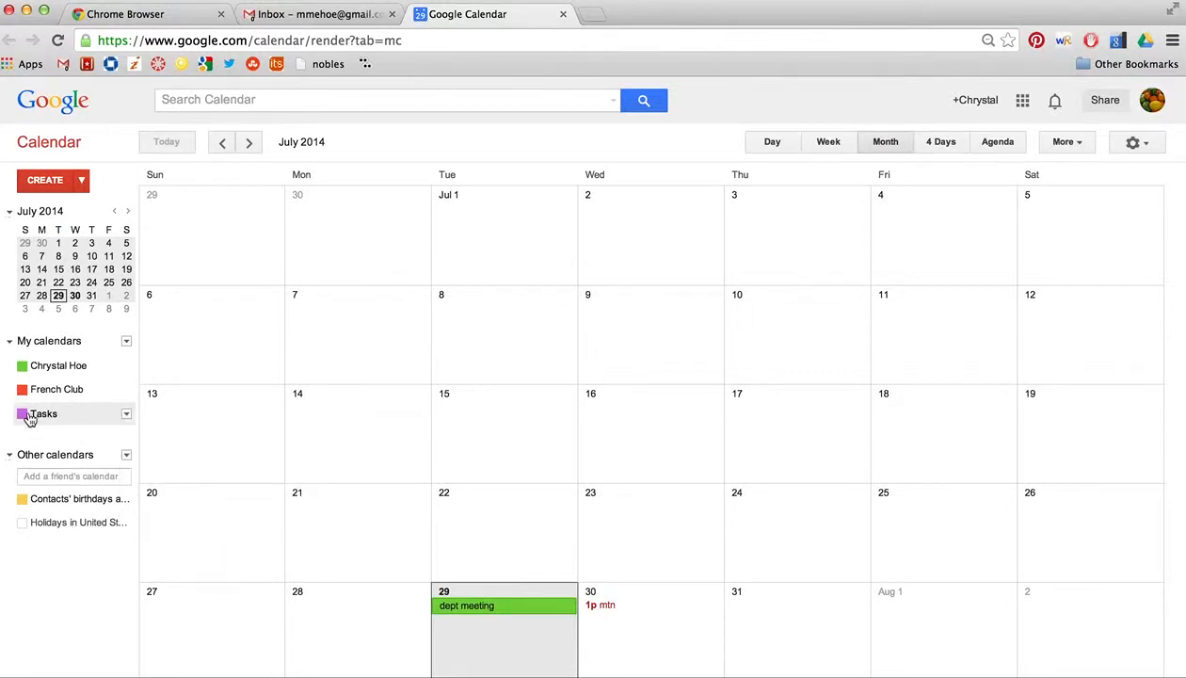
pyautogui.click(126, 415)
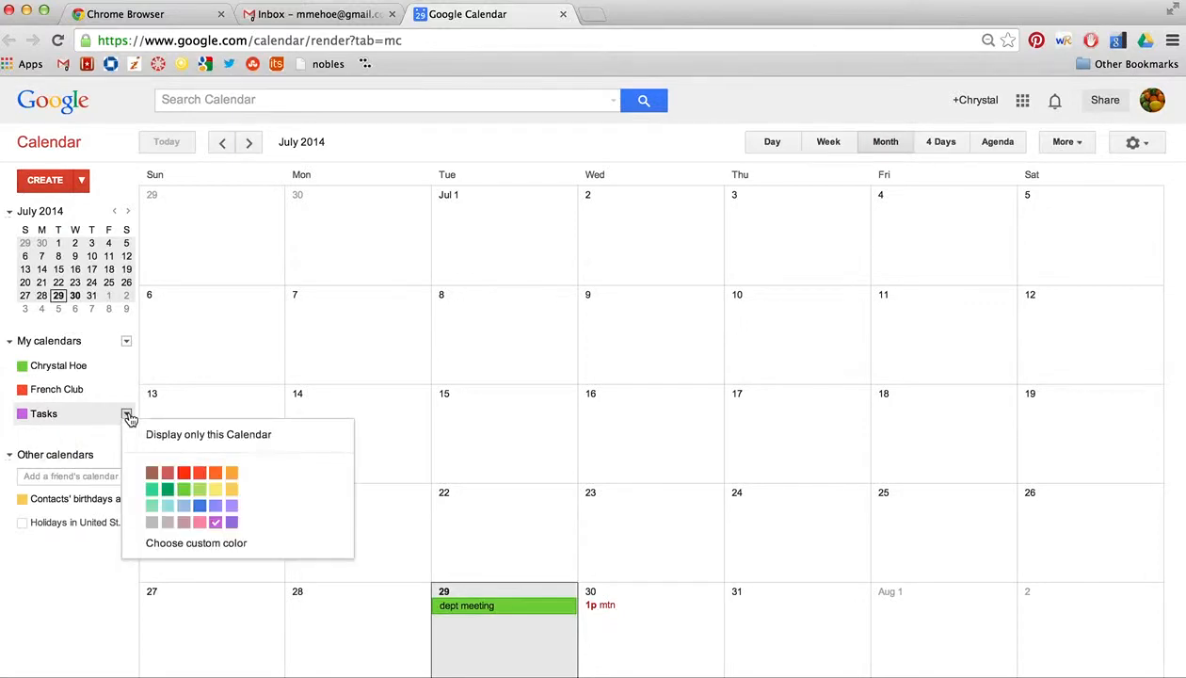
pyautogui.click(47, 416)
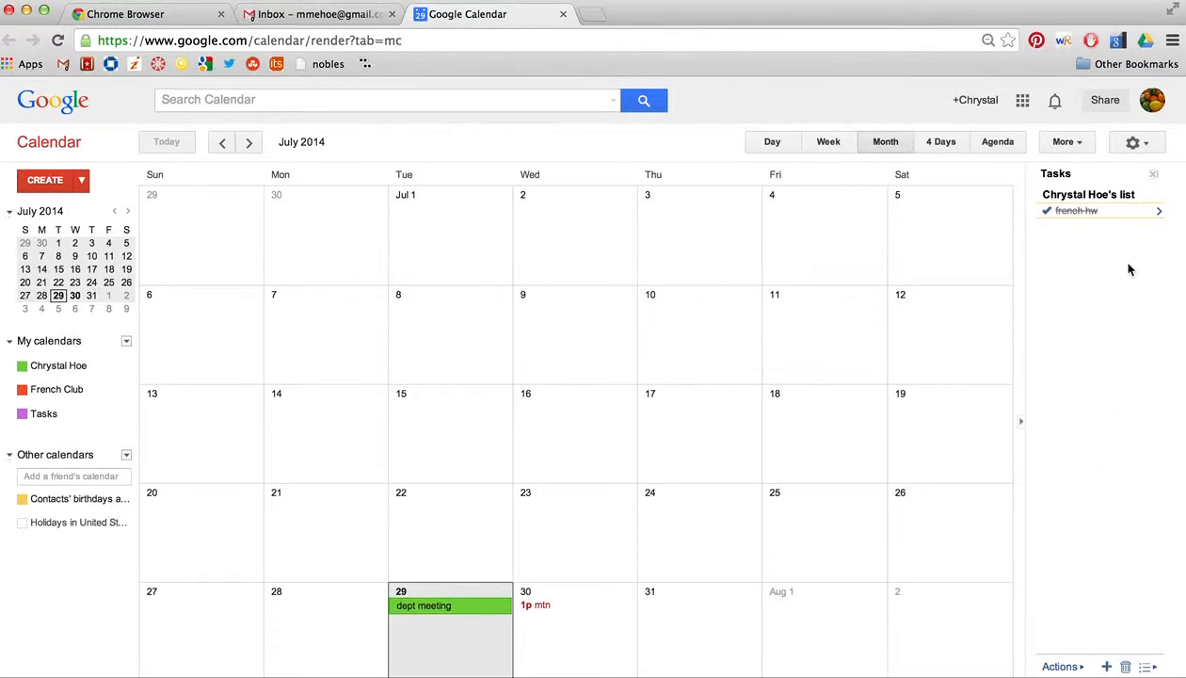
# Step: Add the tasks 'walk dog' and 'read novel', leaving read novel not done
pyautogui.click(1108, 666)
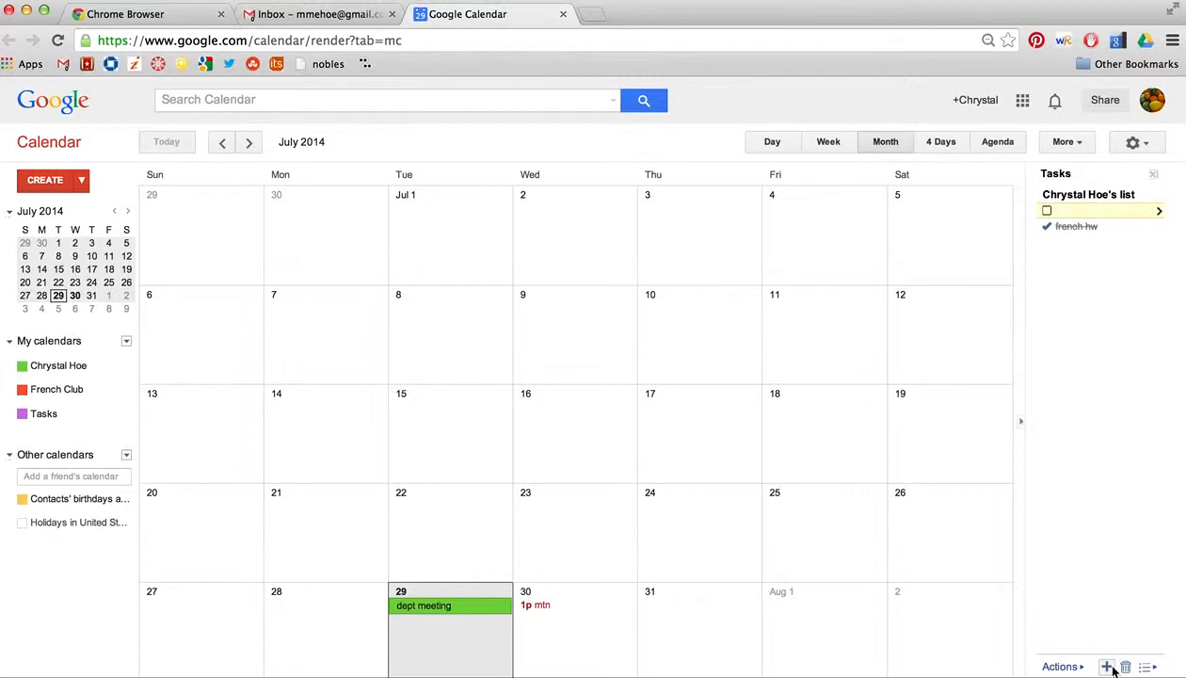
pyautogui.write('walk dog')
pyautogui.press('Return')
pyautogui.write('r')
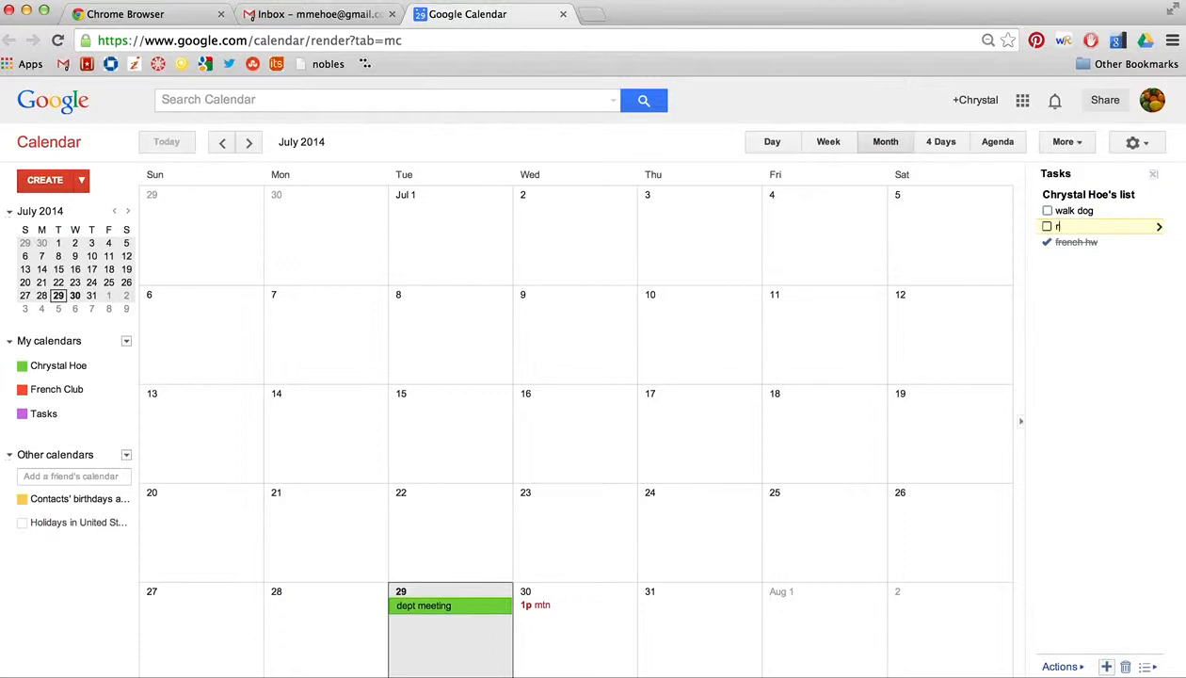
pyautogui.write('ead novel')
pyautogui.click(1100, 356)
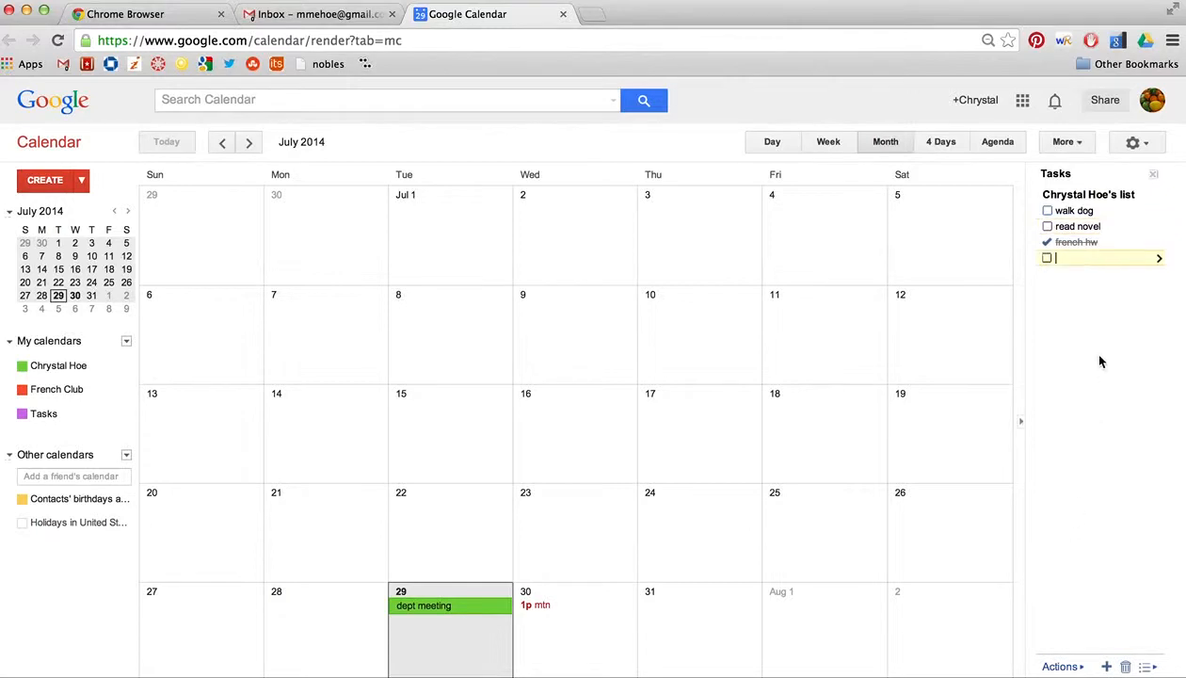
pyautogui.click(1049, 228)
pyautogui.click(1048, 228)
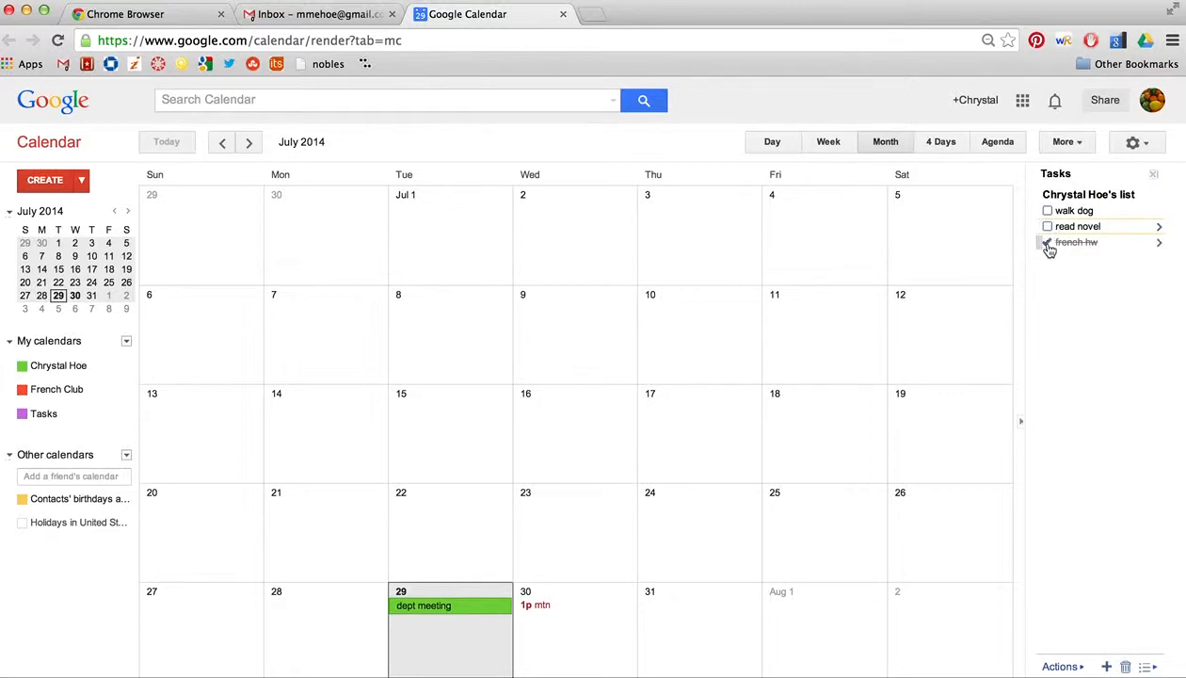
# Step: Delete the completed 'french hw' task and hide the Tasks calendar
pyautogui.click(1048, 245)
pyautogui.click(1049, 244)
pyautogui.click(1125, 667)
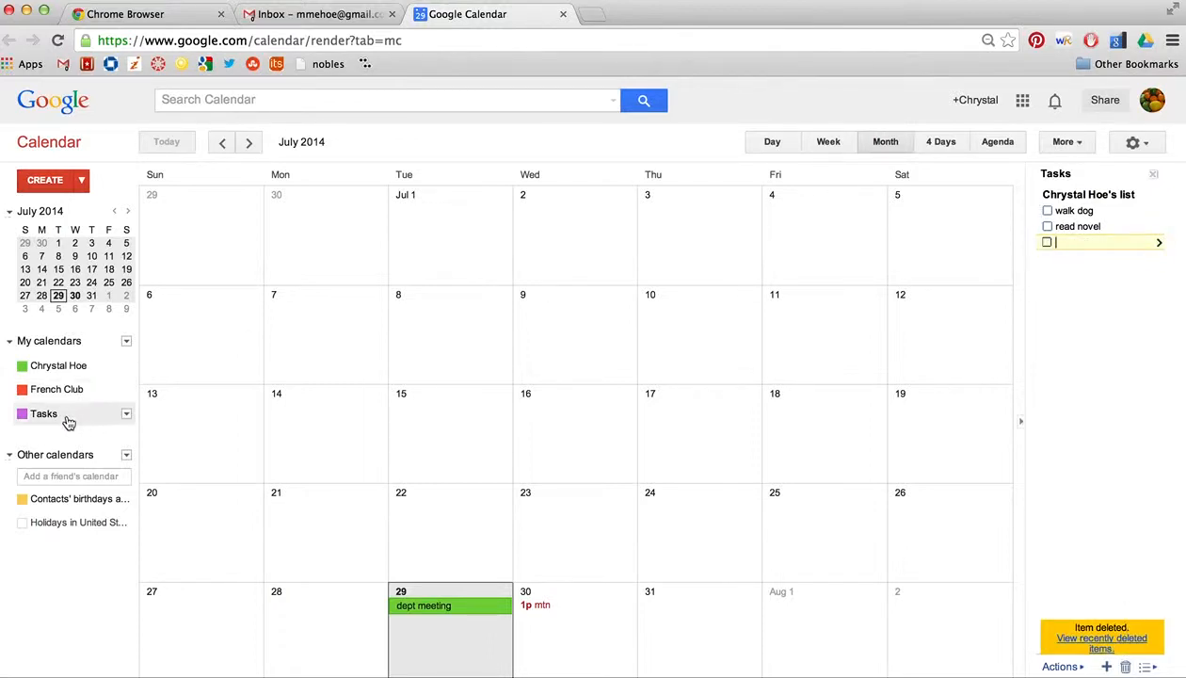
pyautogui.click(38, 423)
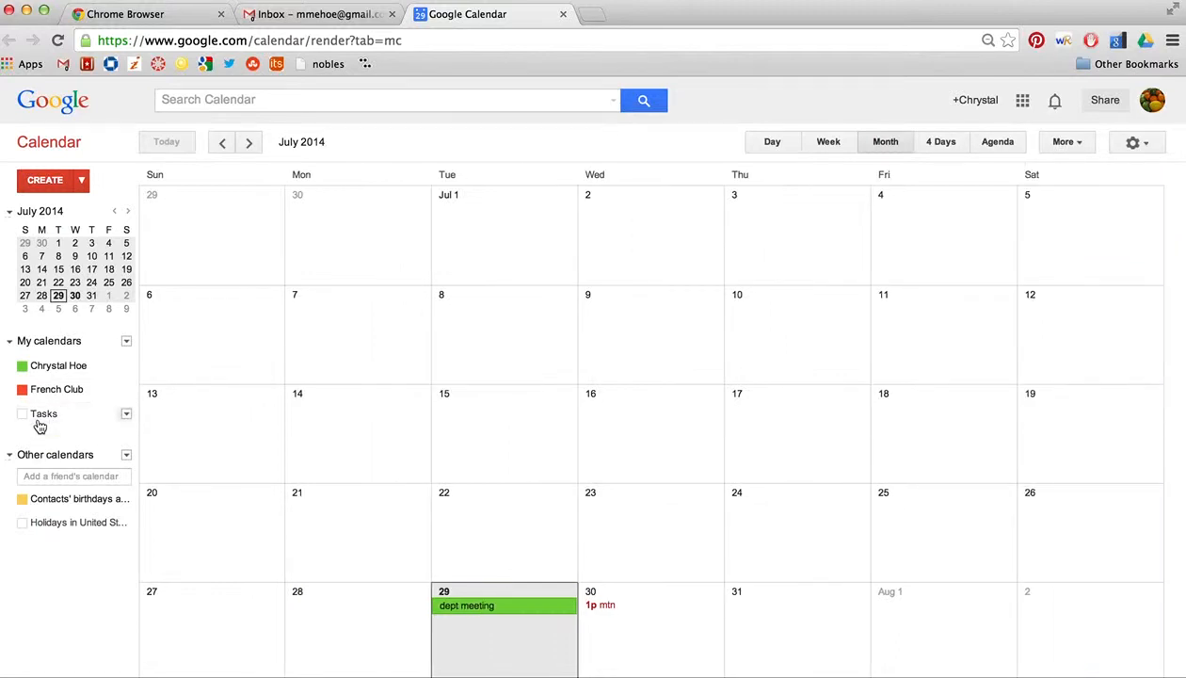
pyautogui.click(38, 423)
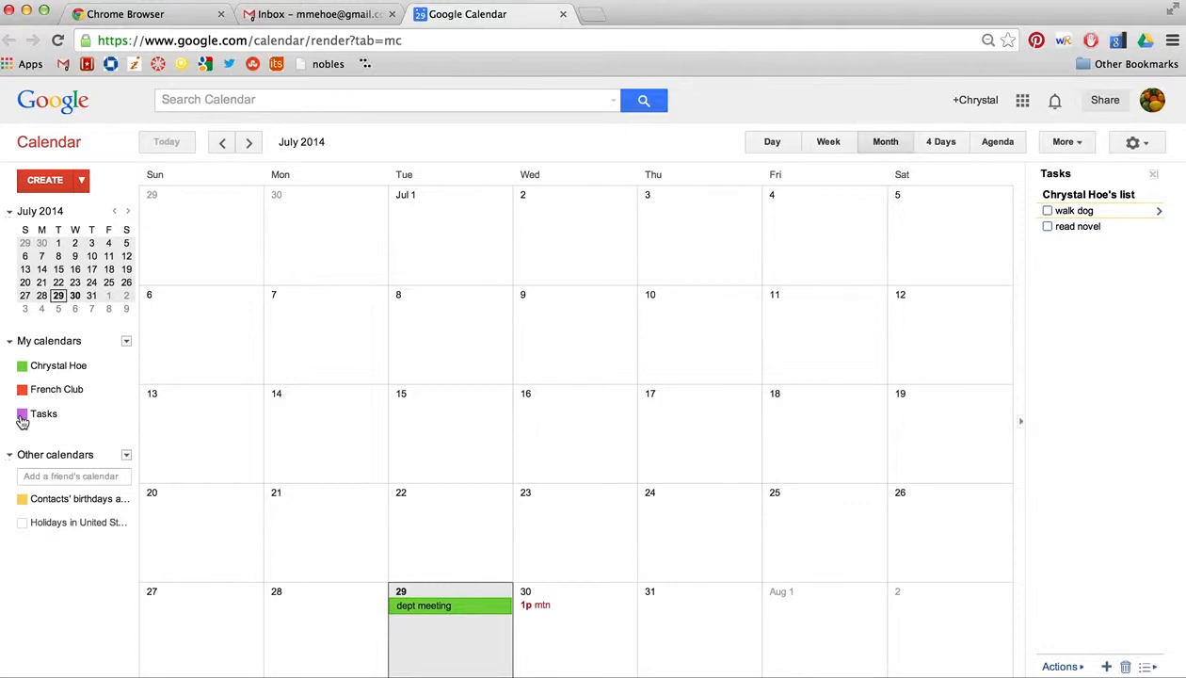
pyautogui.click(24, 416)
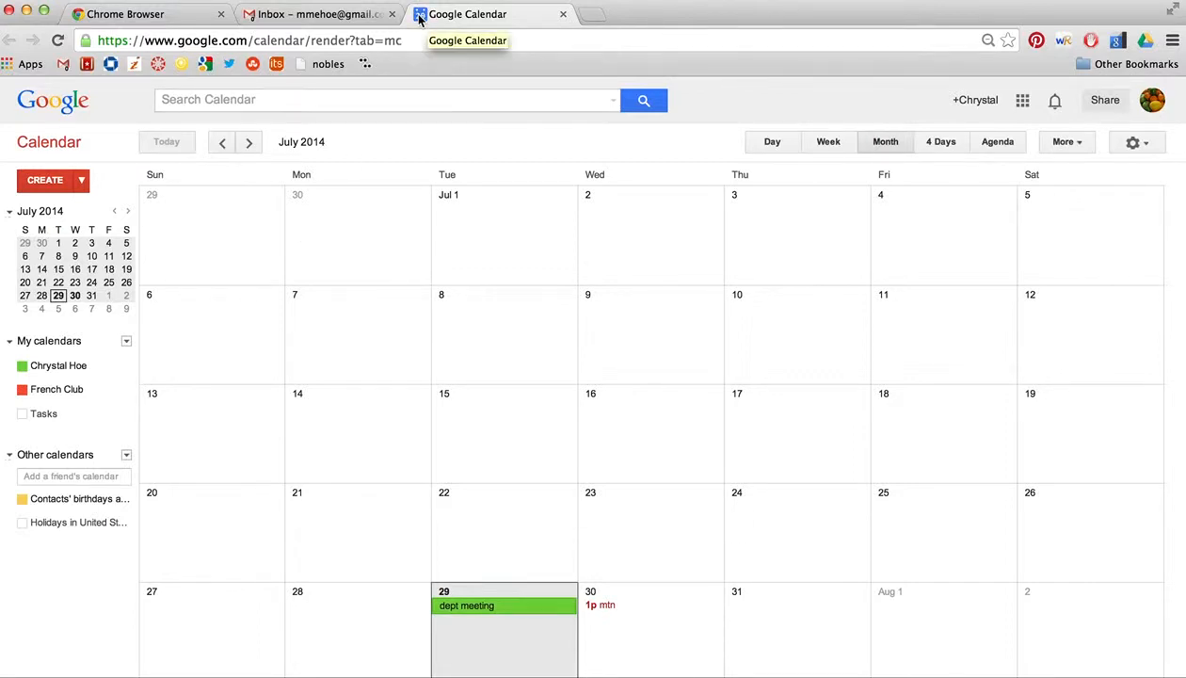
# Step: From the Gmail inbox, launch Google Drive in a new tab through the Google apps grid
pyautogui.click(253, 17)
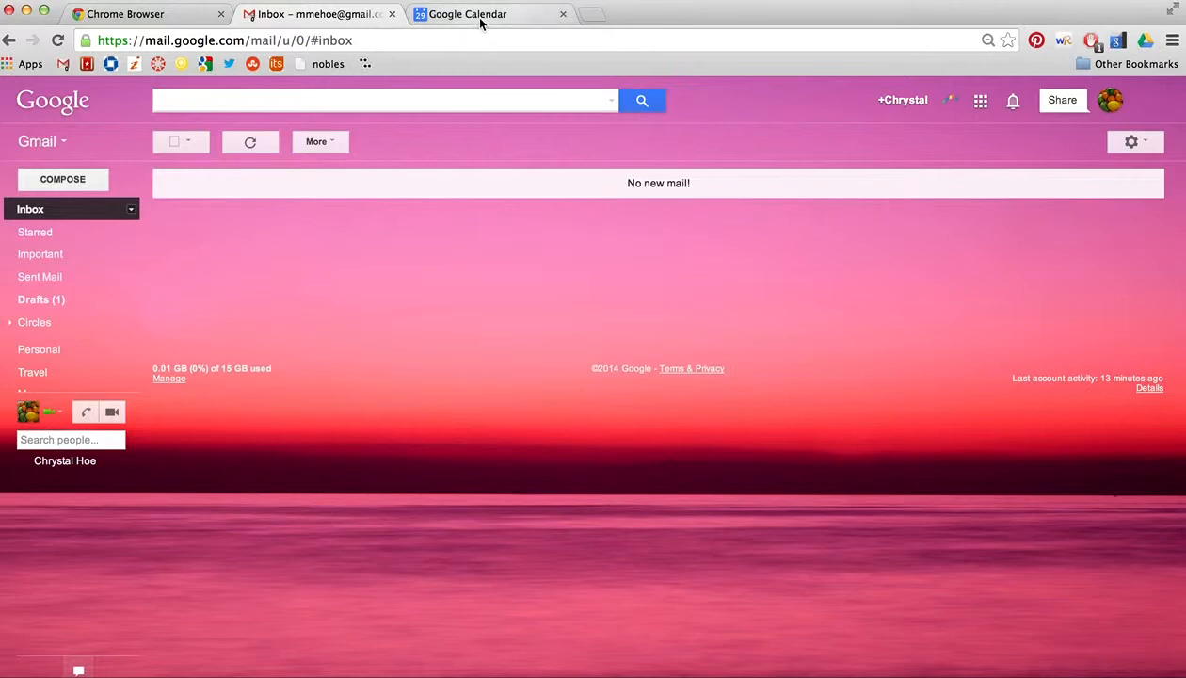
pyautogui.click(980, 104)
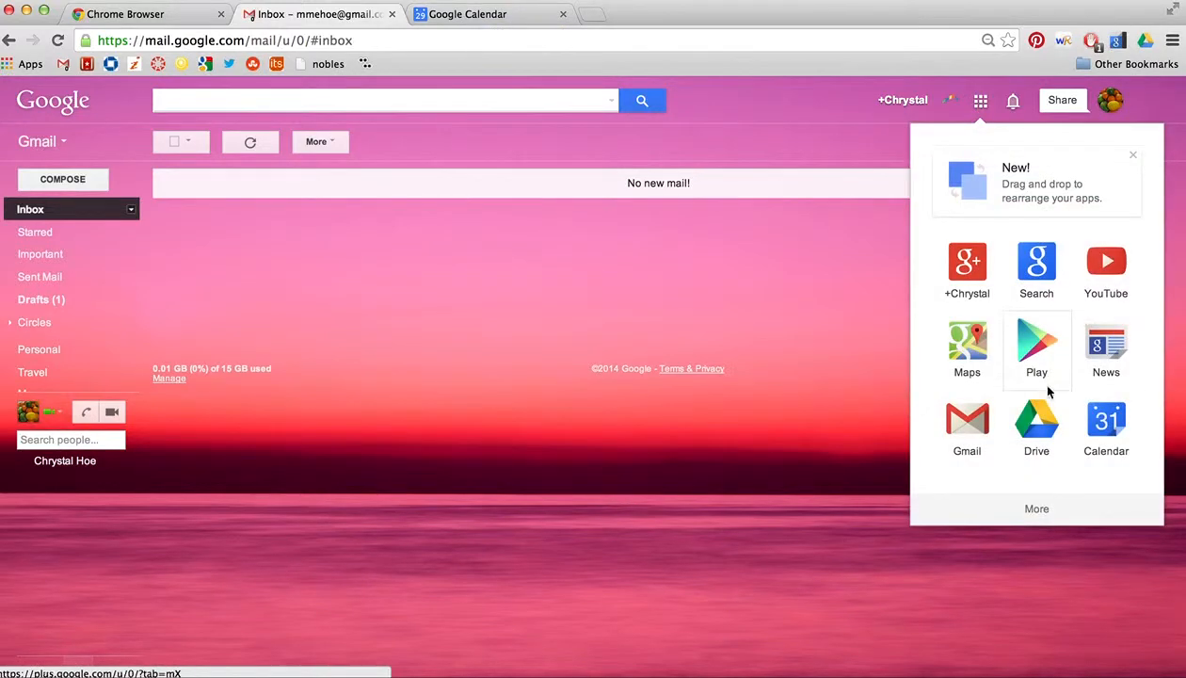
pyautogui.click(1036, 426)
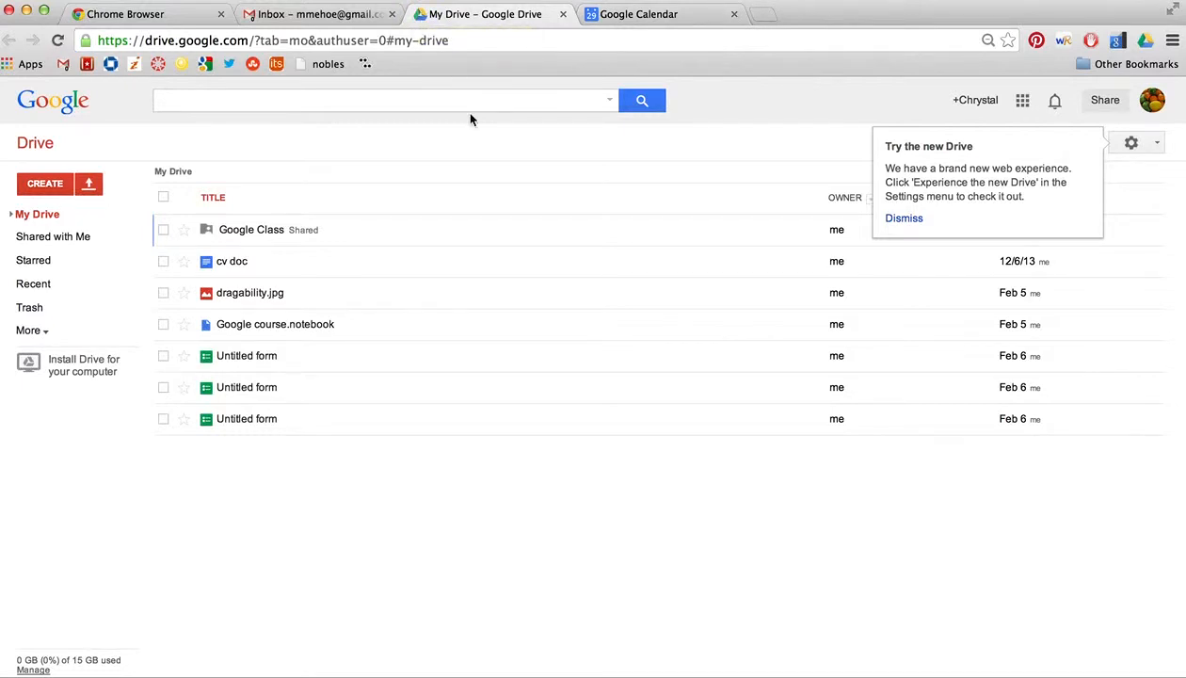
# Step: Switch to the Chrome Browser tab showing the Chrome download page
pyautogui.click(162, 15)
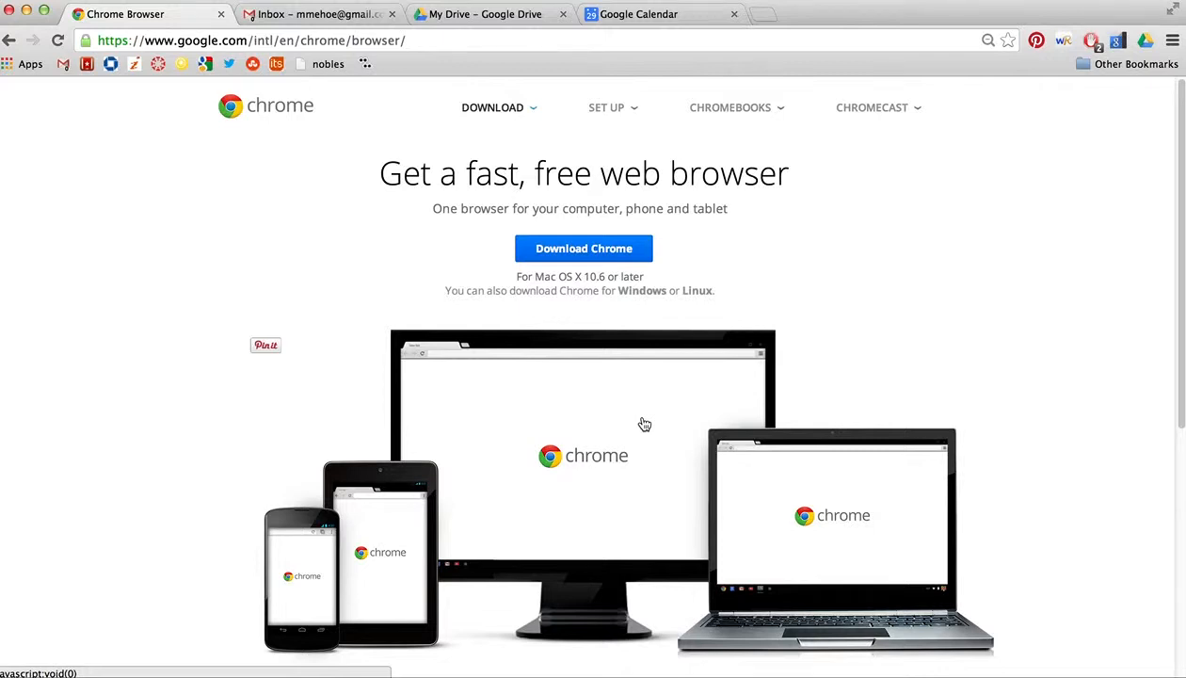
# Step: Return to the 'My Drive – Google Drive' tab
pyautogui.click(485, 16)
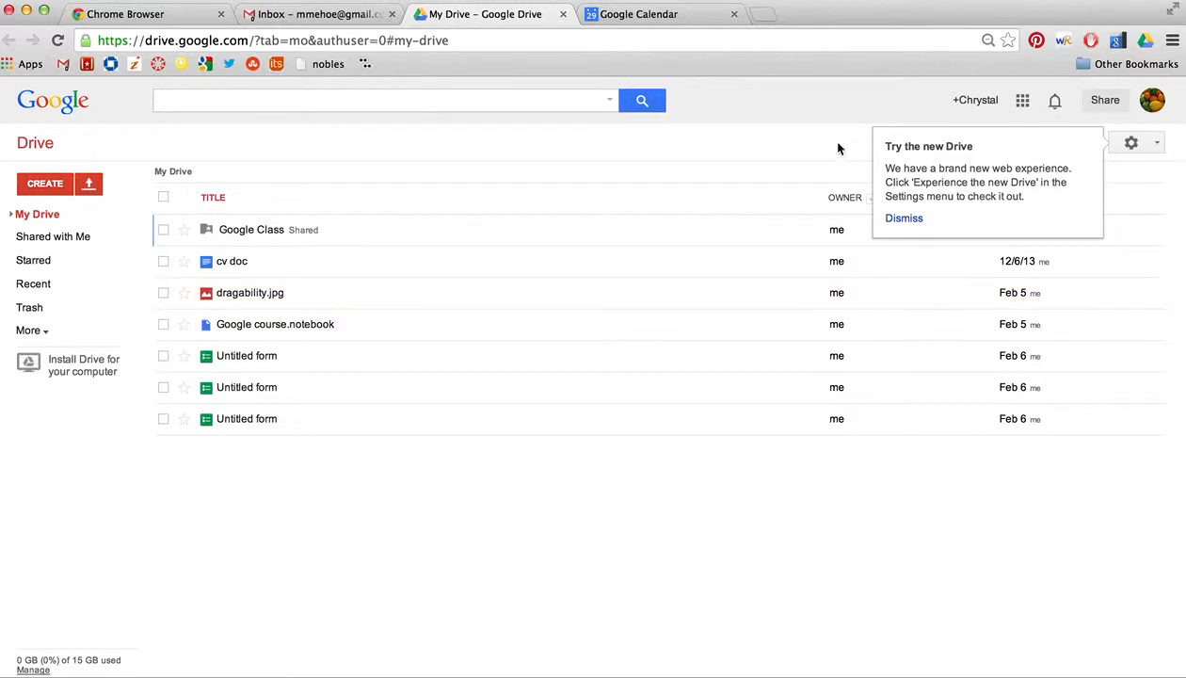
# Step: Dismiss the 'Try the new Drive' notice and open the CREATE menu
pyautogui.click(784, 153)
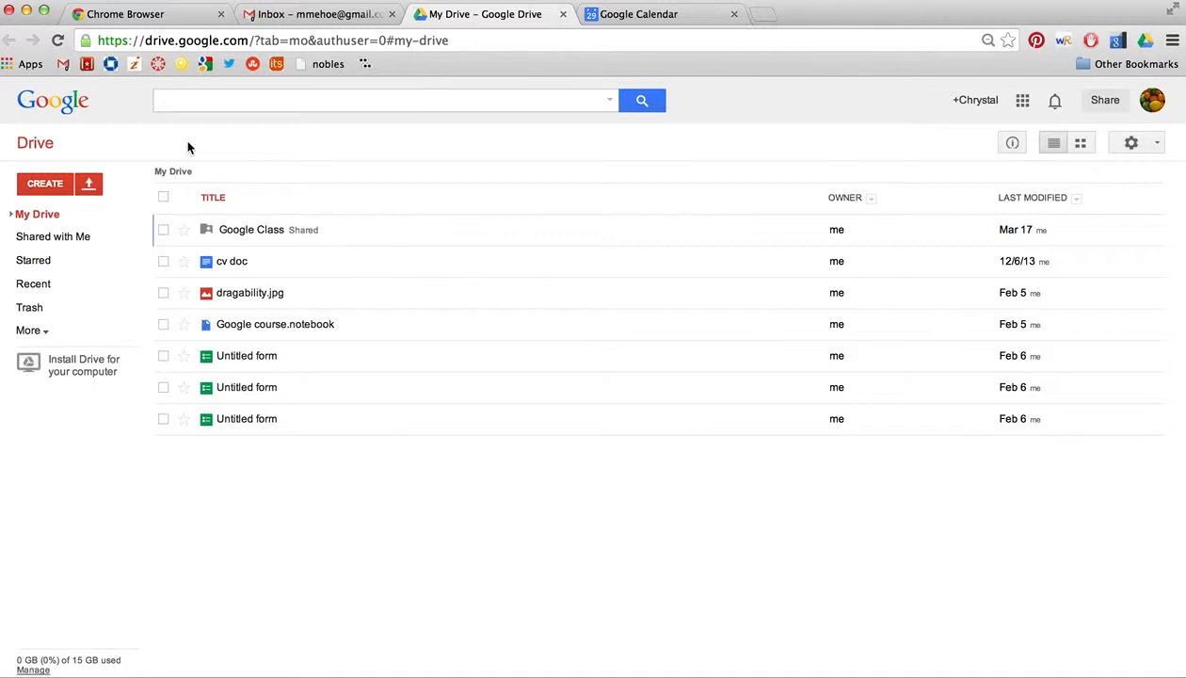
pyautogui.click(44, 182)
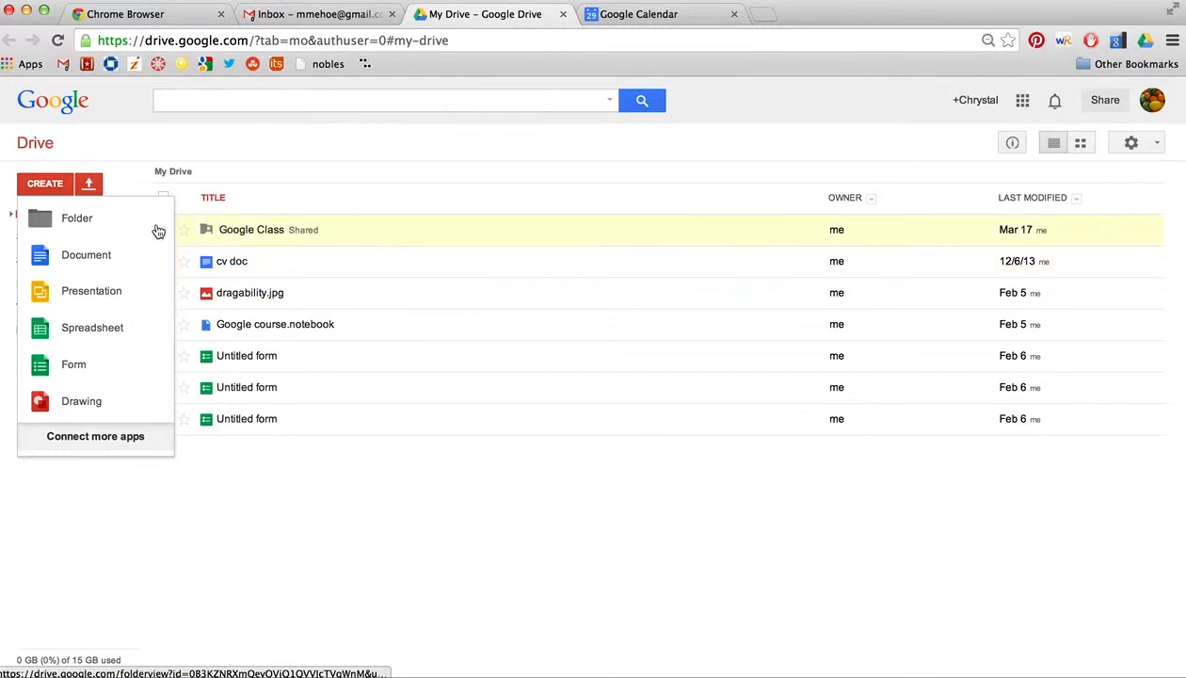
# Step: Create a new folder named 'ClassA' in My Drive
pyautogui.click(79, 219)
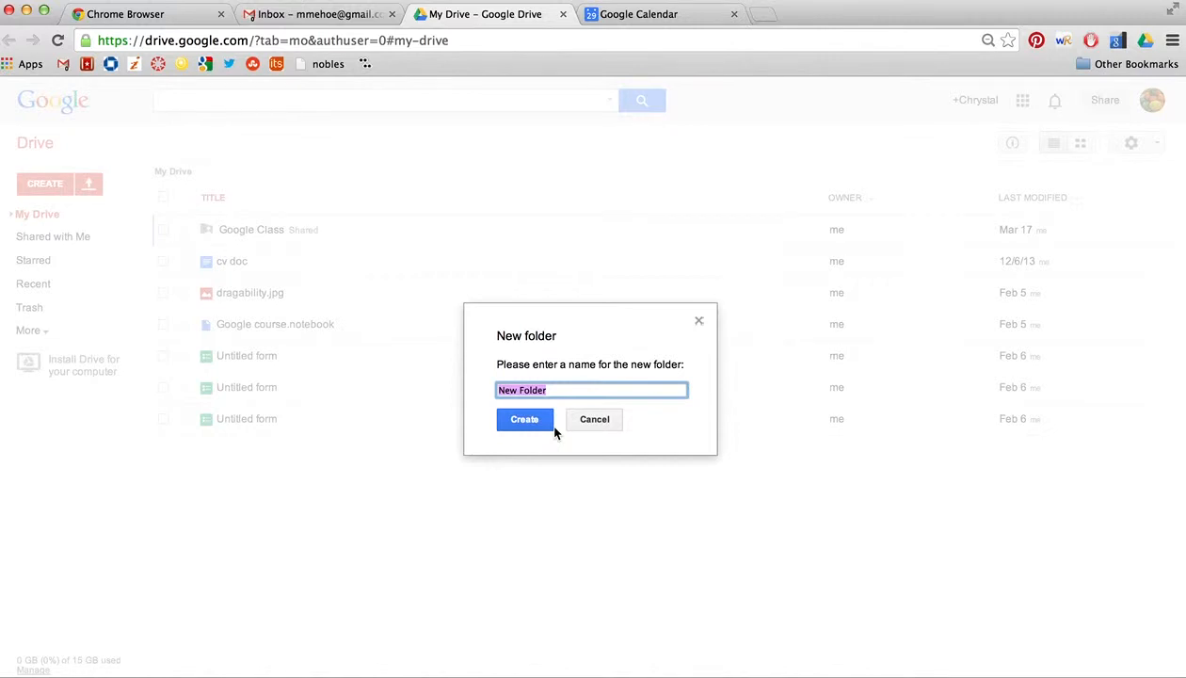
pyautogui.write('ClassA')
pyautogui.press('Return')
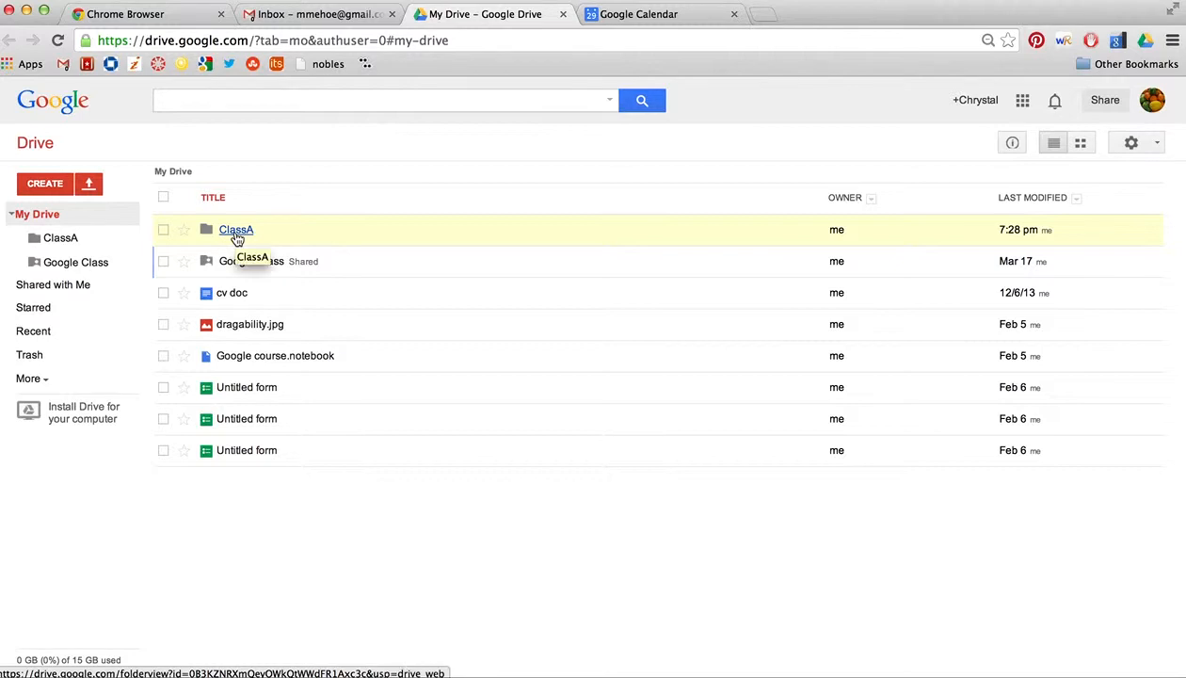
pyautogui.moveTo(235, 238); pyautogui.dragTo(57, 269)
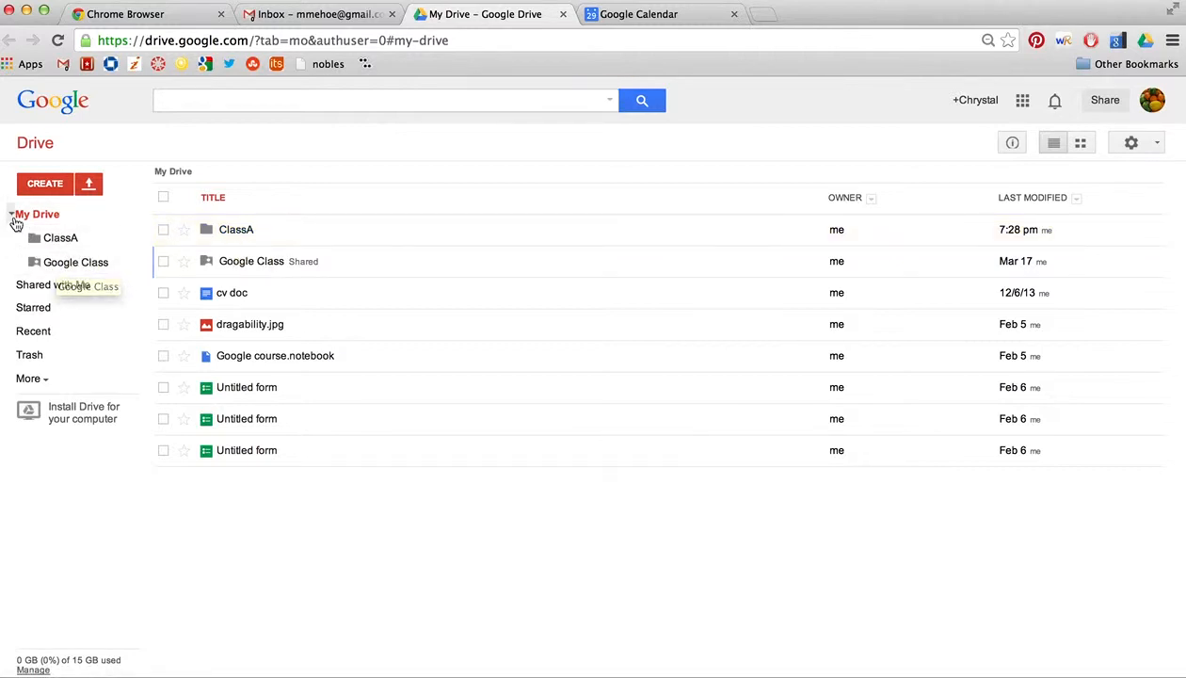
# Step: Rename the ClassA folder to 'Class A'
pyautogui.click(13, 216)
pyautogui.click(13, 216)
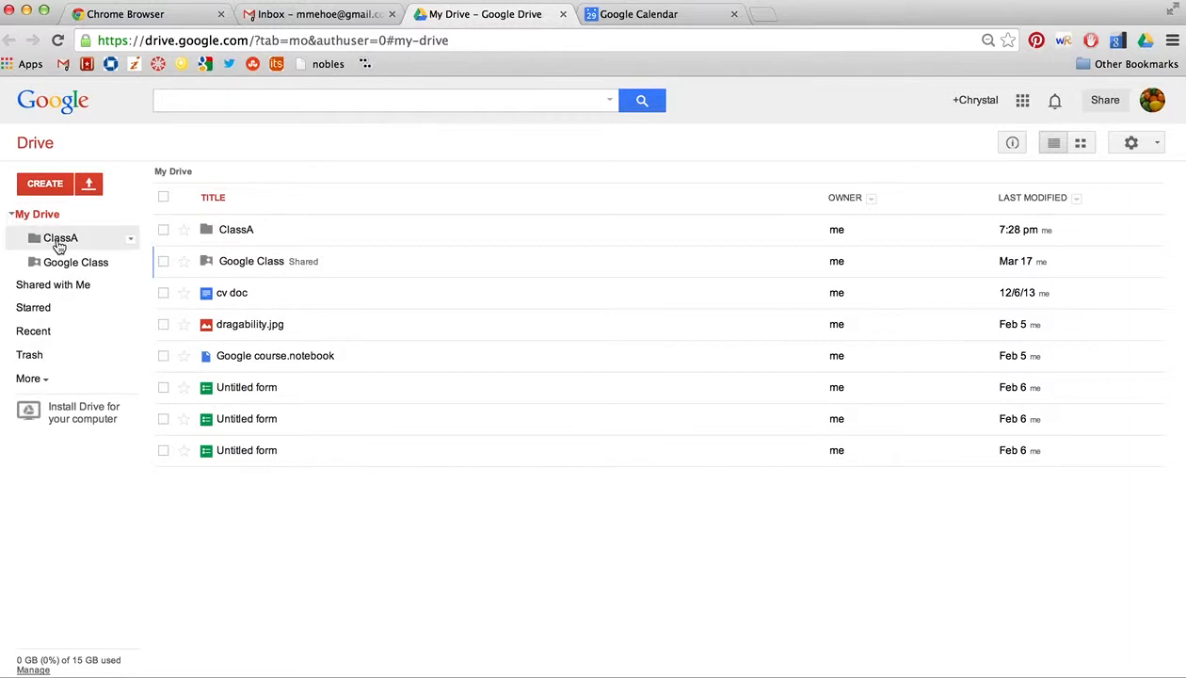
pyautogui.click(131, 242)
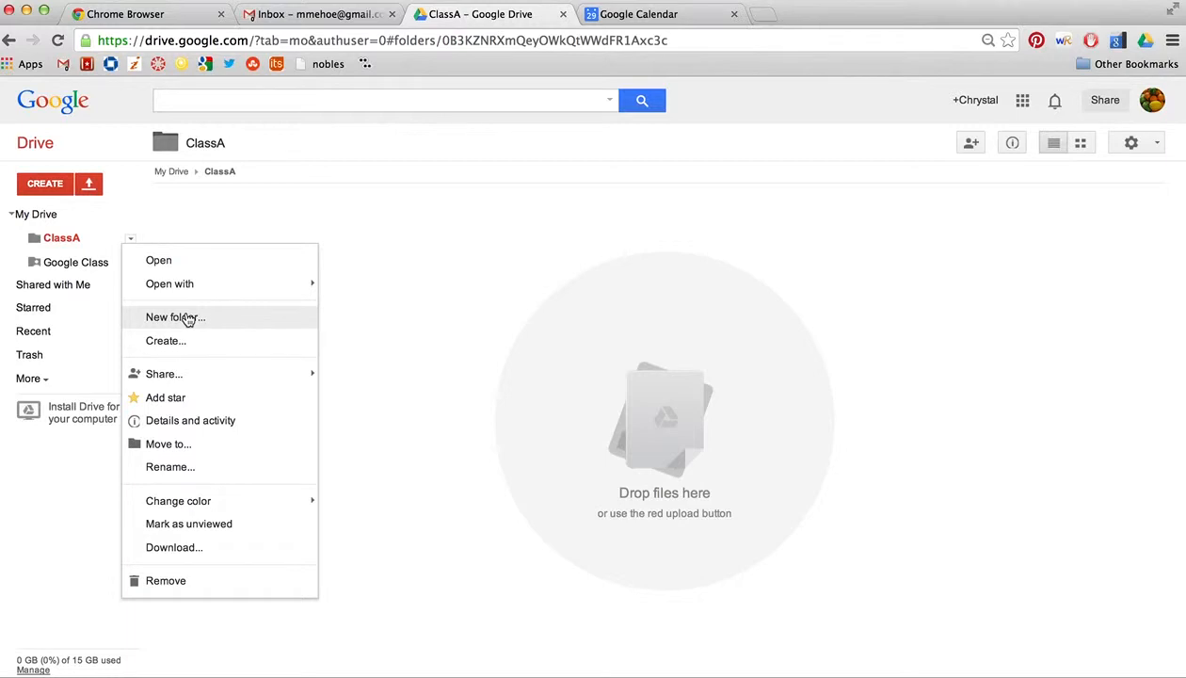
pyautogui.click(179, 467)
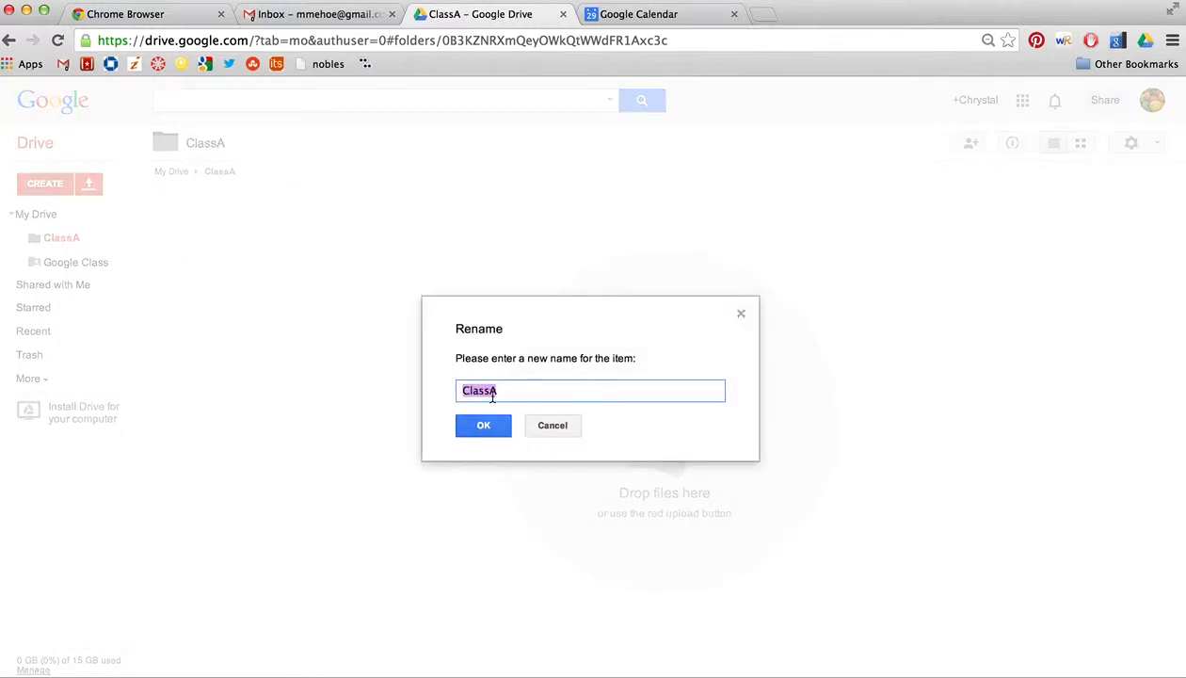
pyautogui.click(489, 392)
pyautogui.click(484, 425)
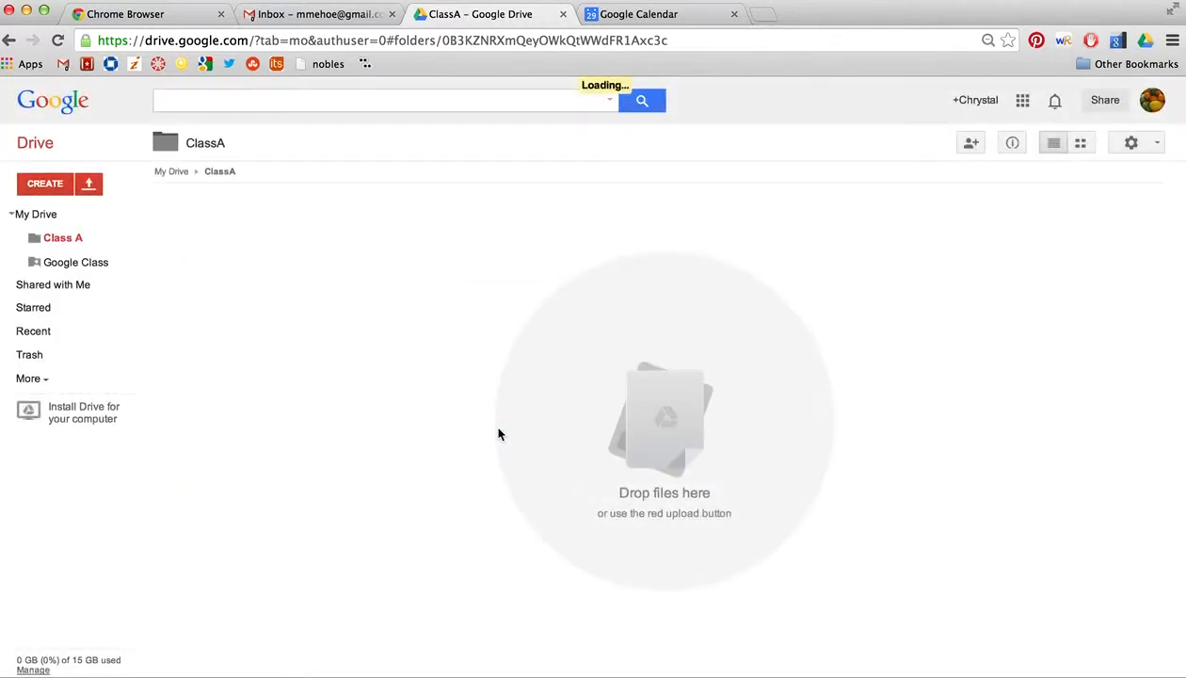
# Step: Change the Class A folder's colour to Rainy sky blue
pyautogui.click(131, 243)
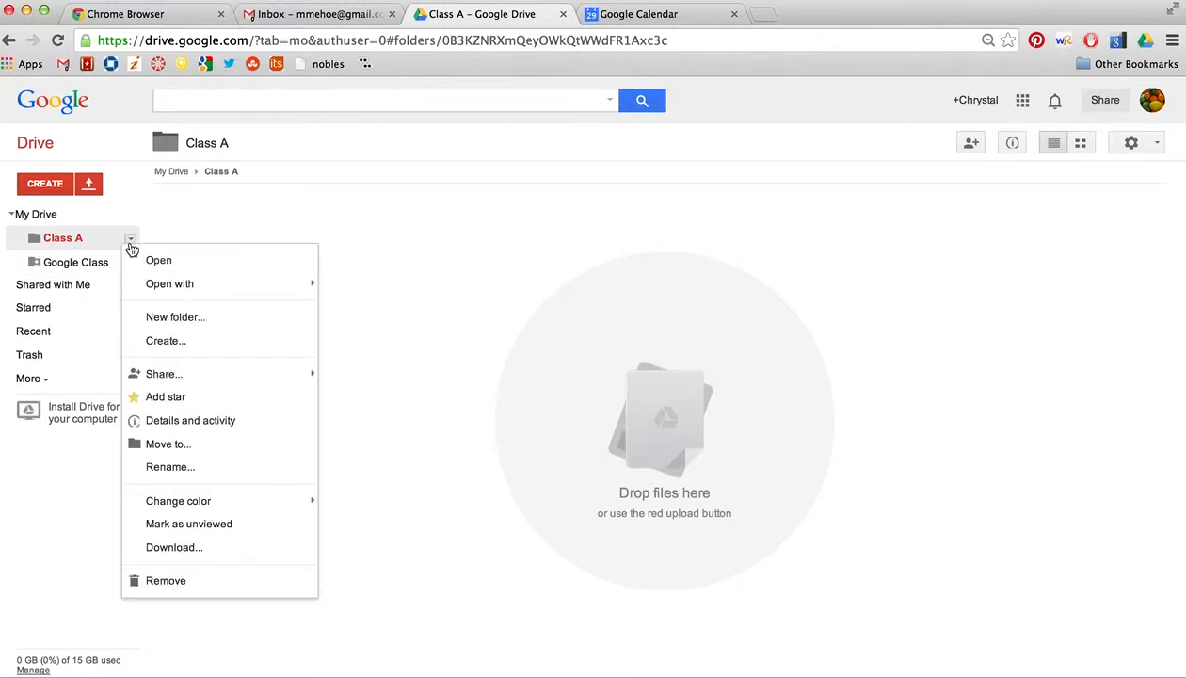
pyautogui.moveTo(155, 499)
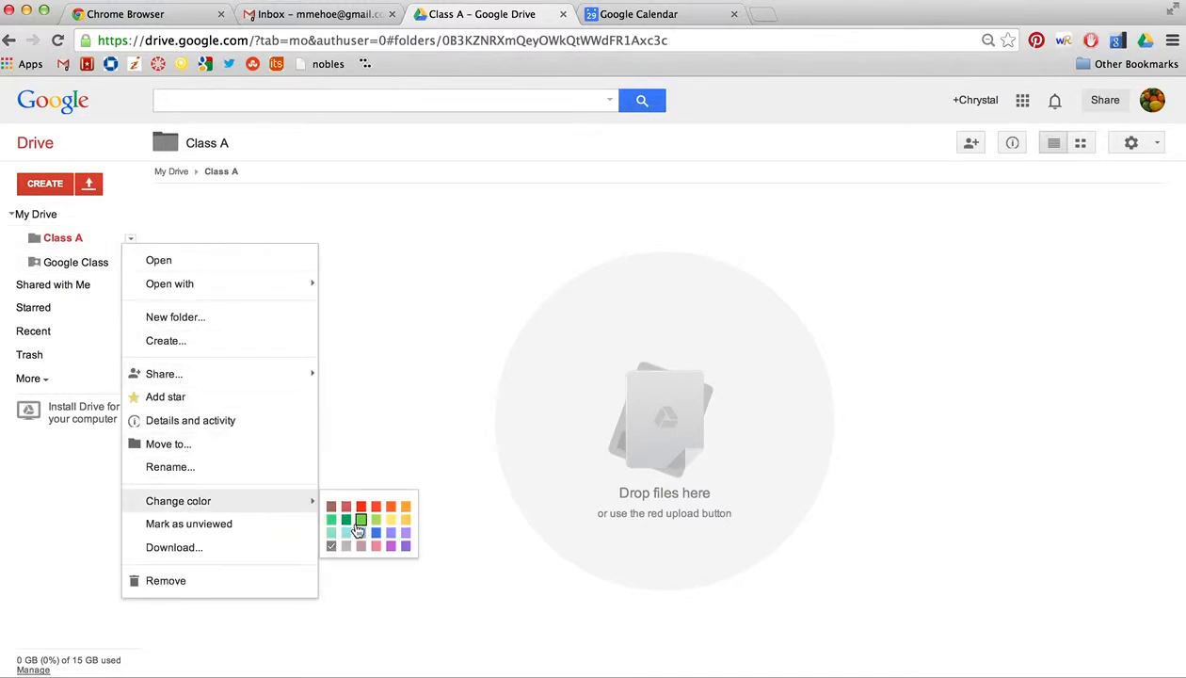
pyautogui.click(376, 533)
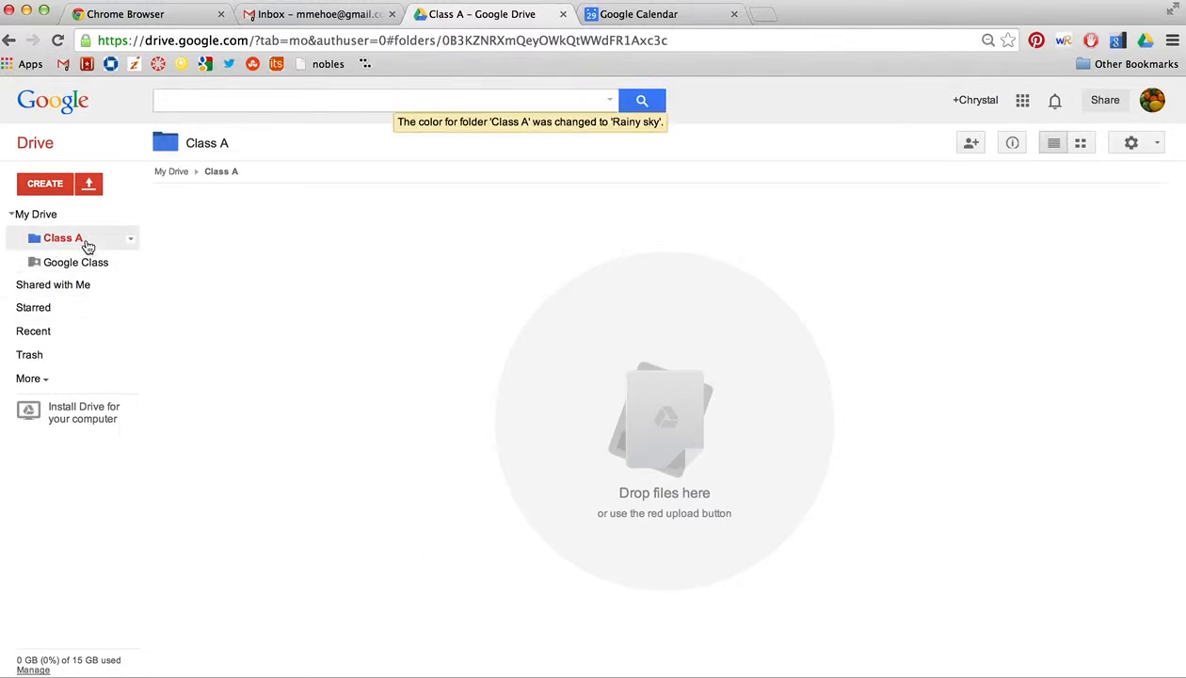
pyautogui.click(131, 241)
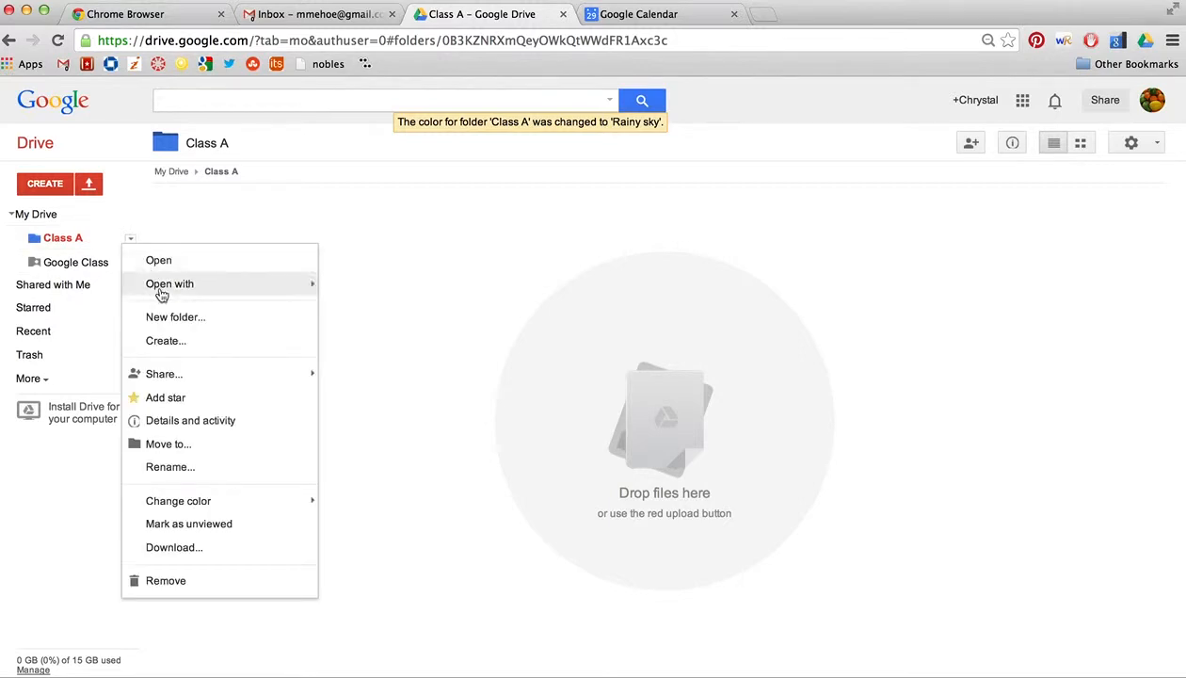
pyautogui.moveTo(185, 378)
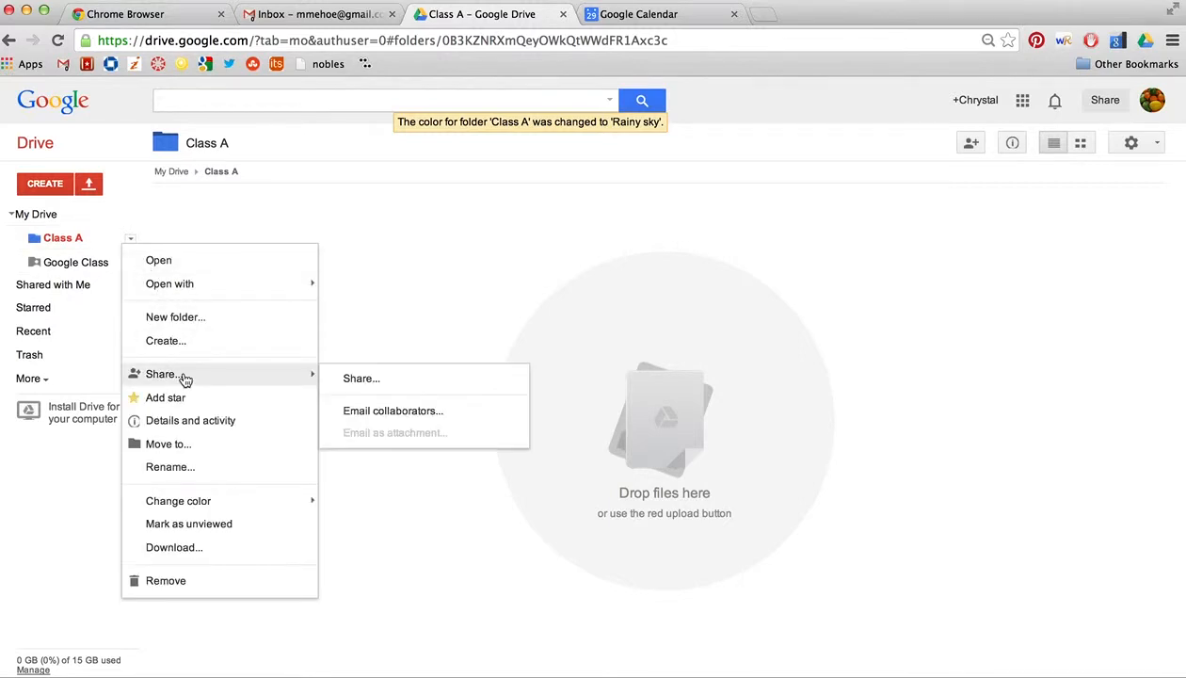
# Step: Share Class A with the second Gmail account contact, keeping Can edit access
pyautogui.click(363, 380)
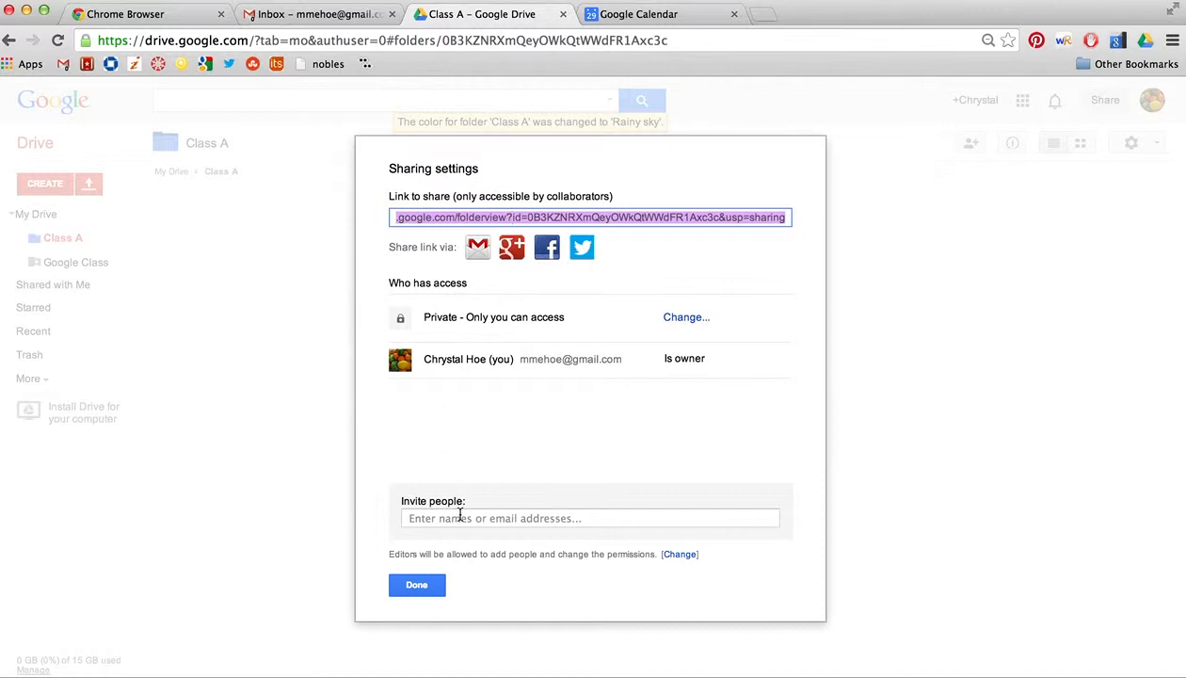
pyautogui.click(461, 517)
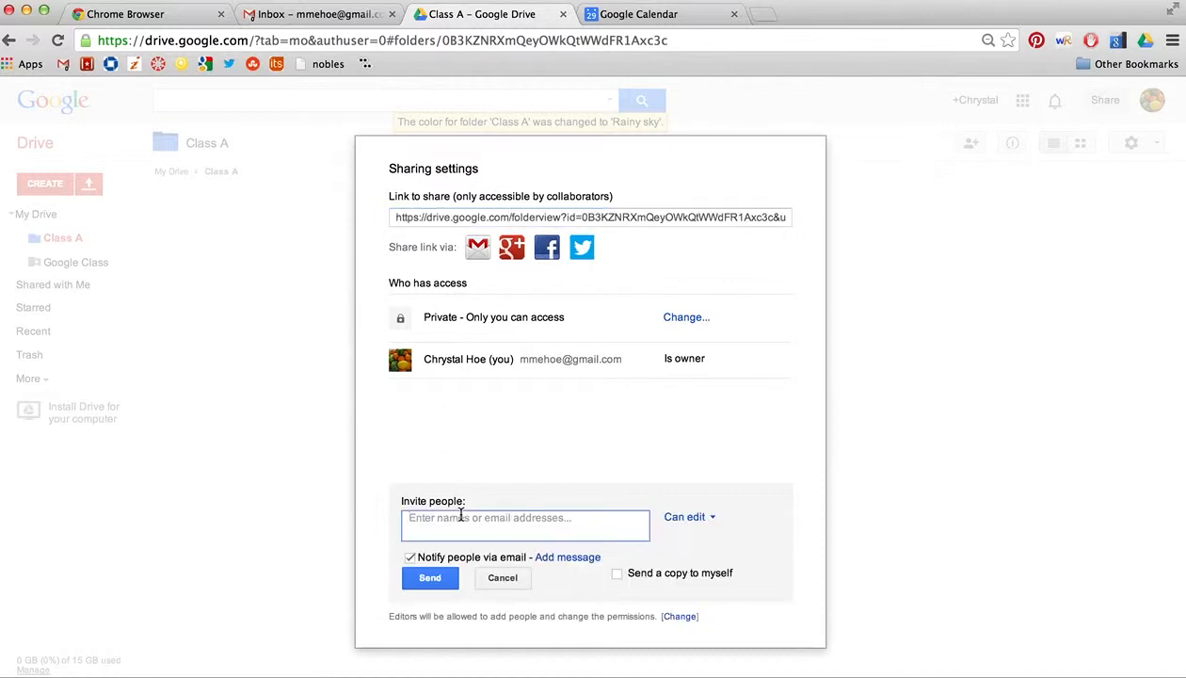
pyautogui.write('chrystal')
pyautogui.press('Return')
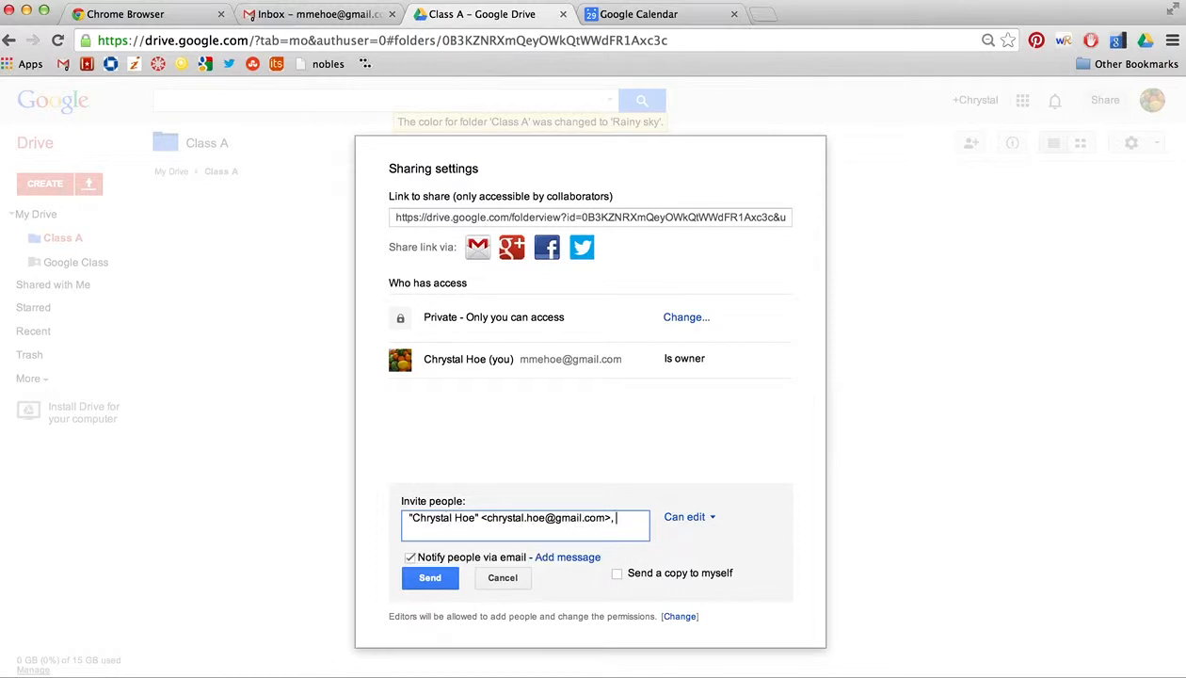
pyautogui.click(429, 577)
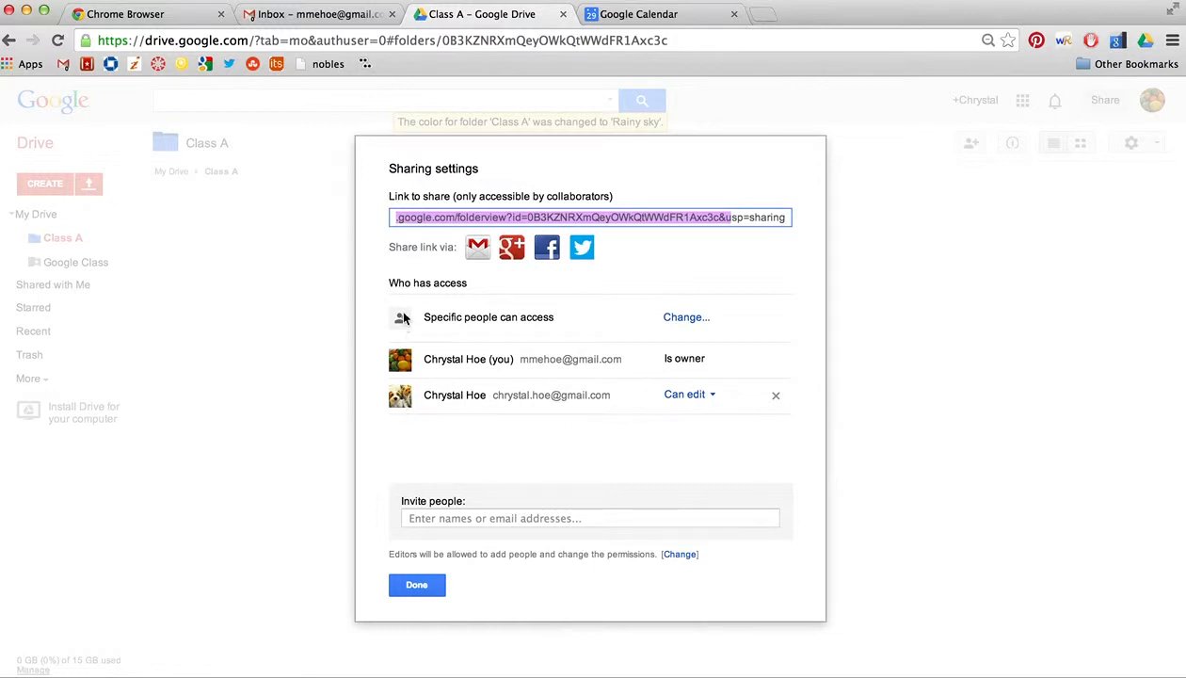
pyautogui.click(695, 396)
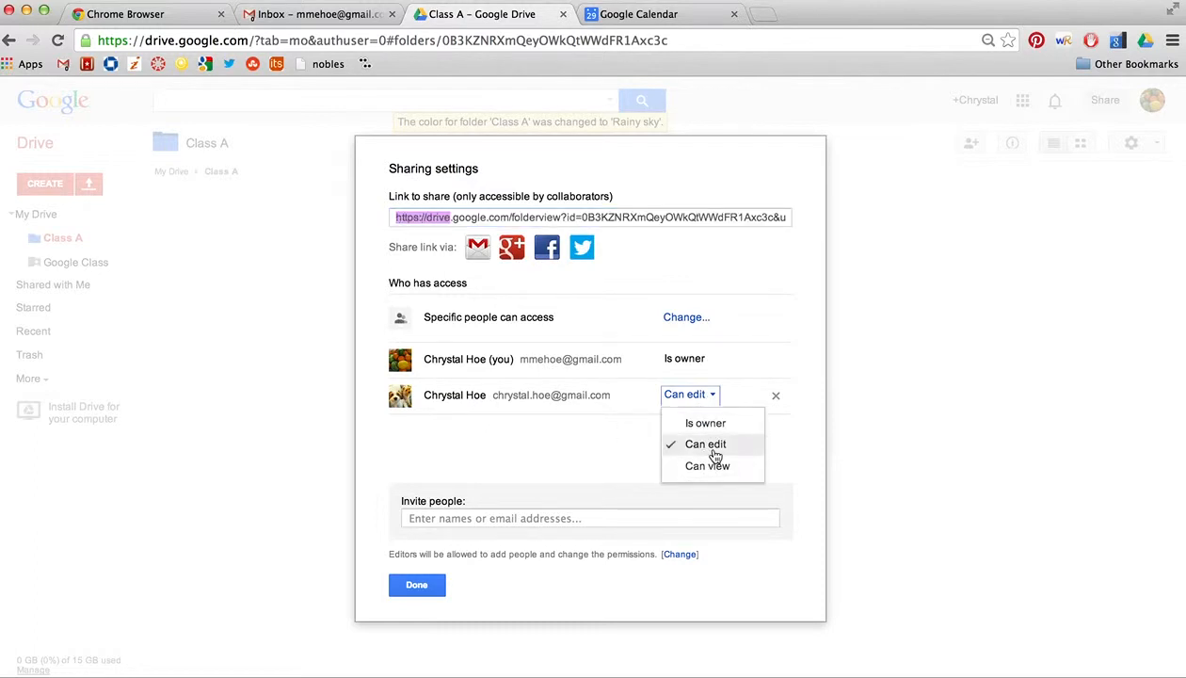
pyautogui.click(414, 585)
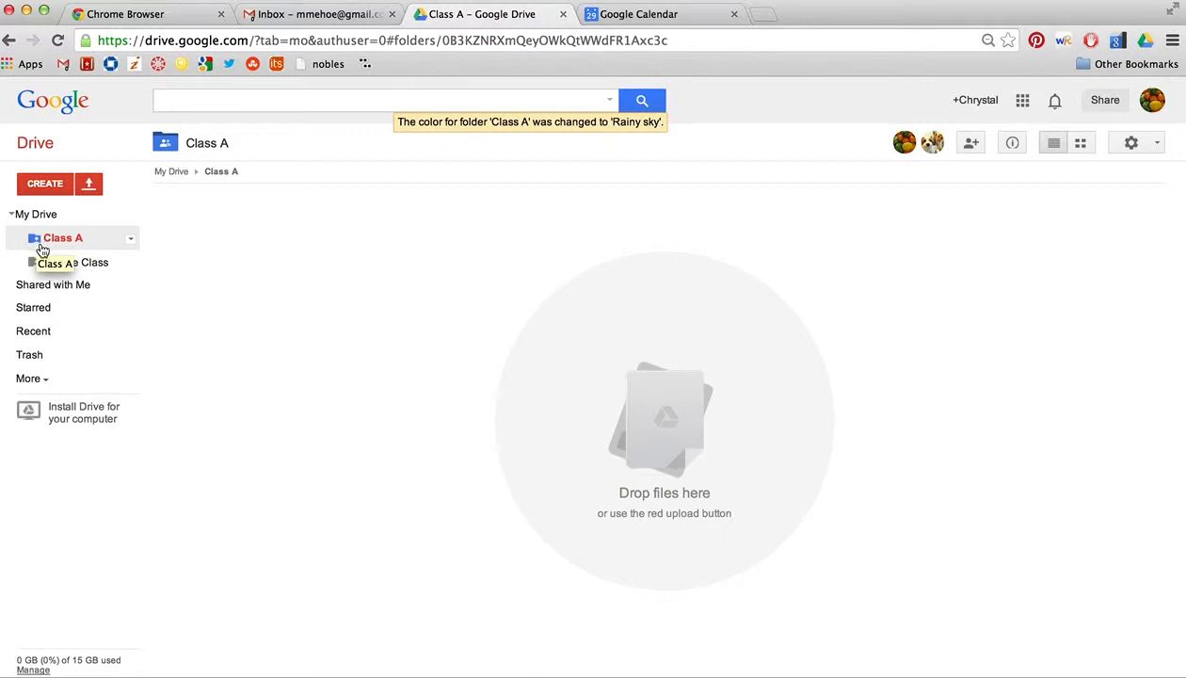
# Step: Remove the collaborator from Class A, leaving visibility at Specific people
pyautogui.click(131, 239)
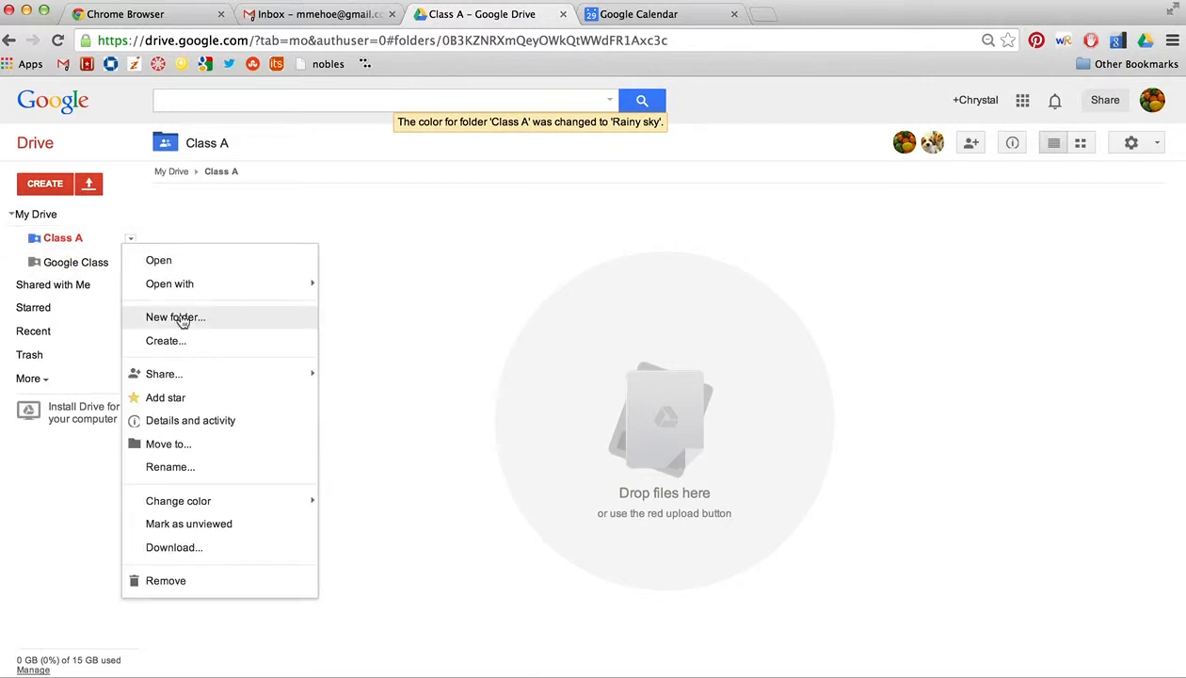
pyautogui.click(374, 380)
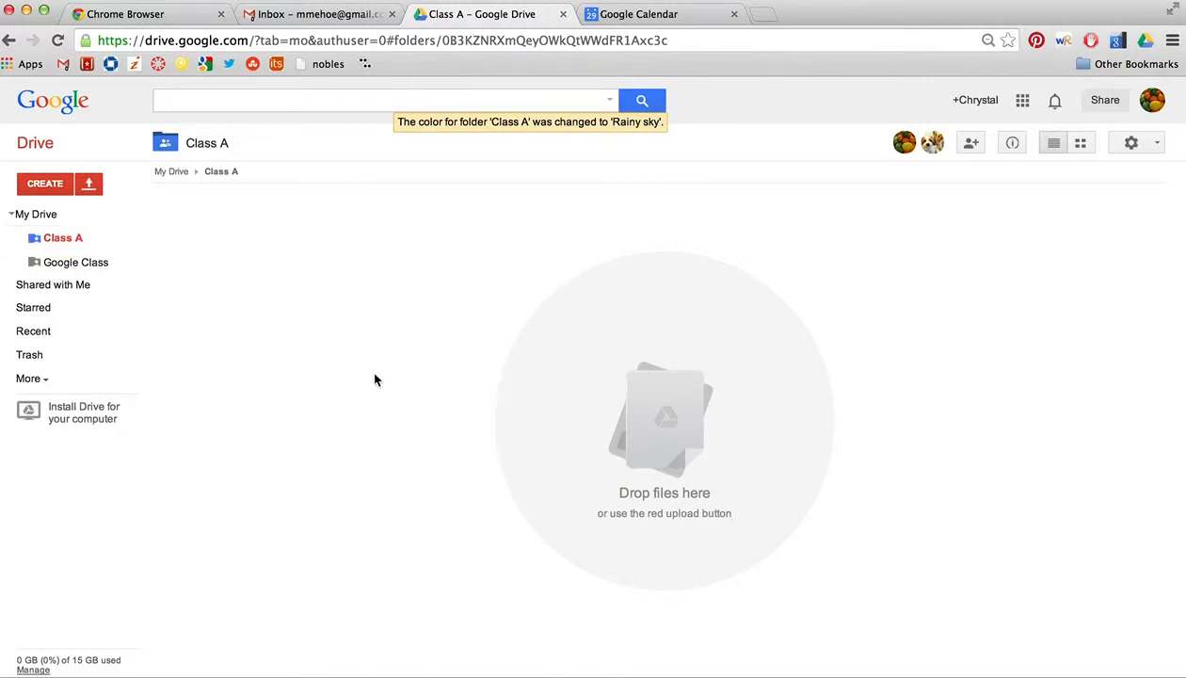
pyautogui.click(770, 394)
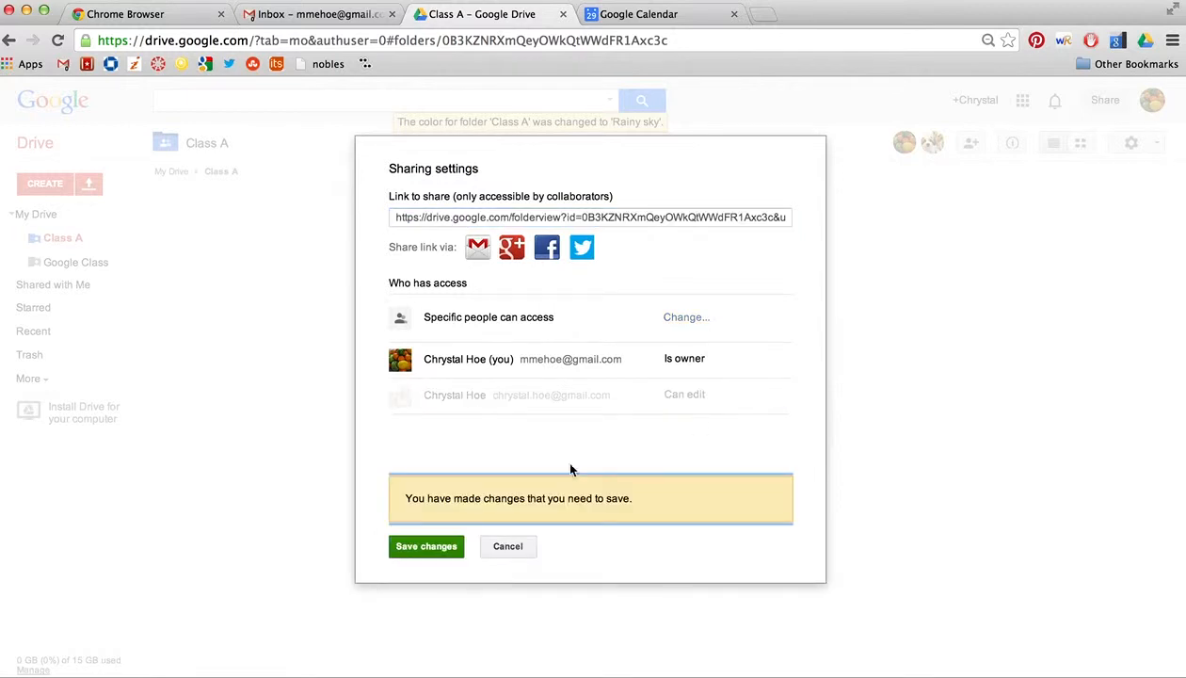
pyautogui.click(440, 545)
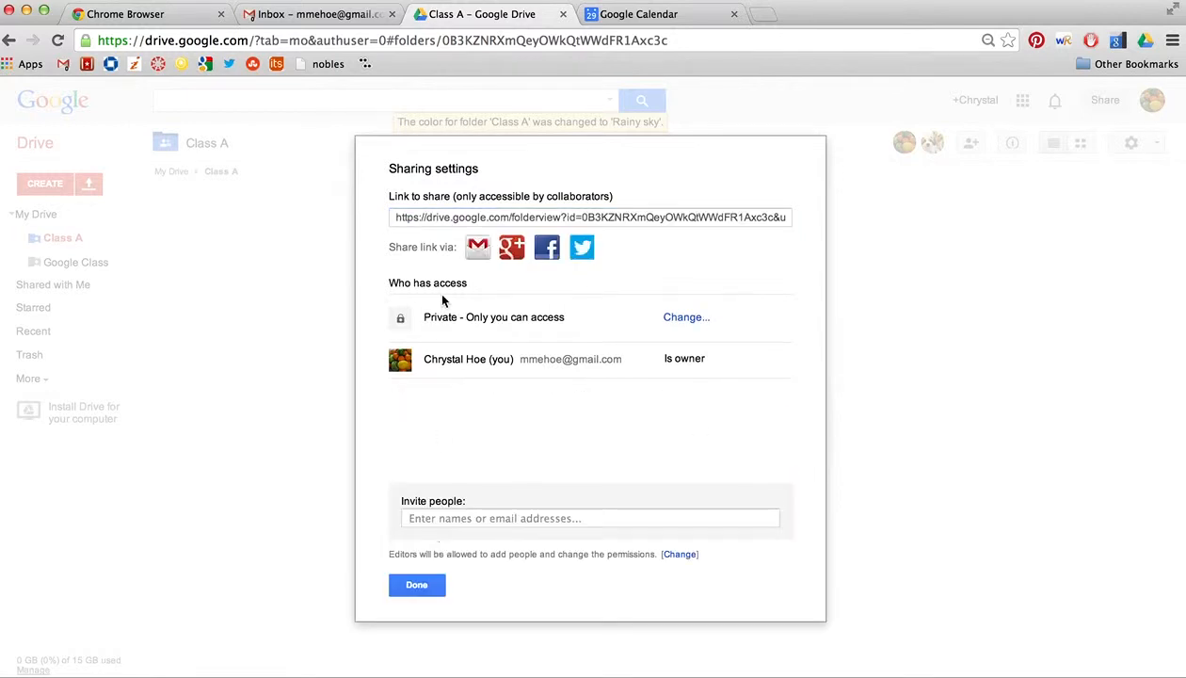
pyautogui.click(690, 320)
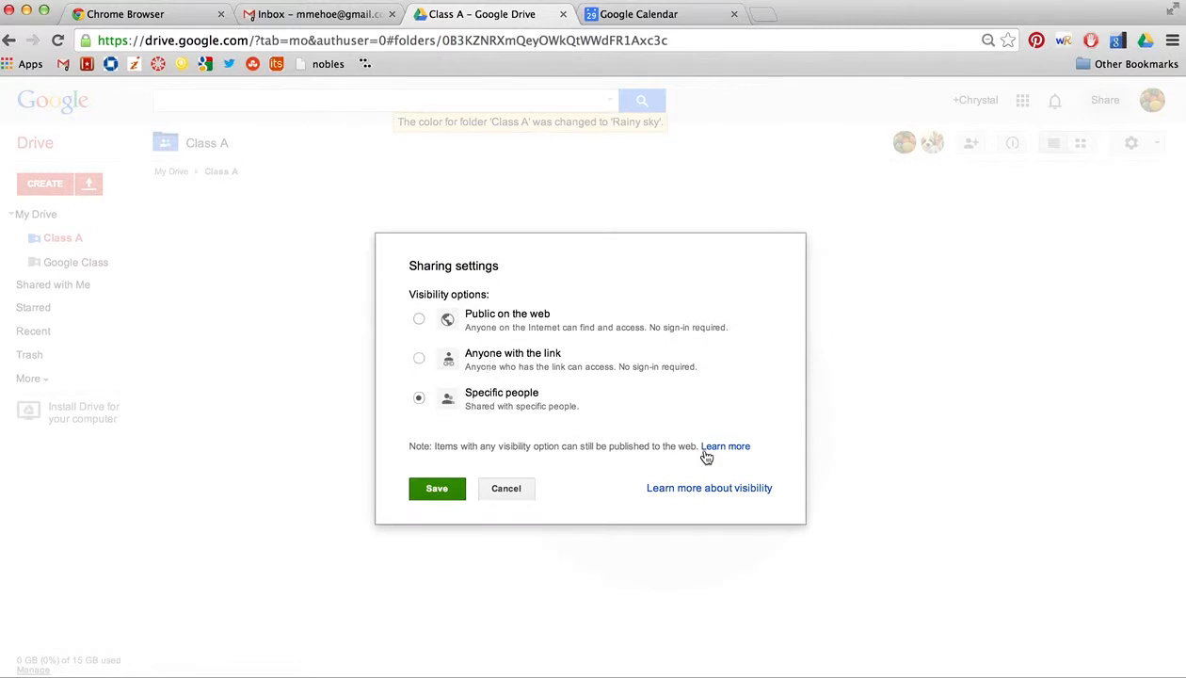
pyautogui.click(463, 492)
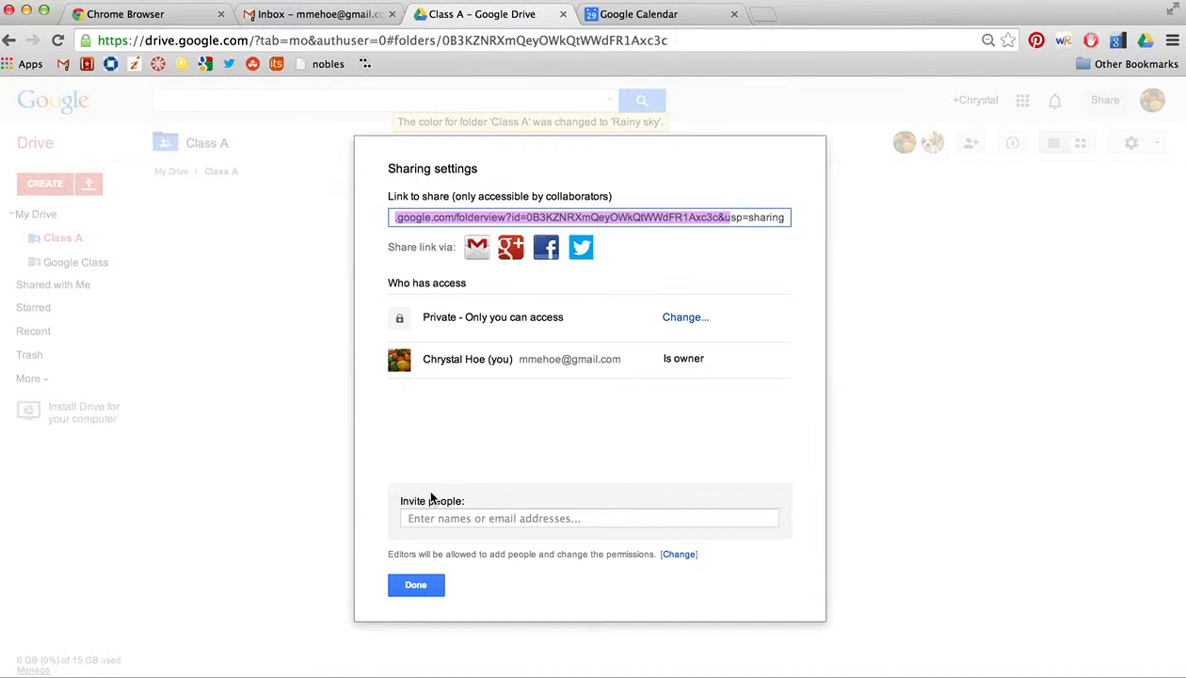
pyautogui.click(419, 585)
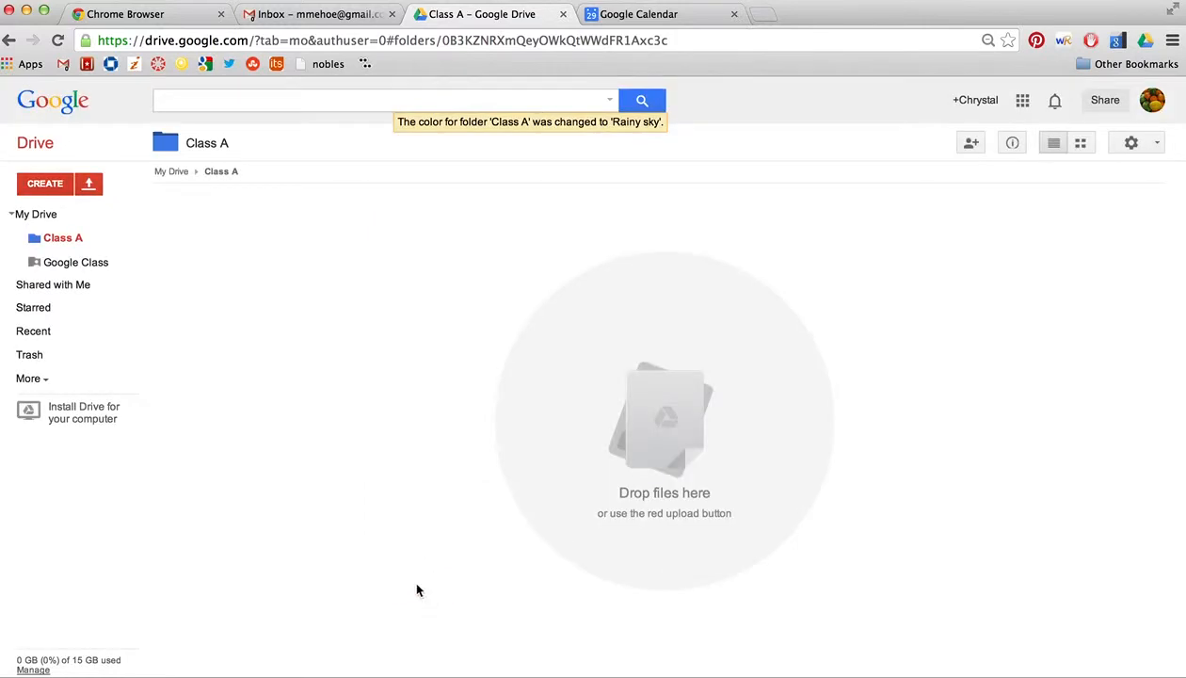
# Step: Create a new Google Docs document from My Drive and type 'type anwhere' in it
pyautogui.click(51, 218)
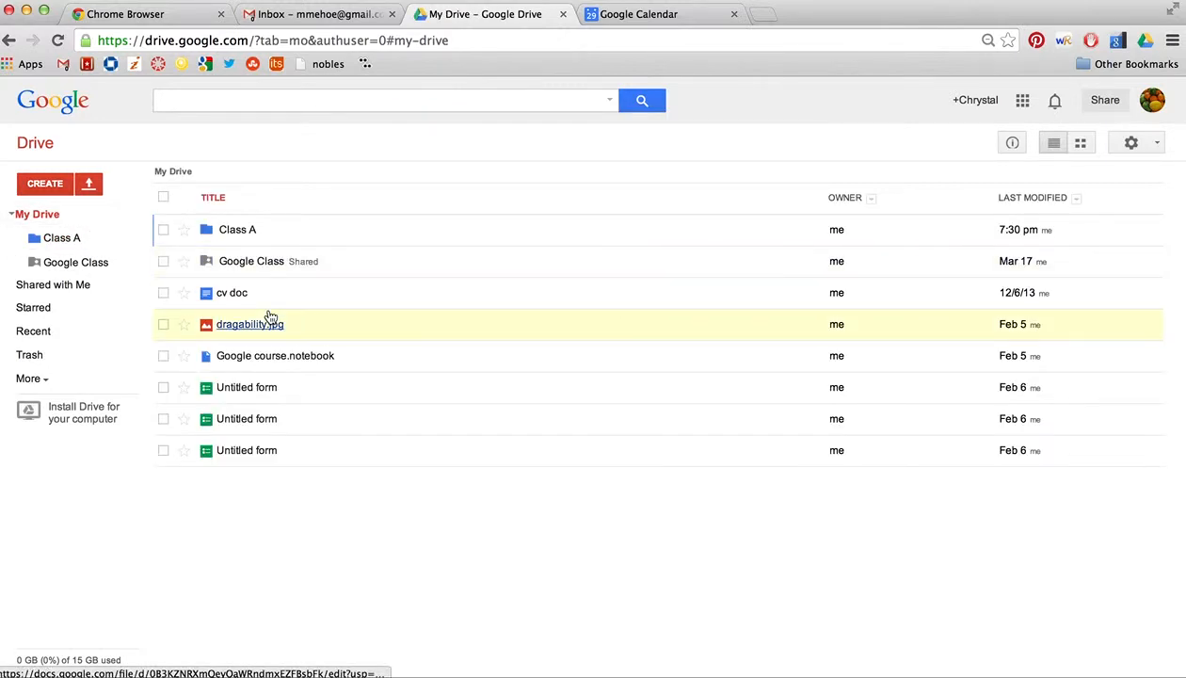
pyautogui.click(49, 187)
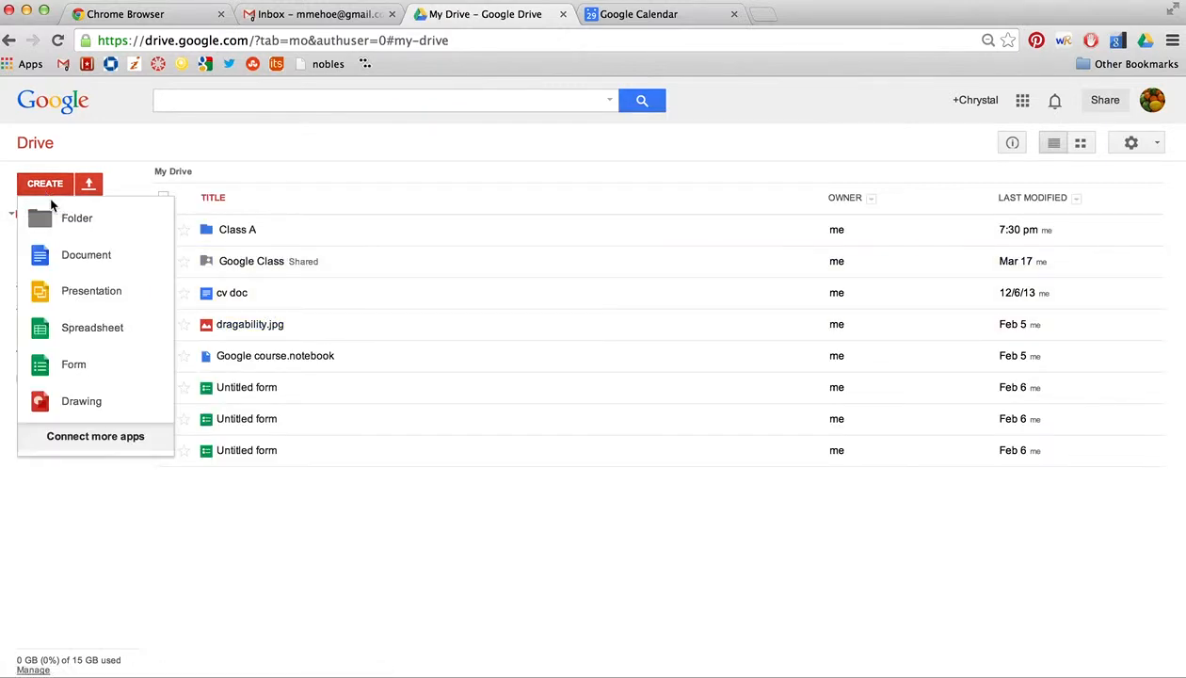
pyautogui.click(85, 256)
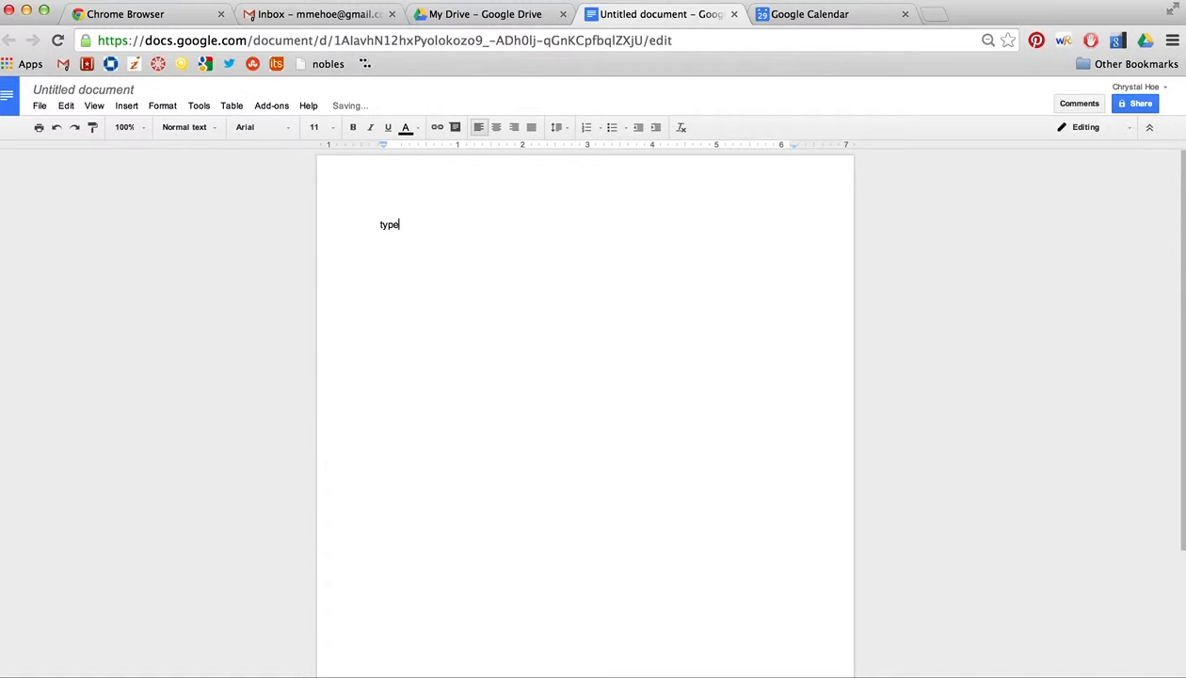
pyautogui.write('anwhere')
# Step: Name the document 'class A notes'
pyautogui.click(102, 92)
pyautogui.write('class A notes')
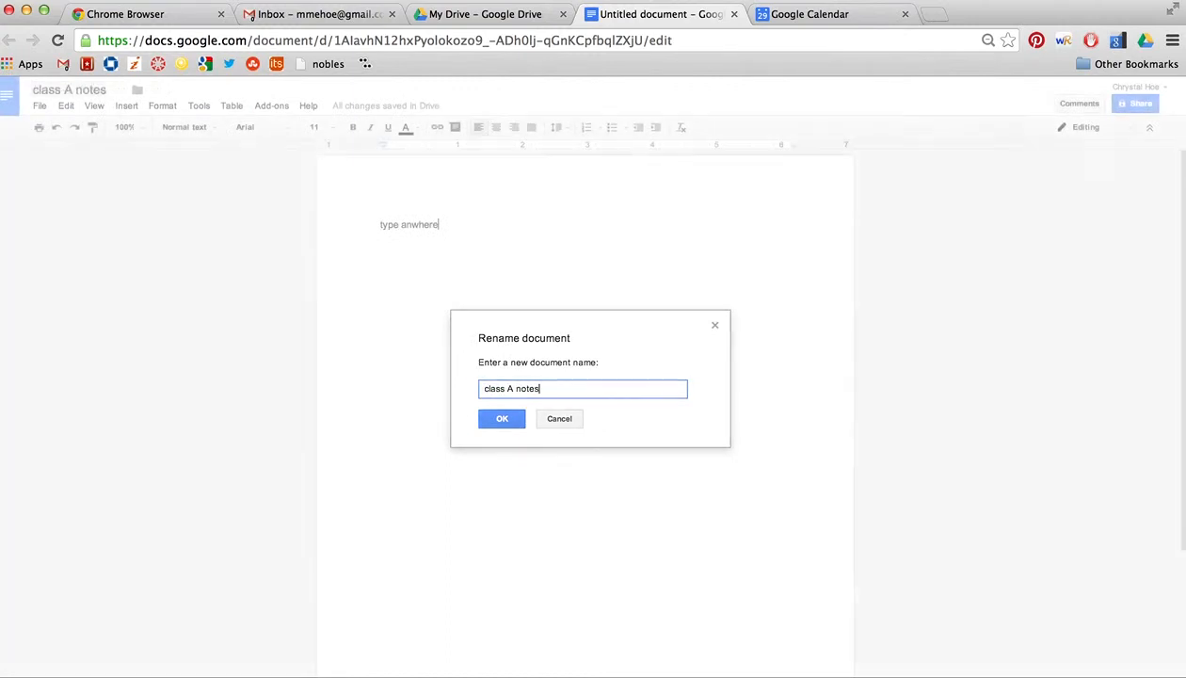
pyautogui.press('Return')
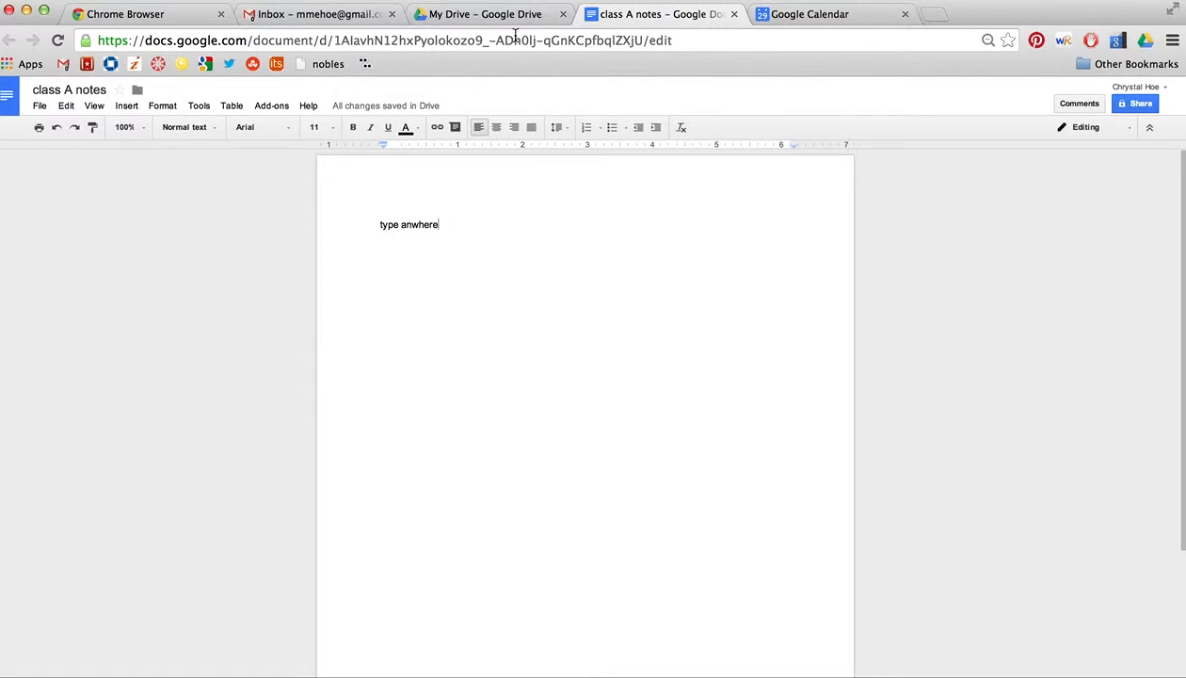
# Step: Drag the class A notes document into the Class A folder
pyautogui.click(424, 16)
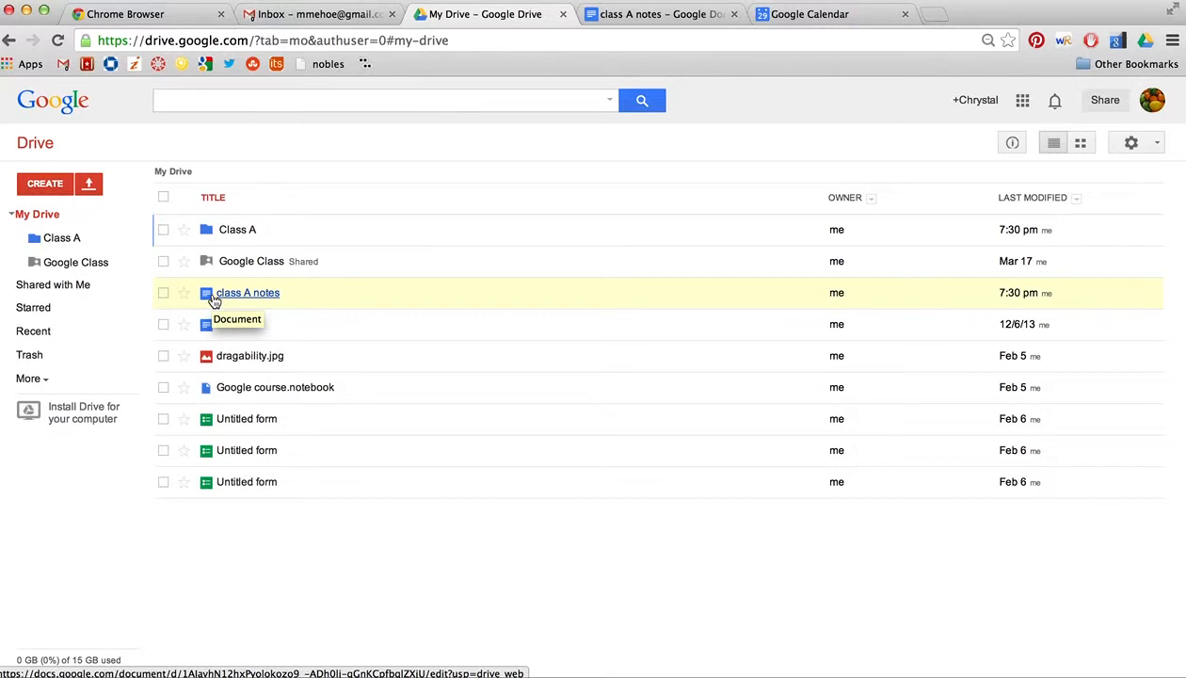
pyautogui.click(164, 292)
pyautogui.click(162, 295)
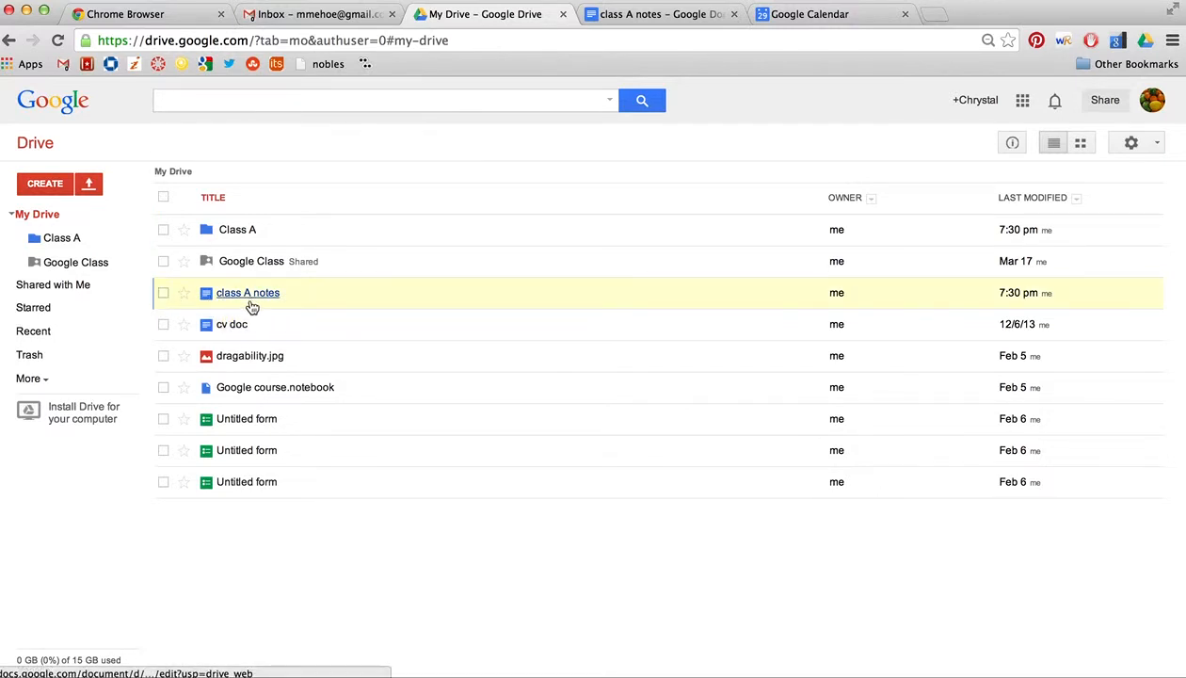
pyautogui.moveTo(260, 301)
pyautogui.mouseDown()
pyautogui.moveTo(233, 222)
pyautogui.moveTo(246, 303)
pyautogui.mouseUp()
pyautogui.click(164, 295)
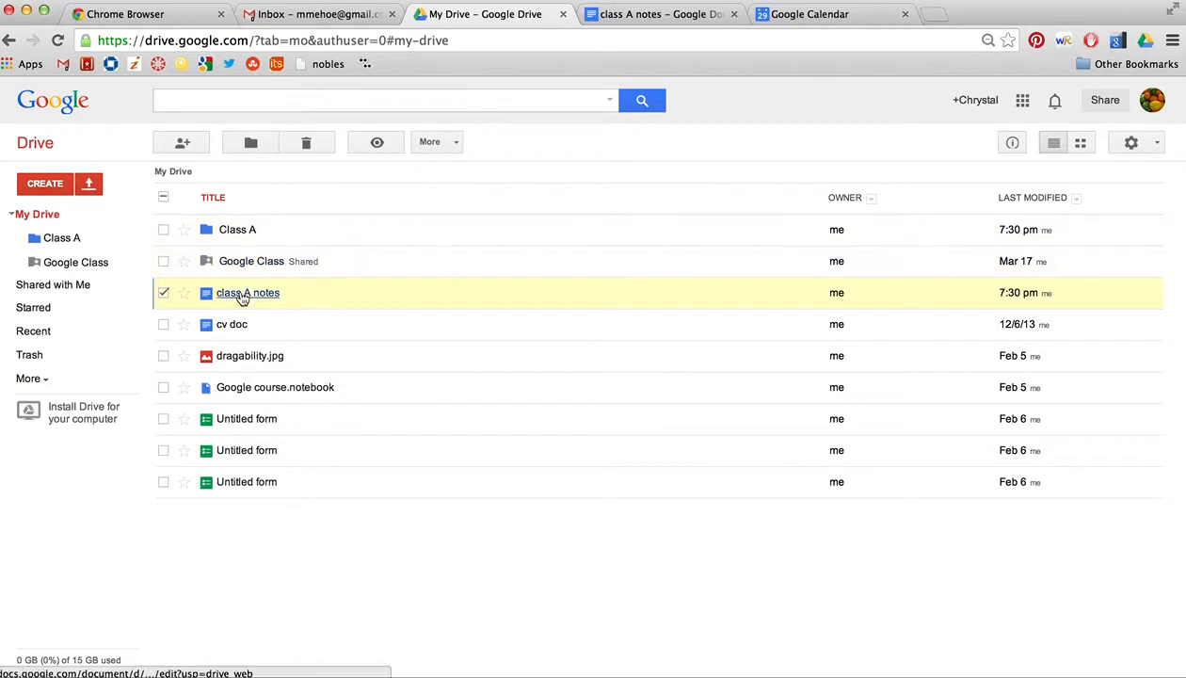
pyautogui.moveTo(243, 298); pyautogui.dragTo(236, 235)
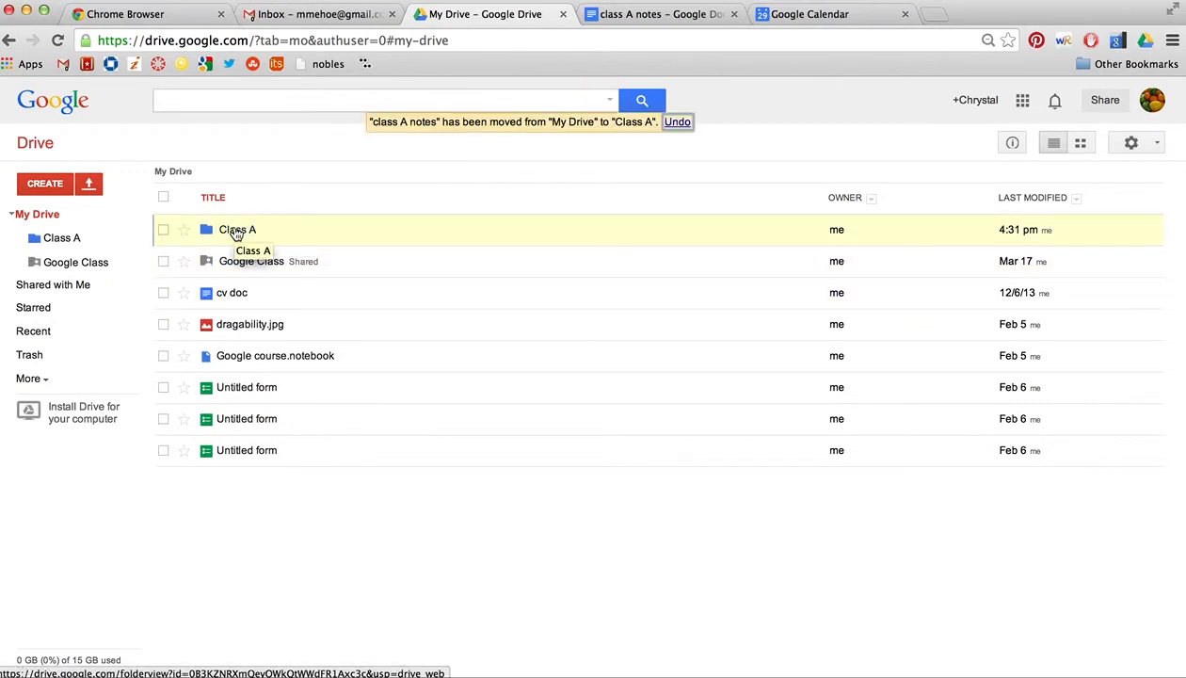
# Step: Move cv doc and dragability.jpg into the Class A folder
pyautogui.click(163, 294)
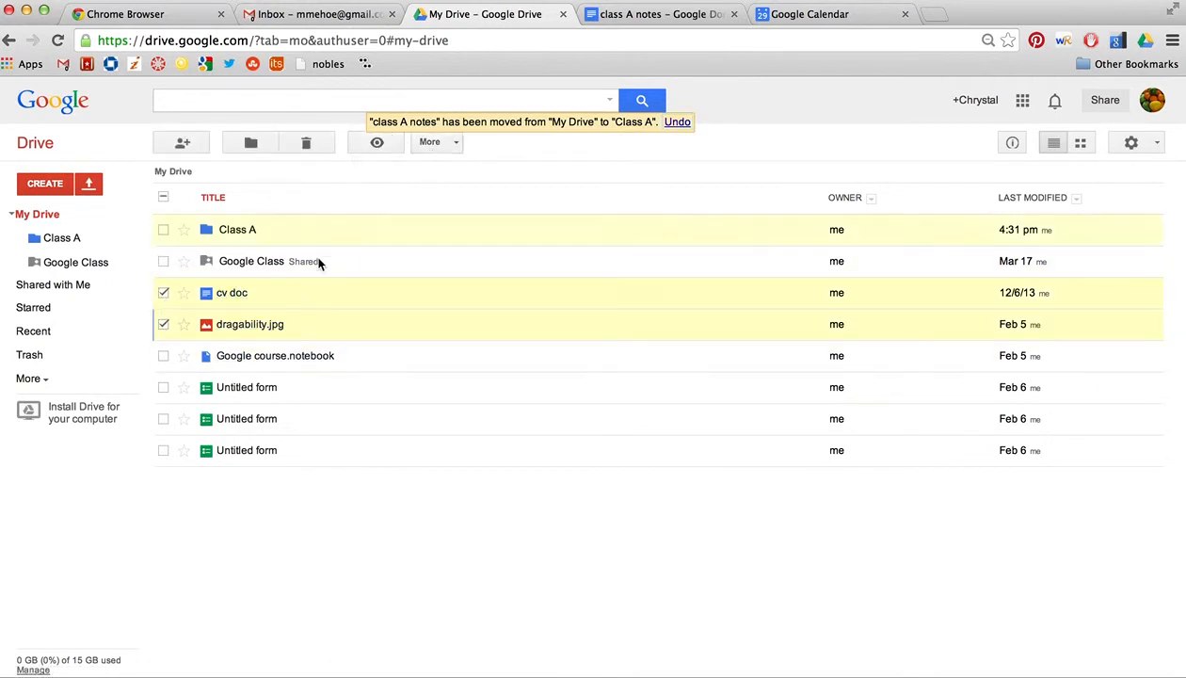
pyautogui.click(262, 148)
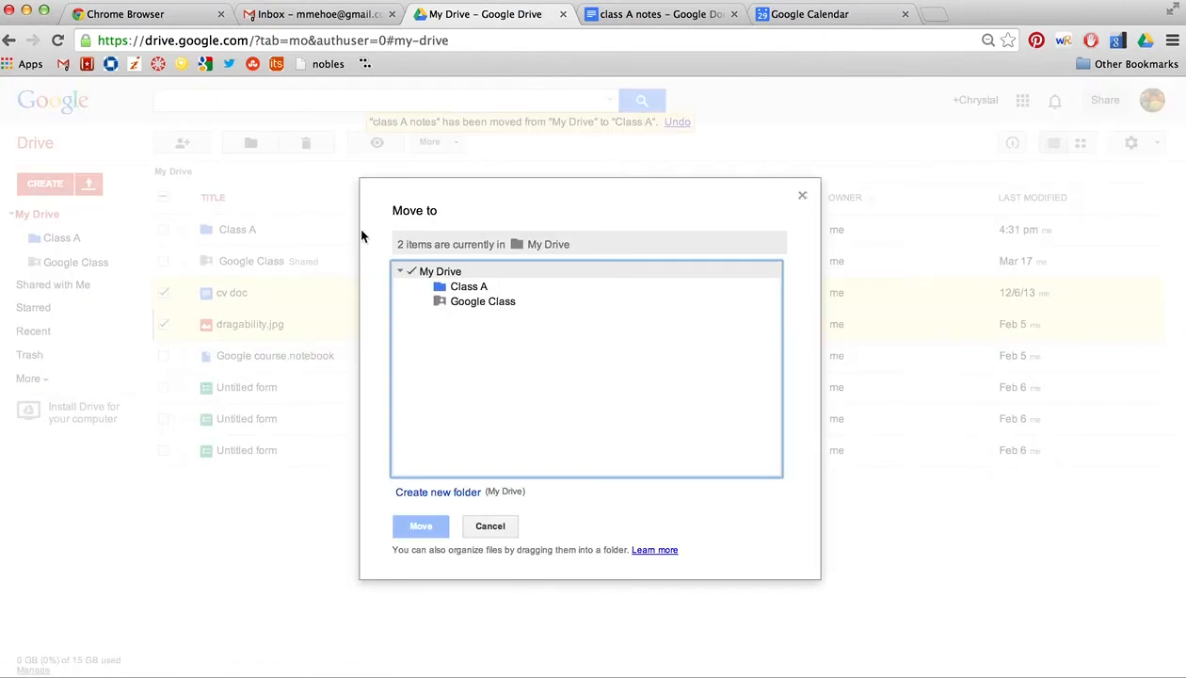
pyautogui.click(466, 290)
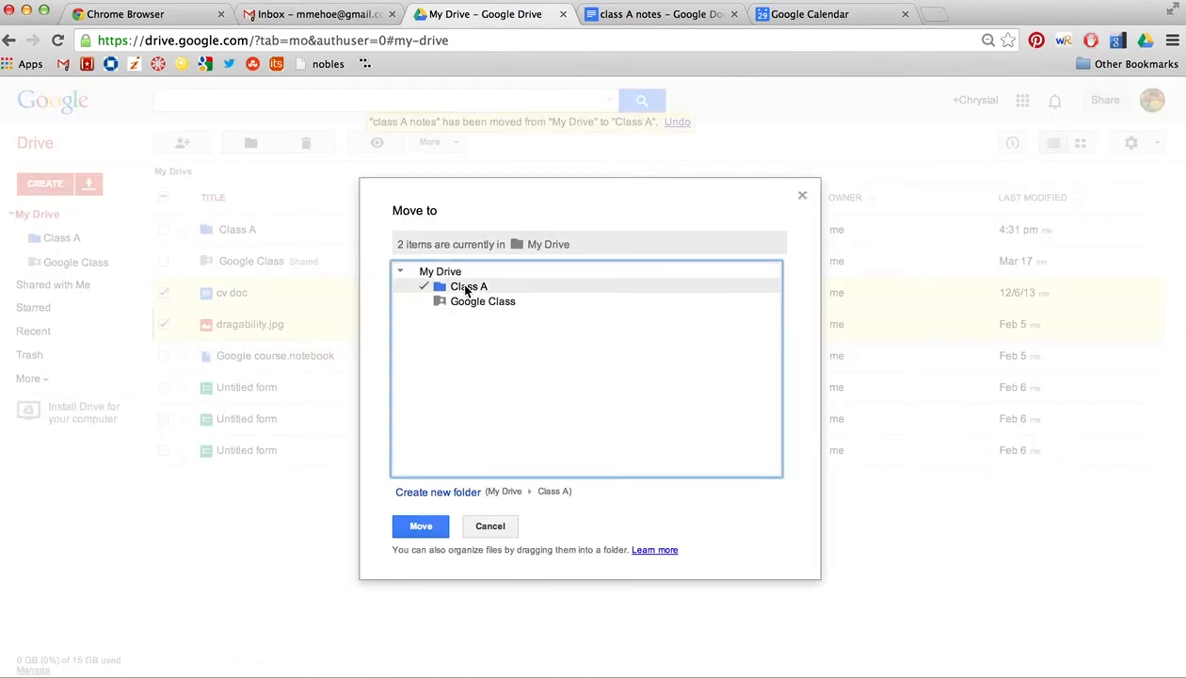
pyautogui.click(411, 525)
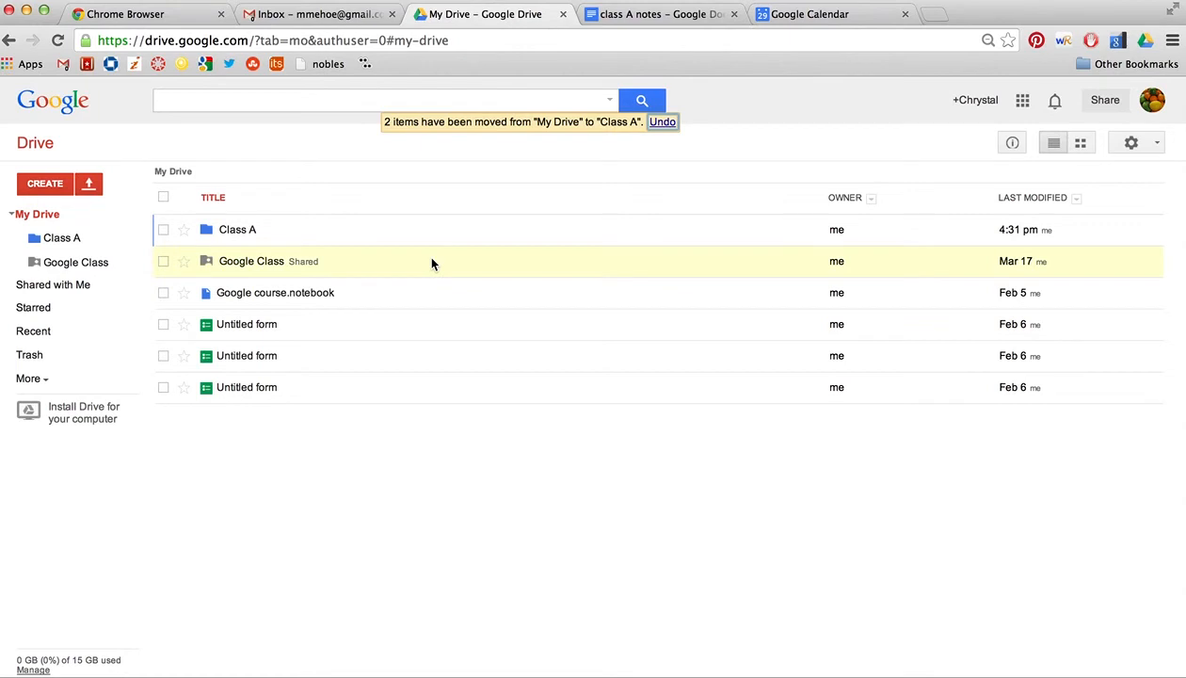
# Step: Check Class A's contents, star 'weekly questions?' in Shared with Me, then view Starred
pyautogui.click(235, 232)
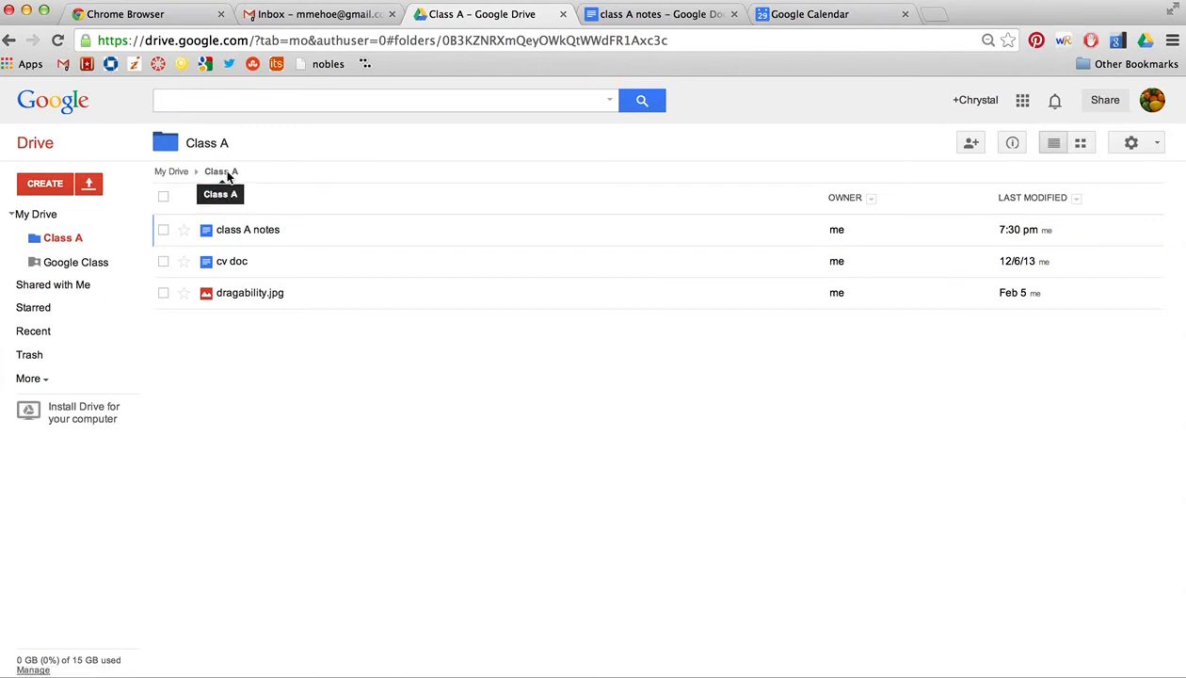
pyautogui.click(175, 172)
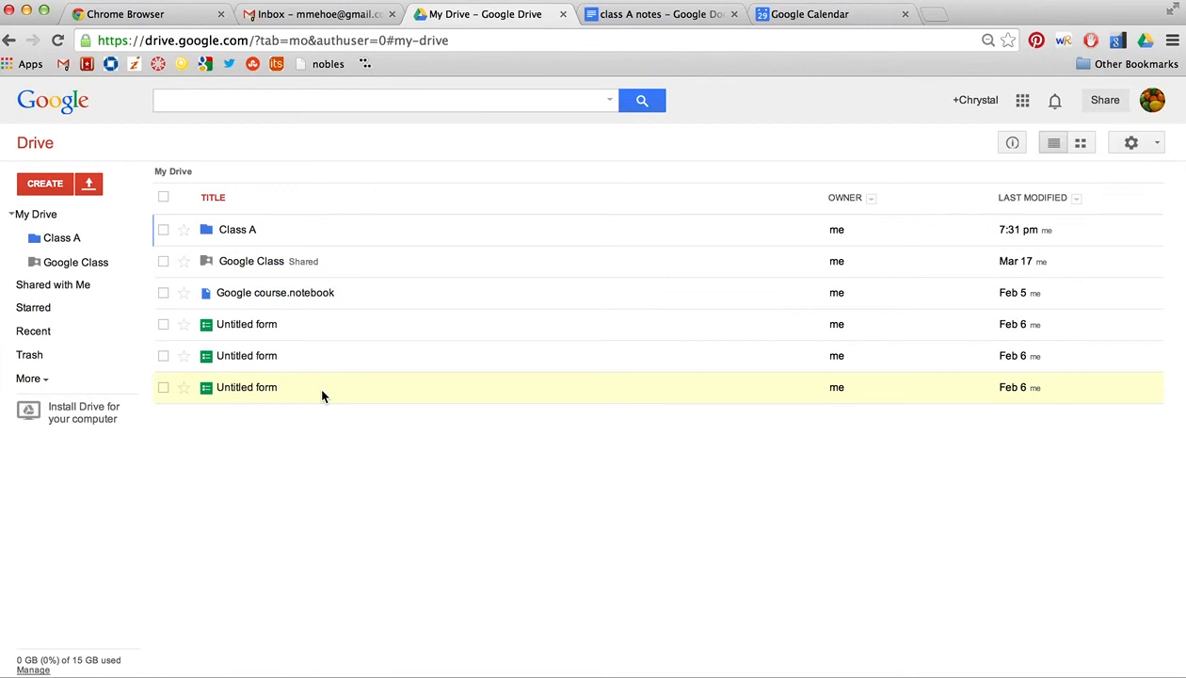
pyautogui.click(92, 287)
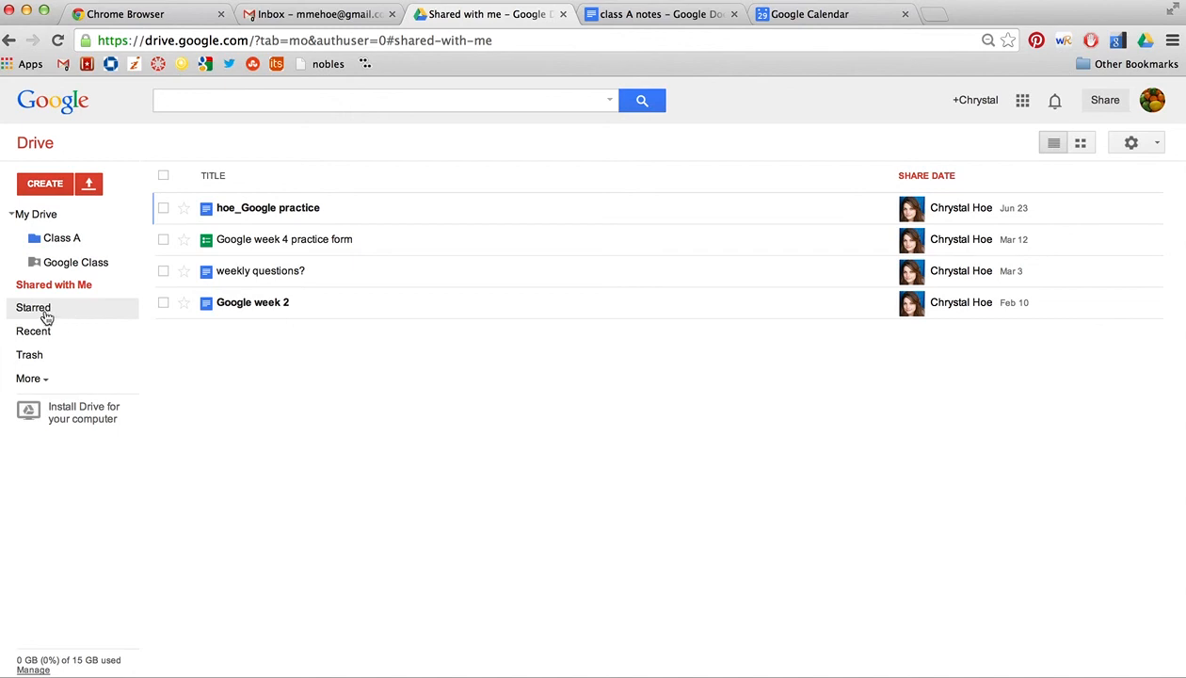
pyautogui.click(183, 271)
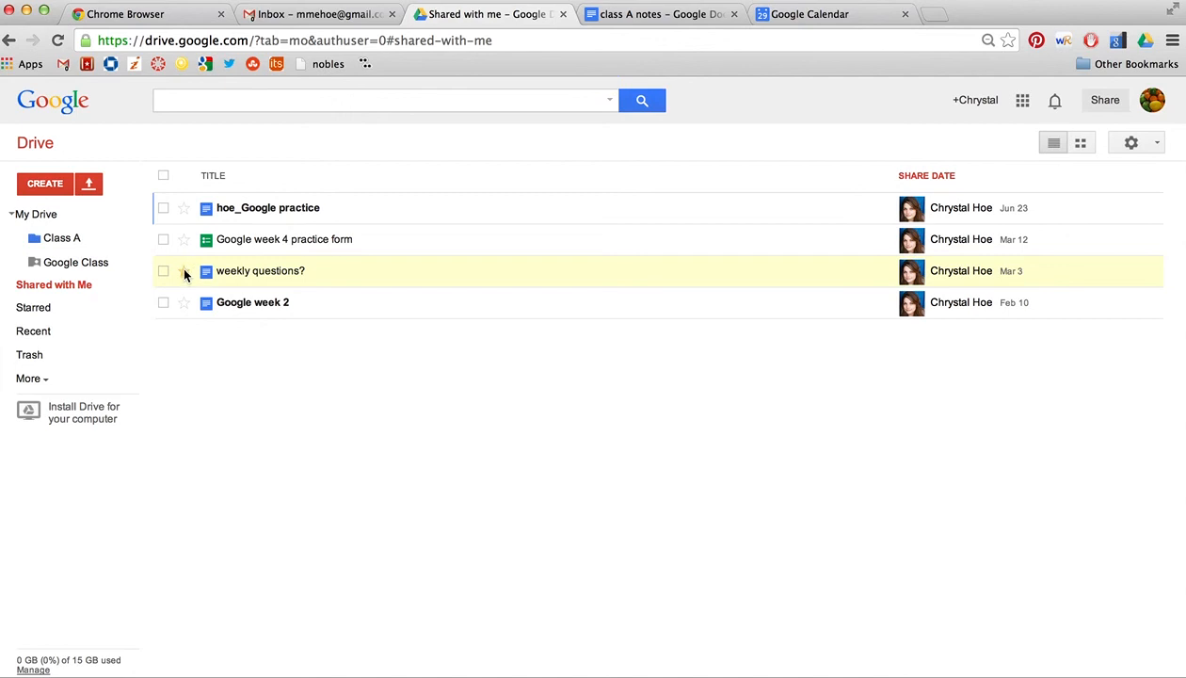
pyautogui.click(74, 307)
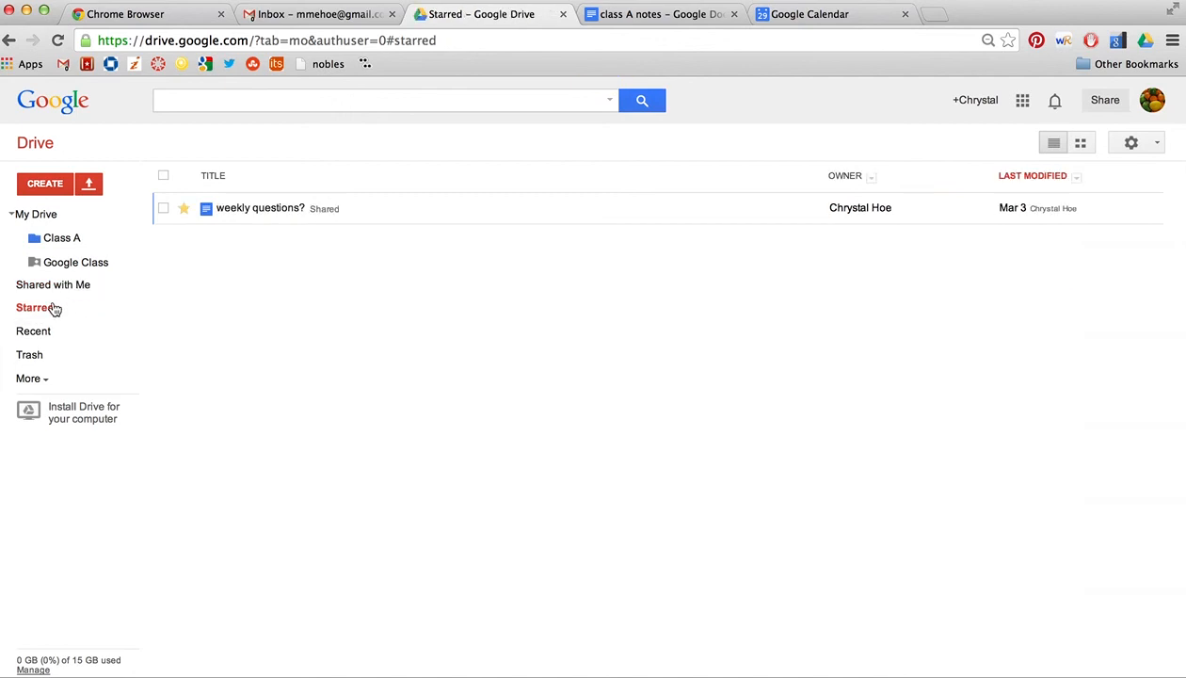